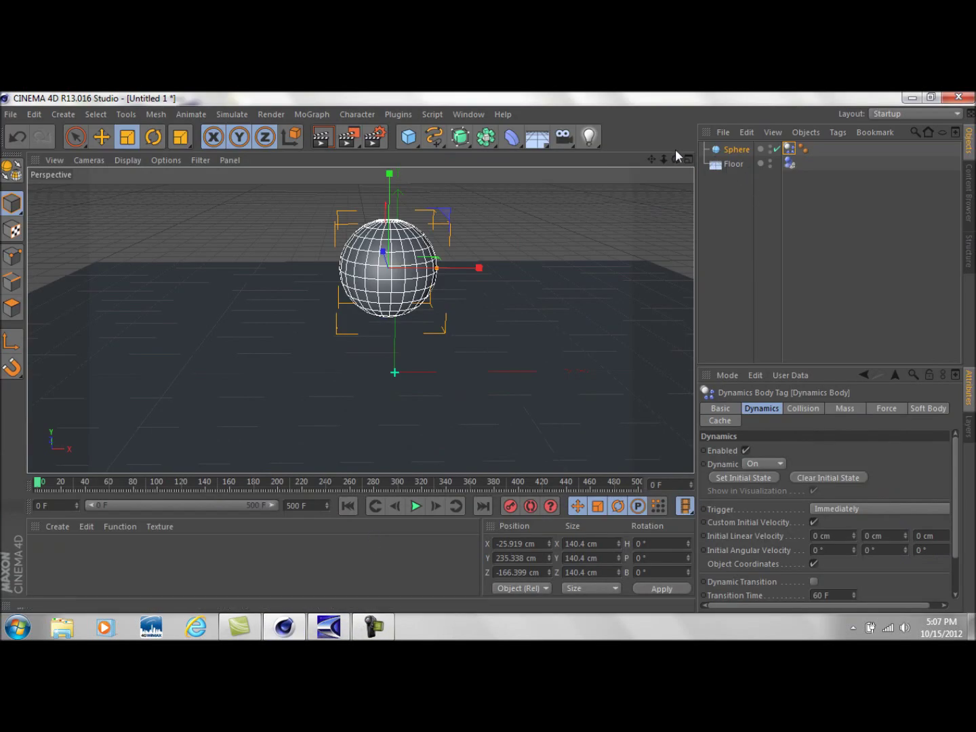
# Inspect the Floor's collider tag and the Sphere's Dynamics Body tag settings
pyautogui.moveTo(651, 160); pyautogui.dragTo(696, 199)
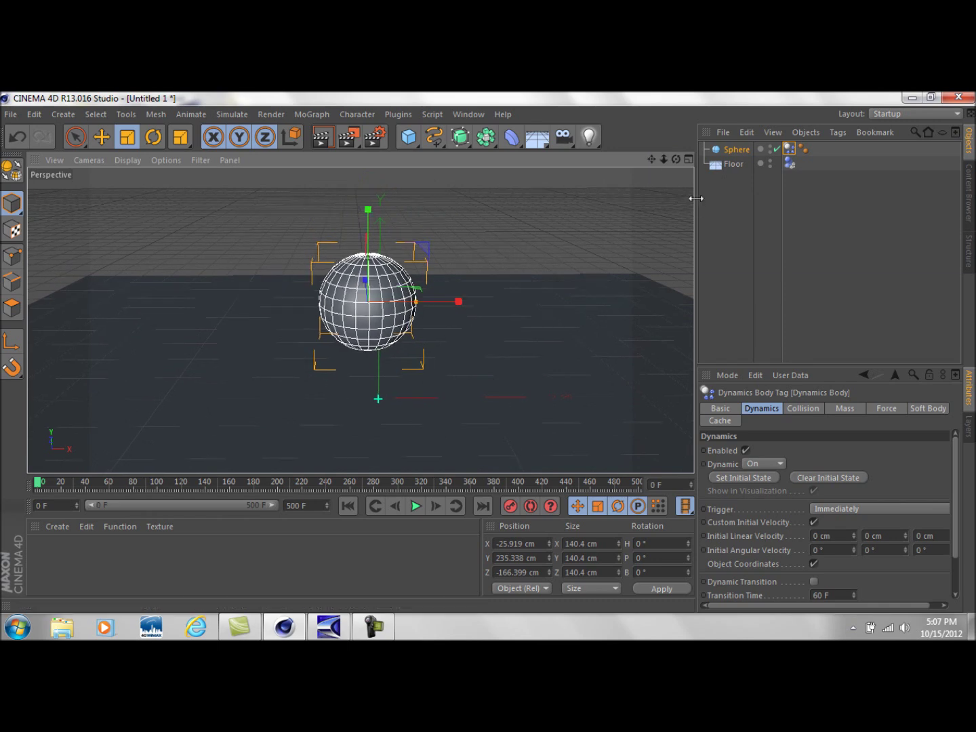
pyautogui.click(727, 166)
pyautogui.click(733, 149)
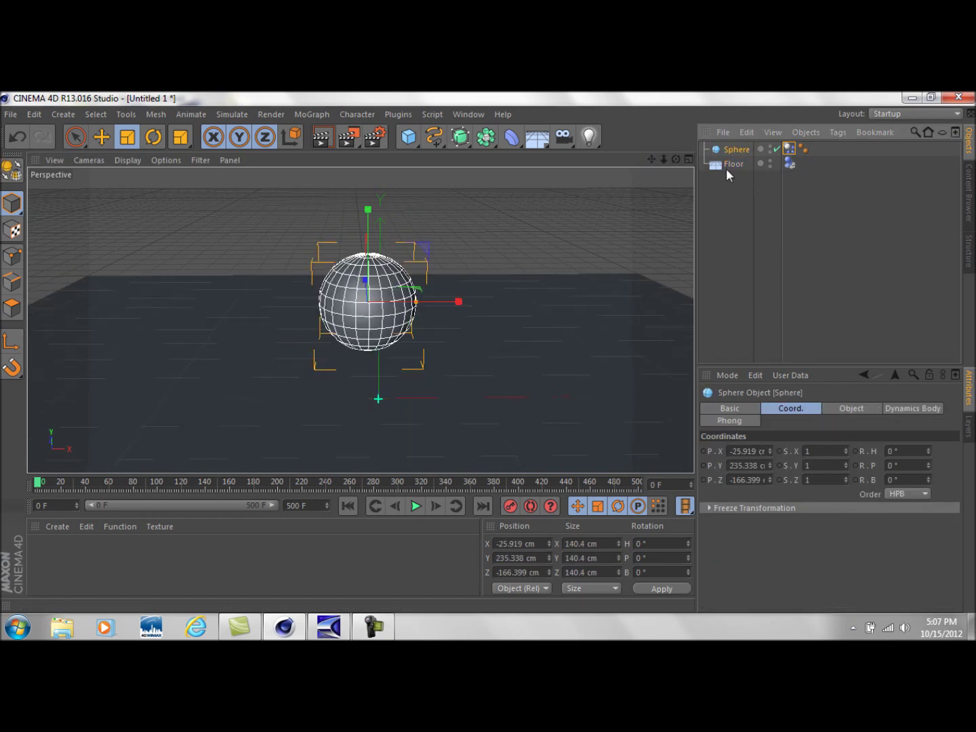
pyautogui.click(727, 165)
pyautogui.click(733, 151)
pyautogui.click(732, 231)
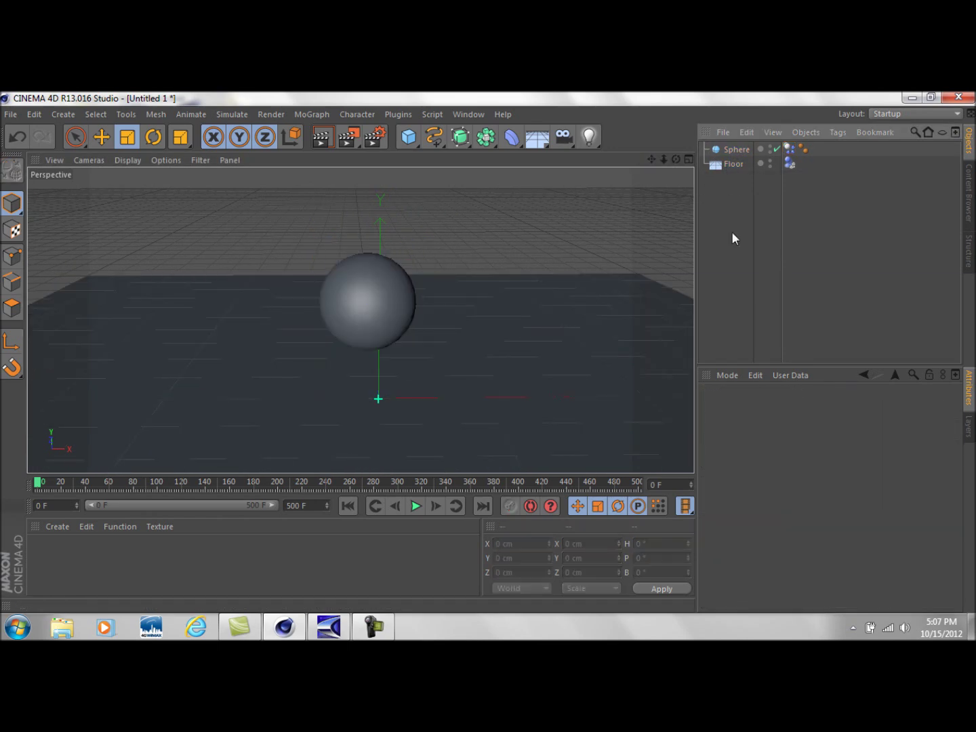
pyautogui.click(790, 163)
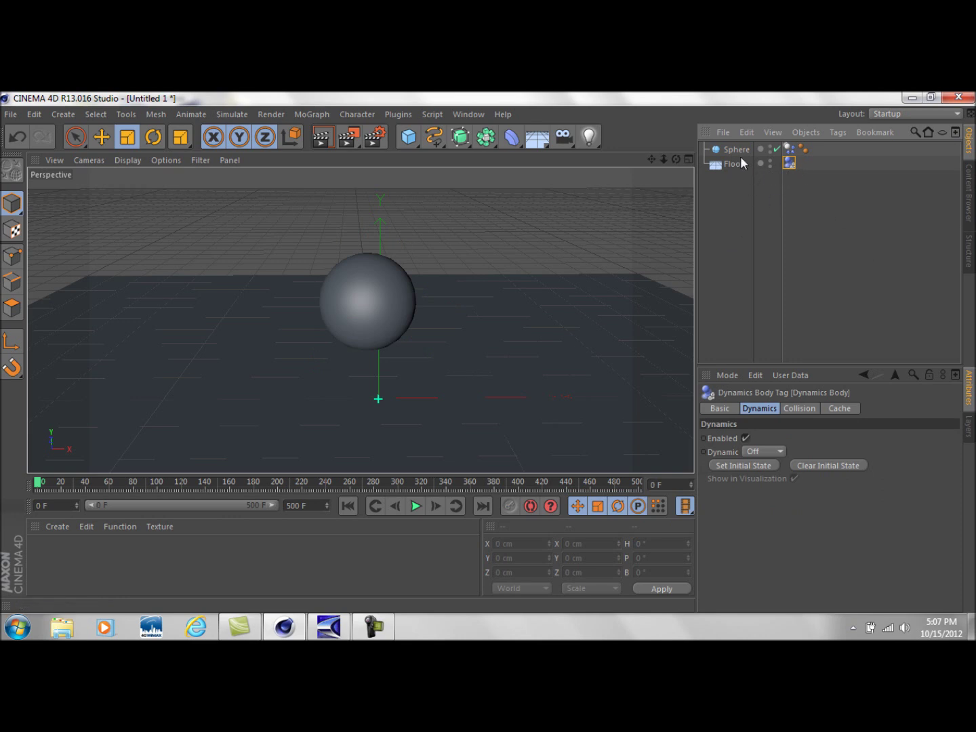
pyautogui.click(734, 150)
pyautogui.click(789, 148)
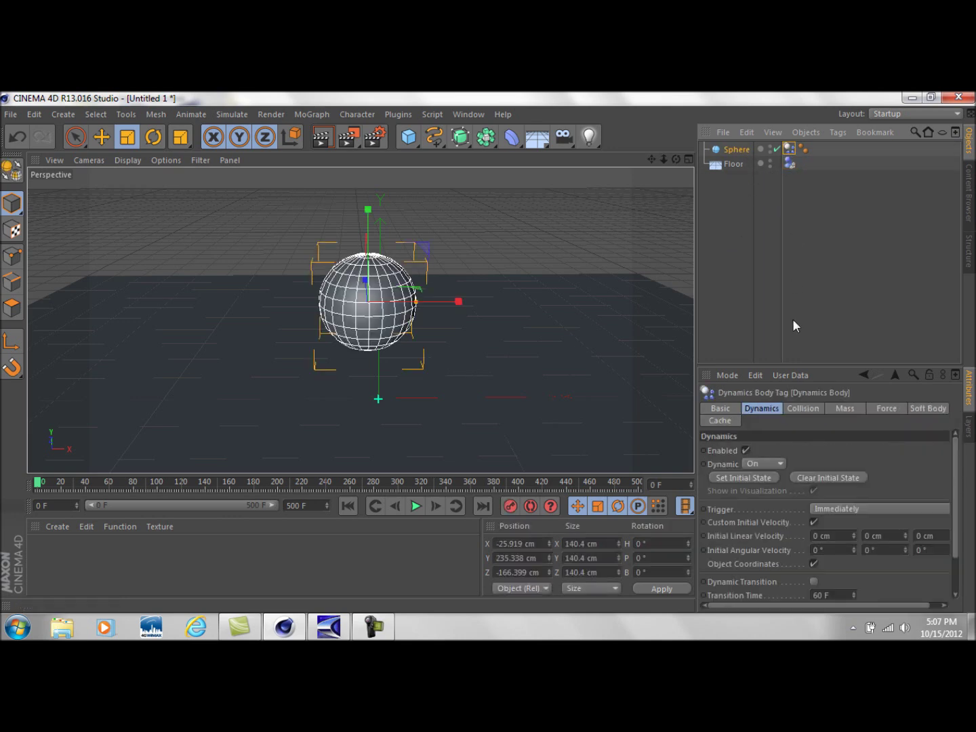
pyautogui.click(735, 167)
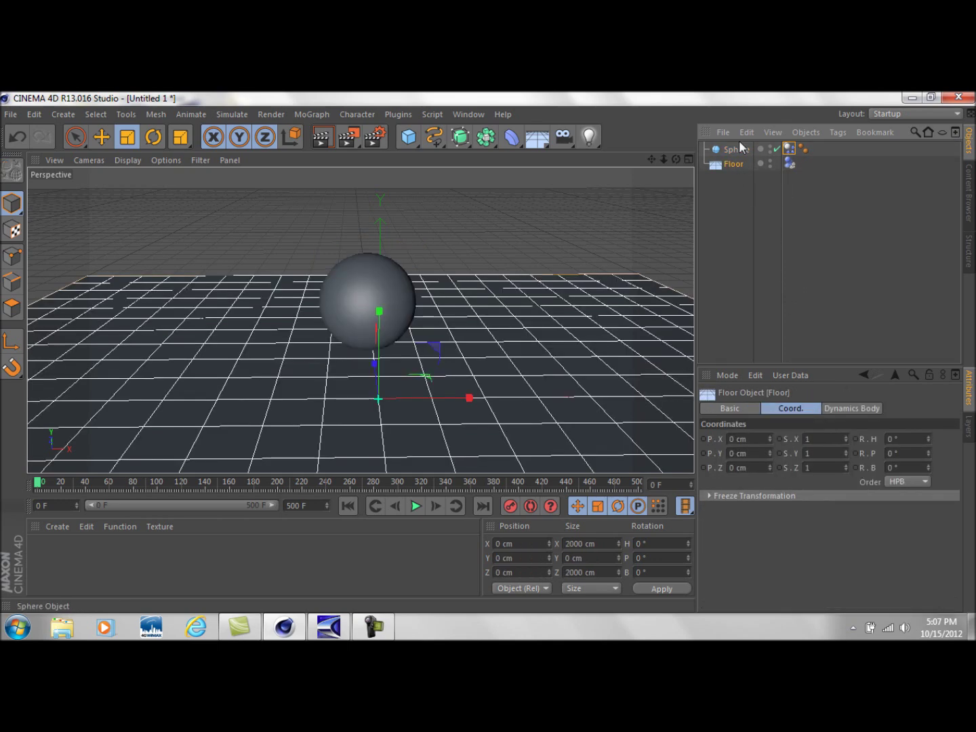
# Add a Rigid Body simulation tag to the Sphere and reselect it
pyautogui.rightClick(742, 145)
pyautogui.moveTo(786, 229)
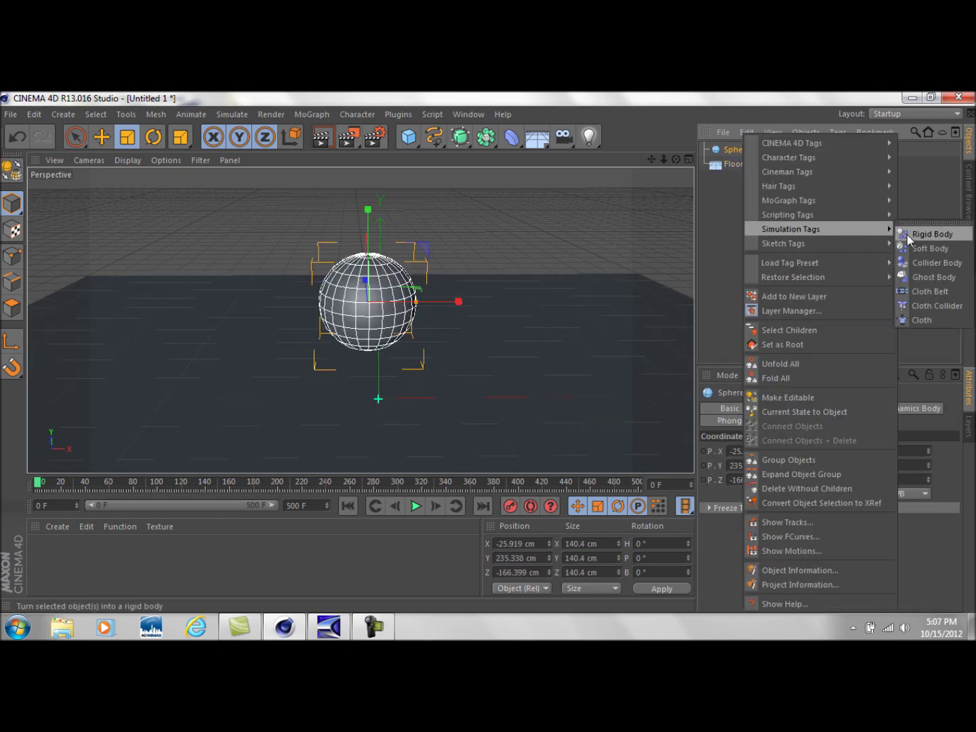
pyautogui.click(925, 249)
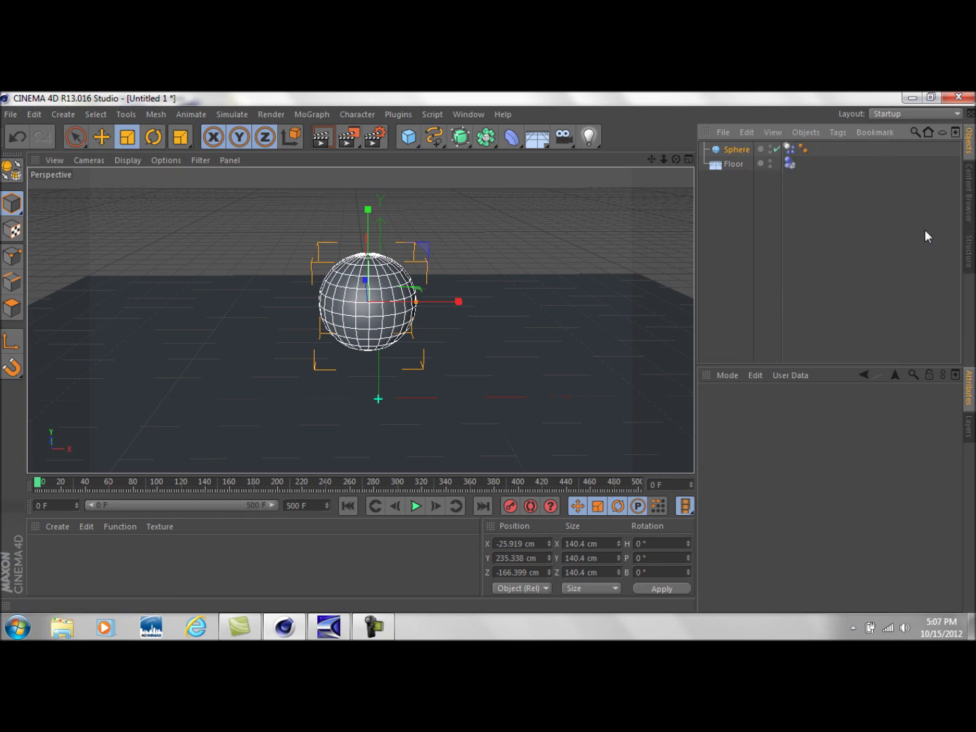
pyautogui.click(742, 150)
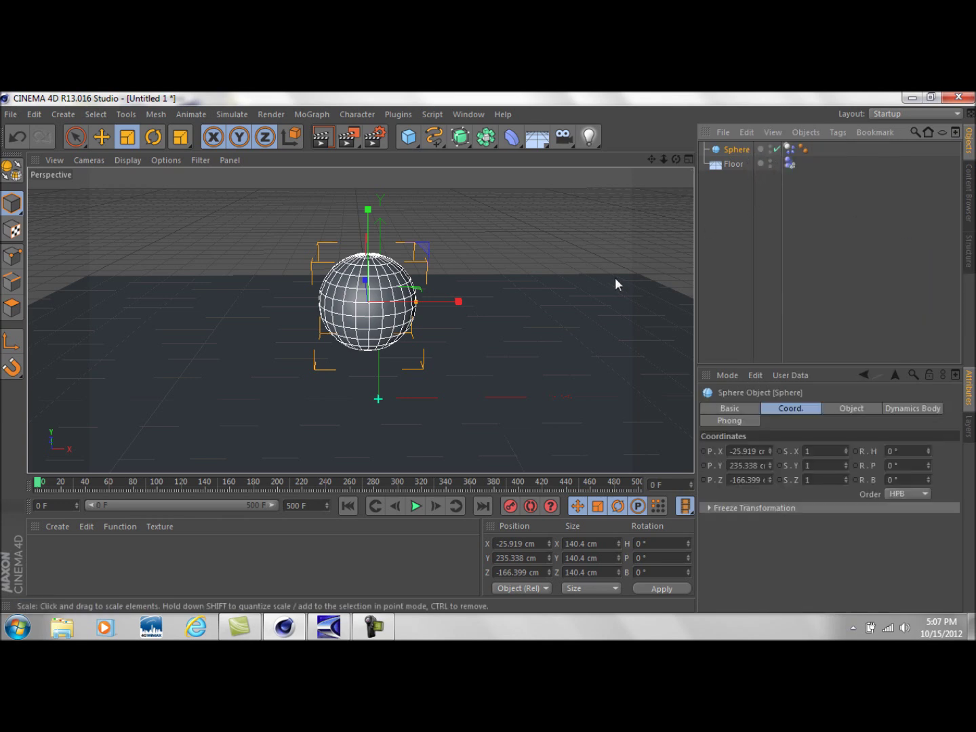
# Play and rewind the simulation several times to watch the sphere fall
pyautogui.click(417, 505)
pyautogui.click(417, 506)
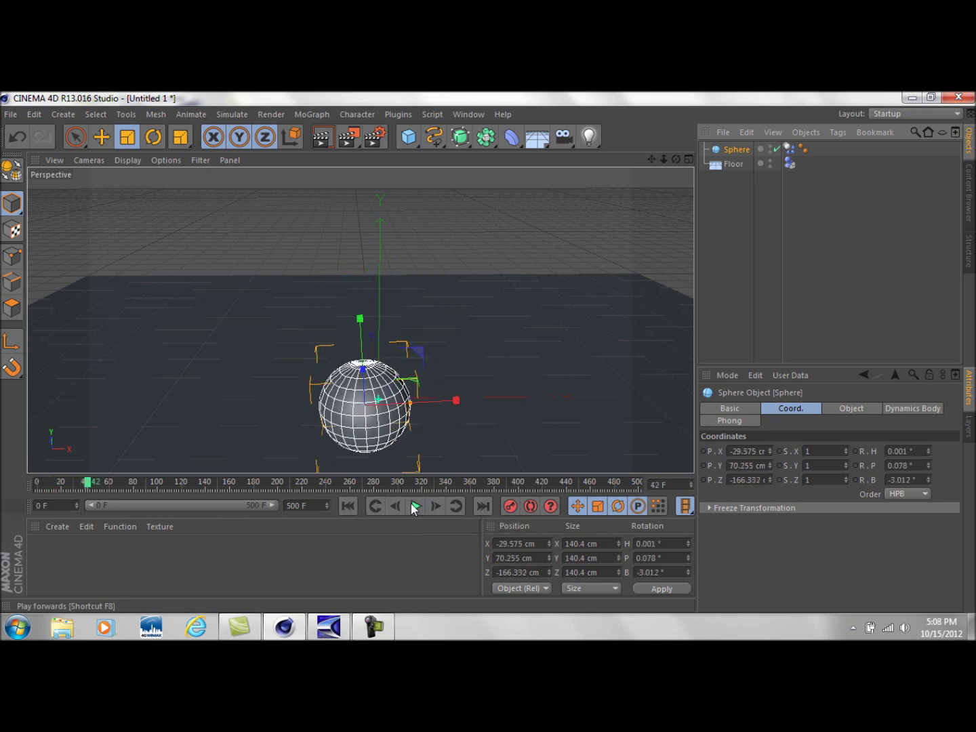
pyautogui.click(345, 505)
pyautogui.click(415, 506)
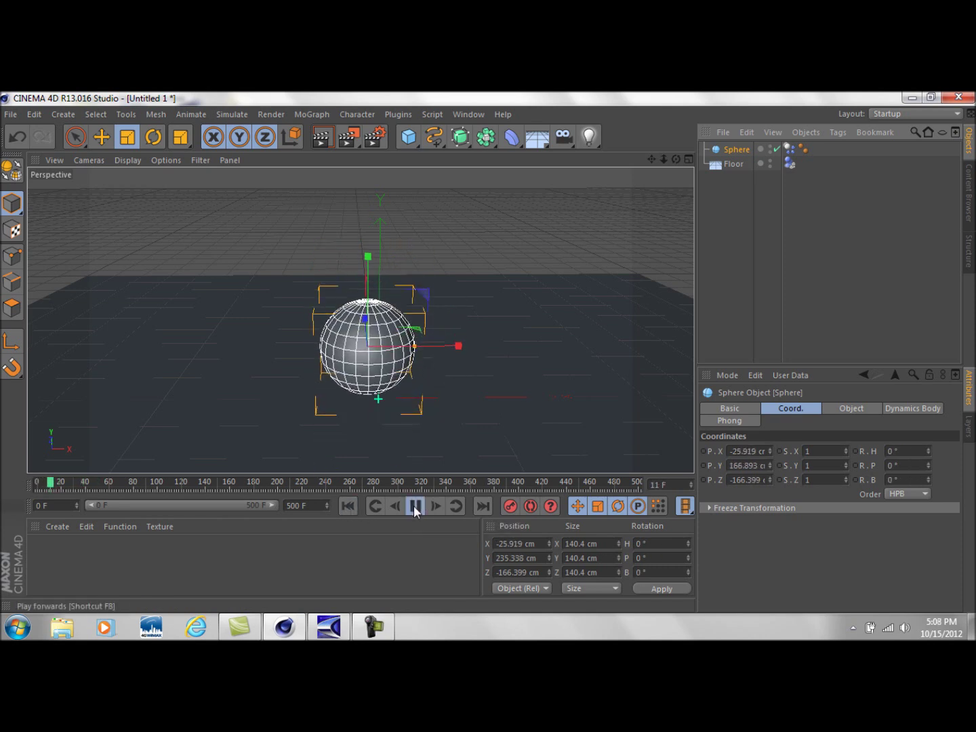
pyautogui.click(415, 509)
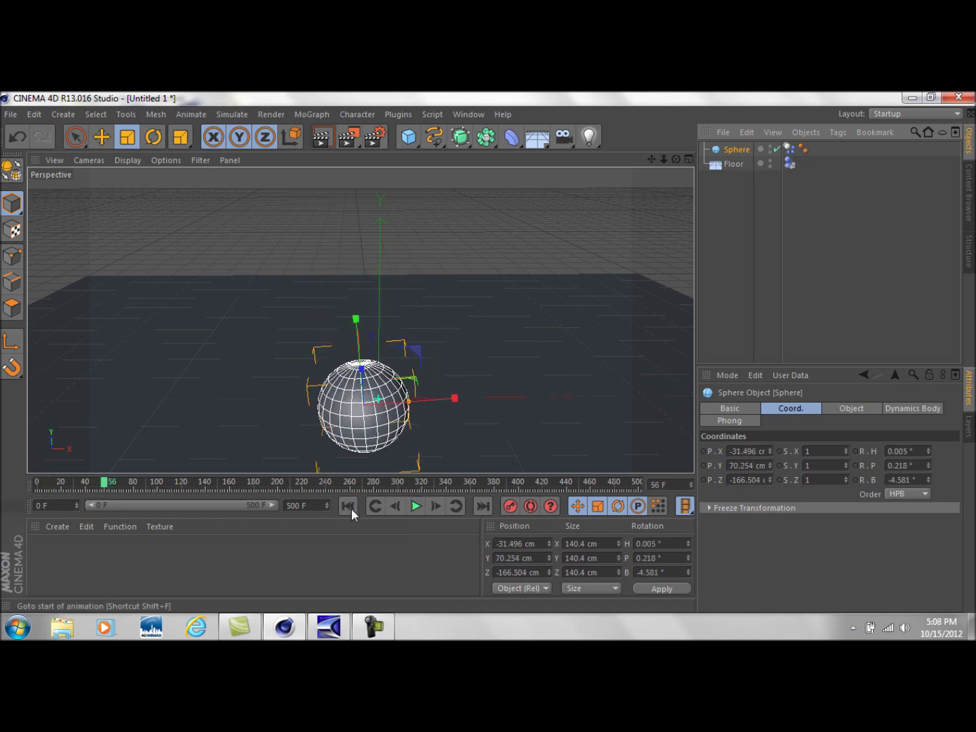
pyautogui.click(350, 507)
pyautogui.click(414, 508)
pyautogui.click(416, 509)
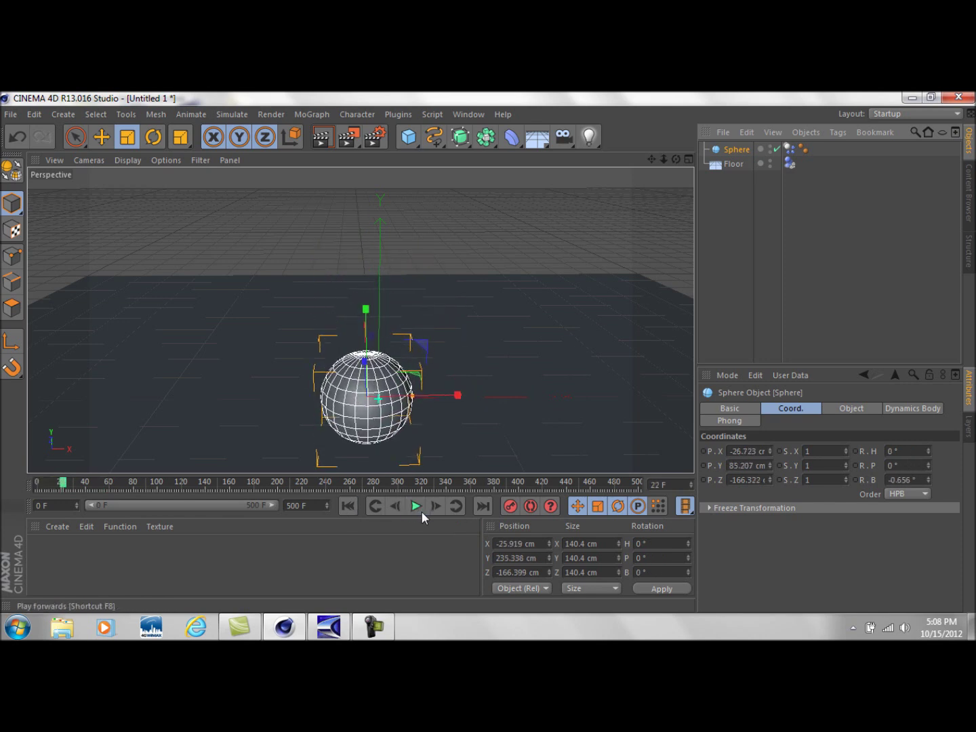
pyautogui.click(347, 506)
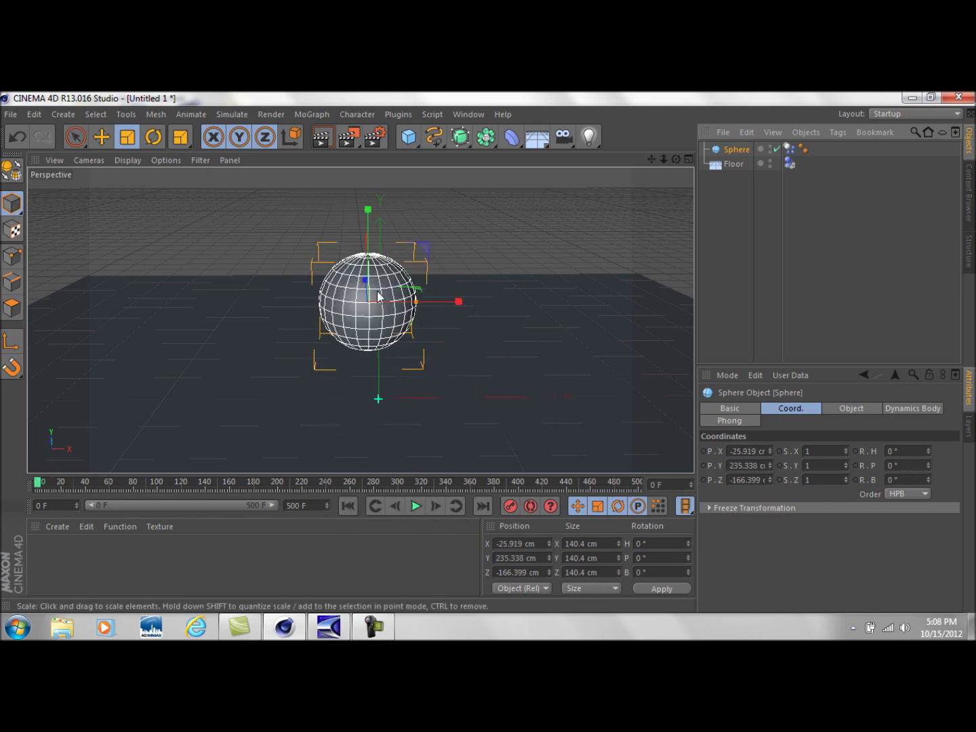
# Scale the sphere down to 119.34 cm, move it up and right, and replay the drop
pyautogui.moveTo(403, 266); pyautogui.dragTo(473, 175)
pyautogui.click(101, 138)
pyautogui.click(415, 505)
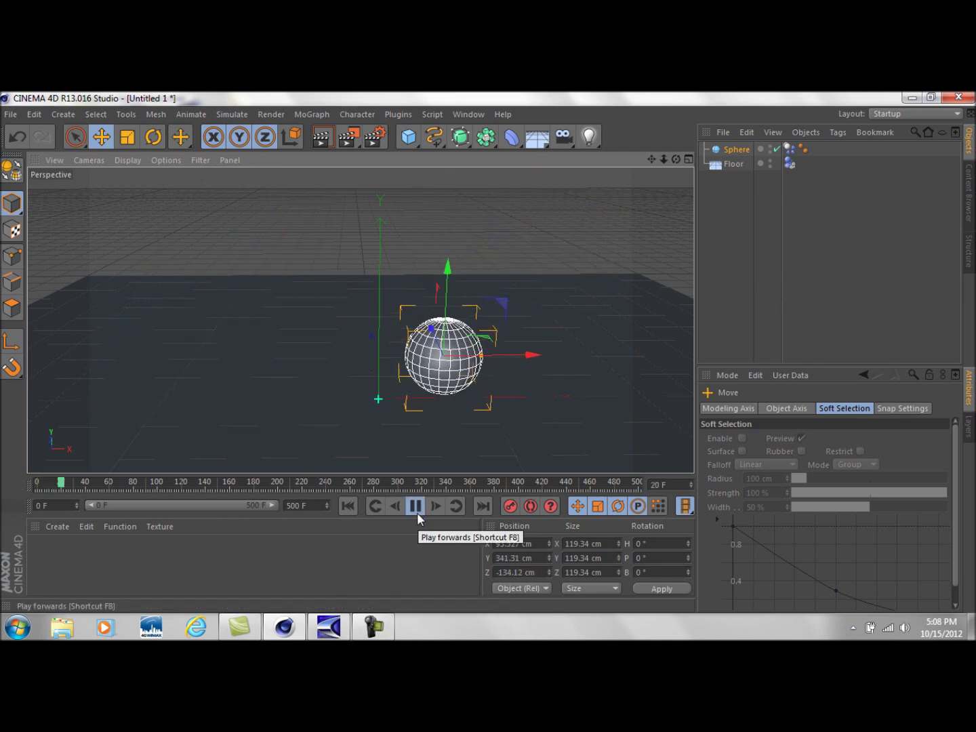
pyautogui.click(416, 506)
pyautogui.click(348, 506)
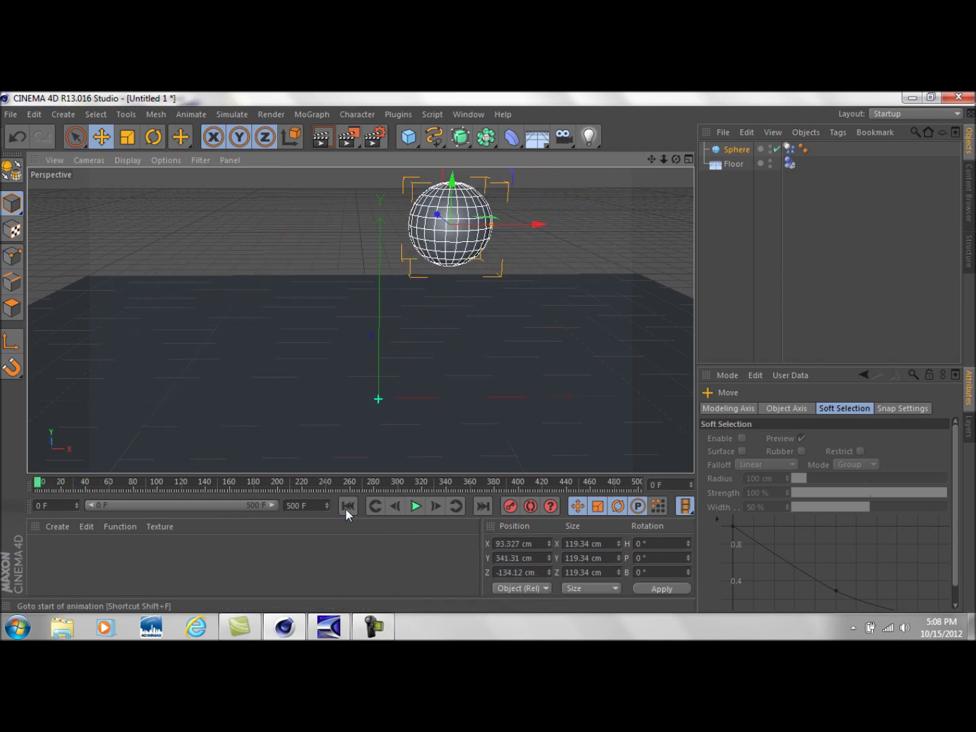
pyautogui.click(789, 151)
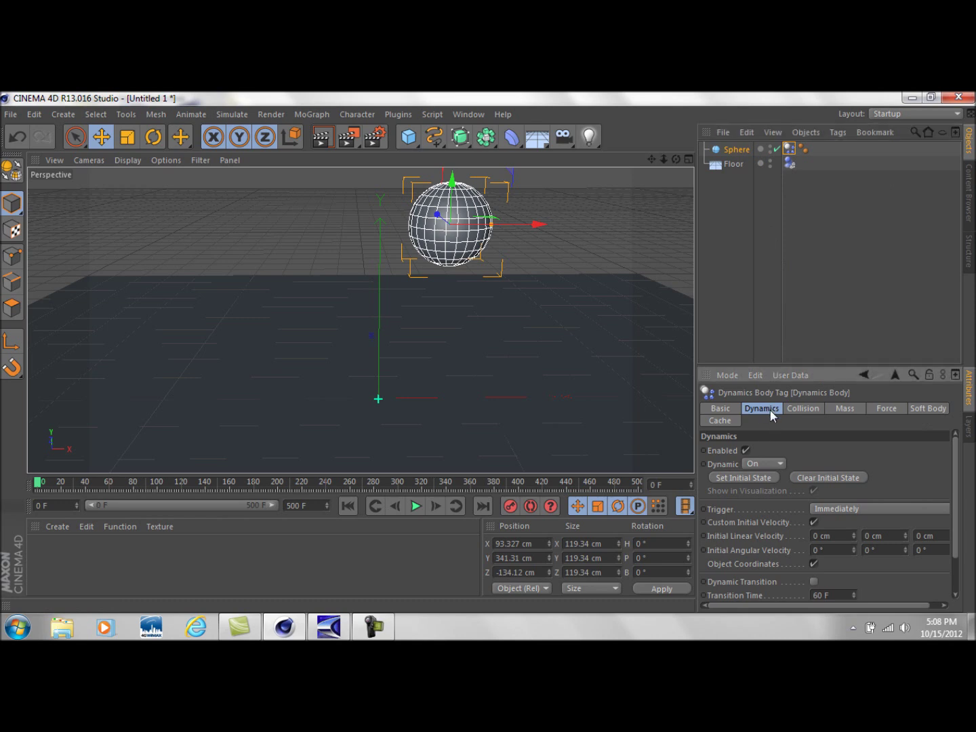
# Set the sphere's Initial Linear Velocity X to 80 cm and test the launch
pyautogui.click(840, 537)
pyautogui.click(831, 536)
pyautogui.click(936, 538)
pyautogui.click(838, 536)
pyautogui.write('8')
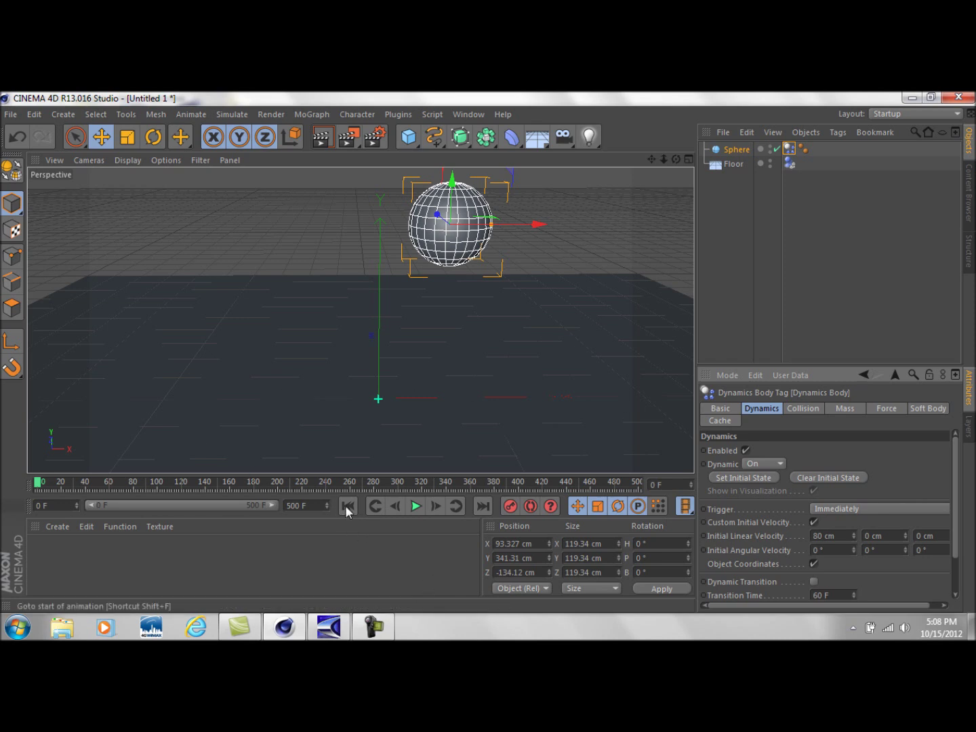
pyautogui.click(417, 506)
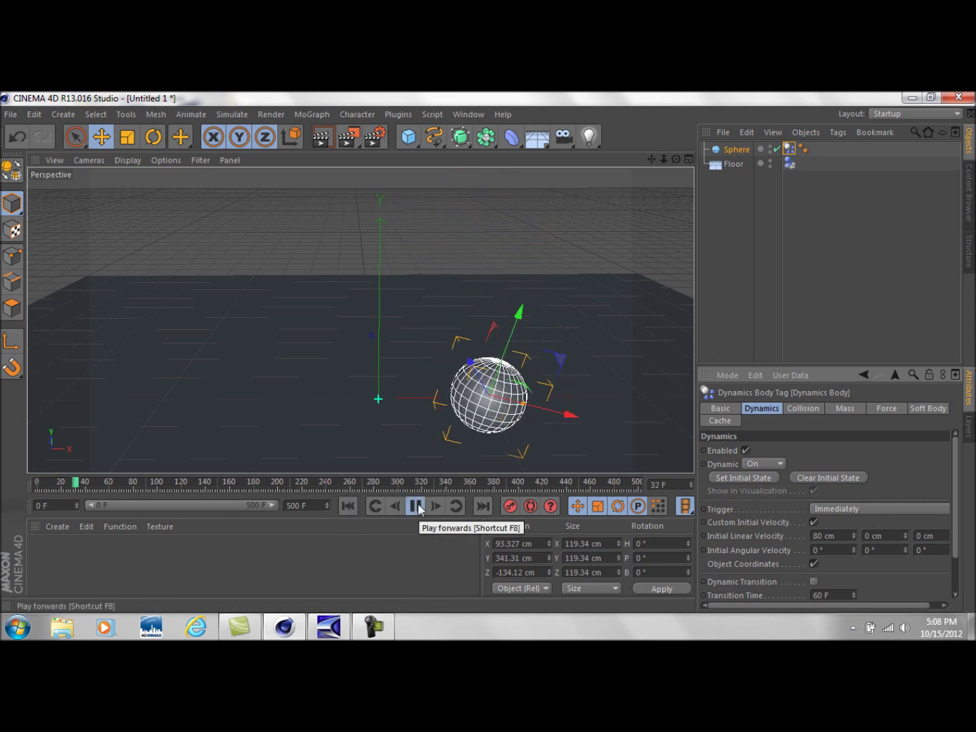
pyautogui.click(416, 506)
pyautogui.click(348, 506)
pyautogui.click(416, 507)
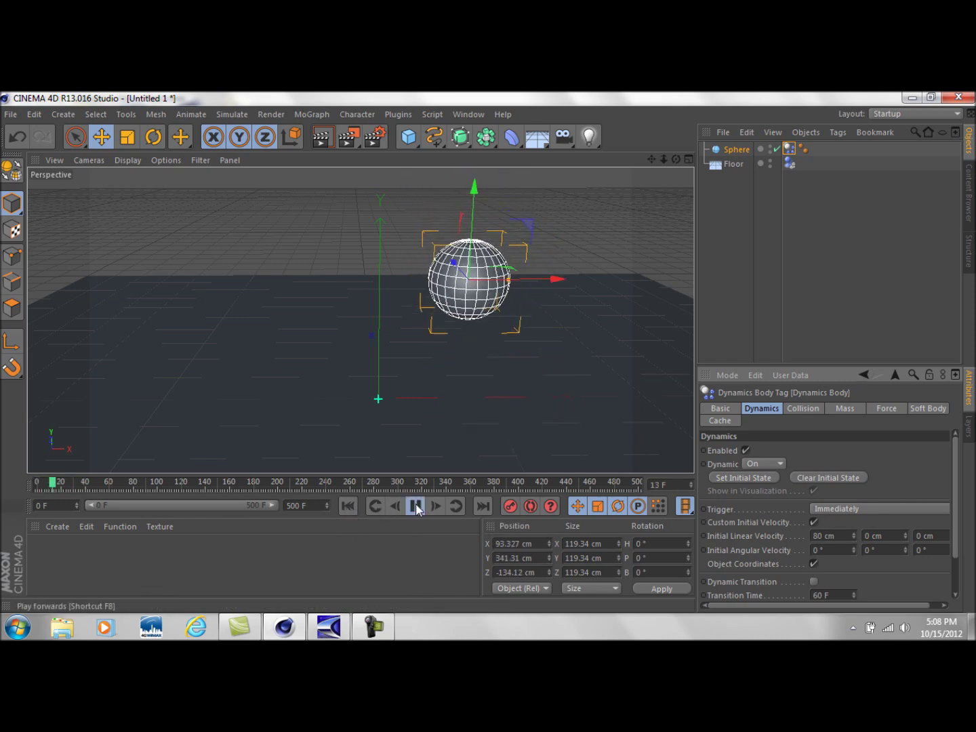
pyautogui.click(357, 506)
pyautogui.click(416, 506)
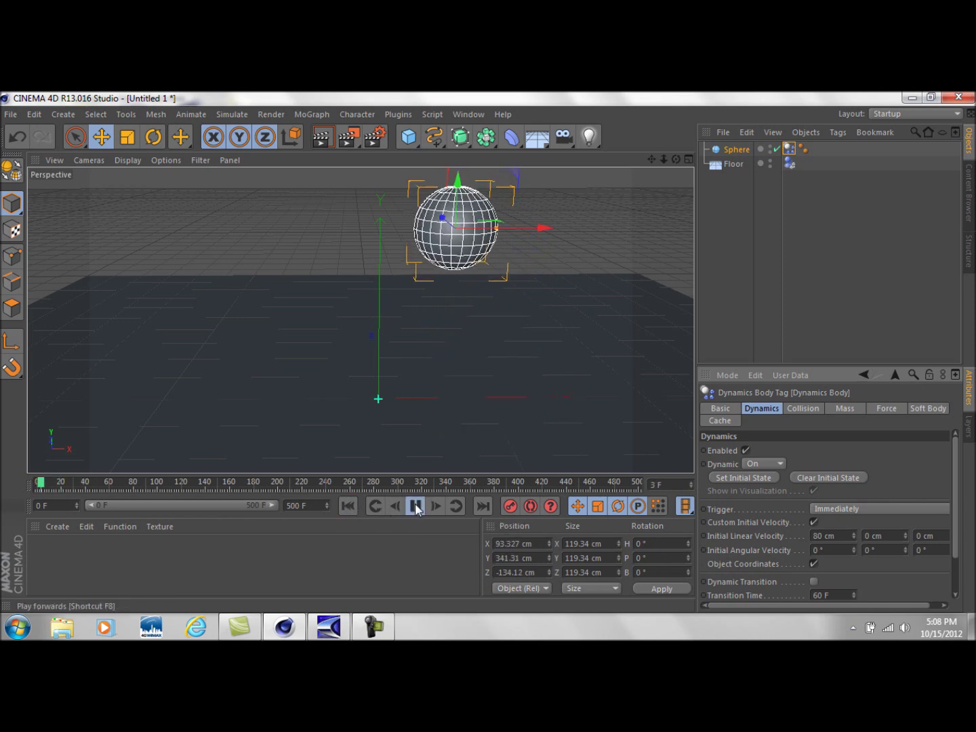
pyautogui.click(416, 506)
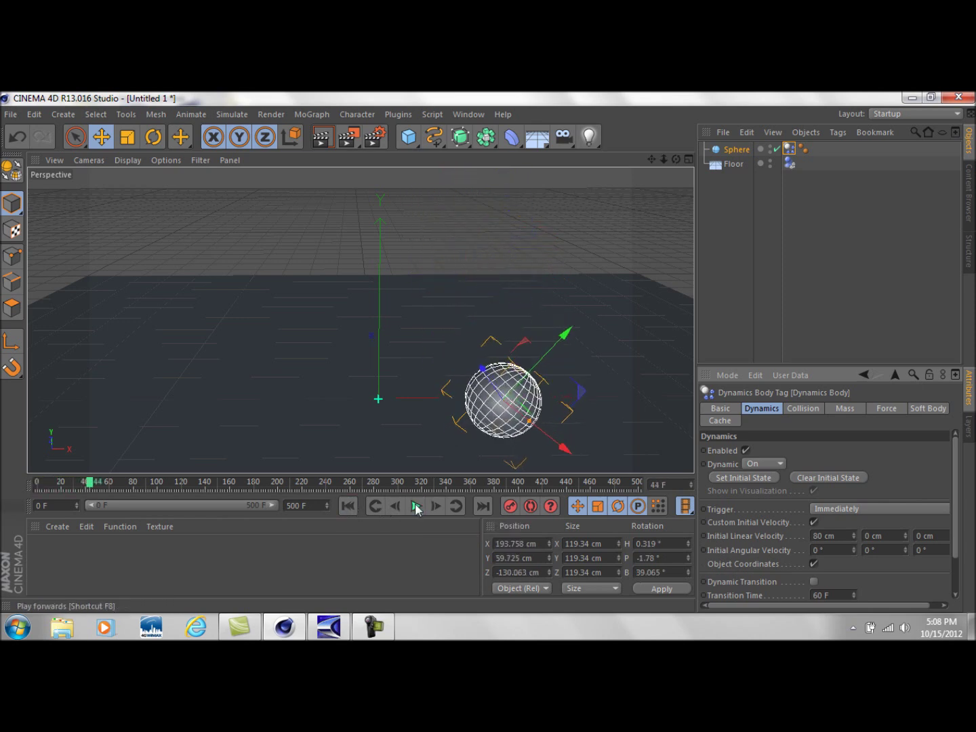
pyautogui.click(347, 506)
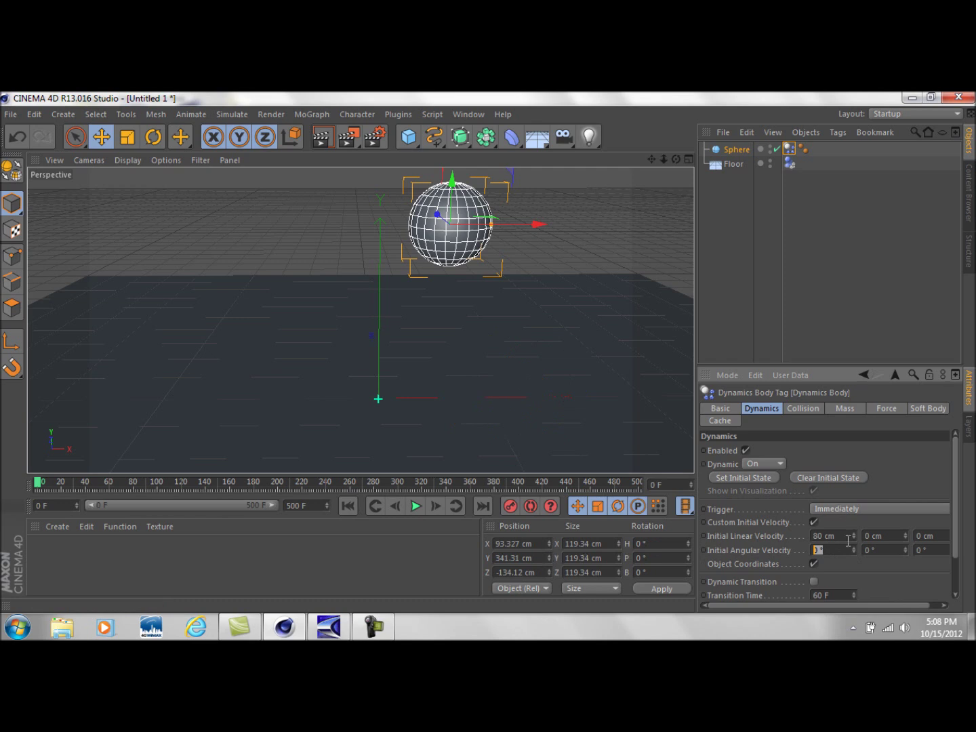
# Raise the Initial Linear Velocity X to 500 cm and replay the simulation
pyautogui.click(821, 536)
pyautogui.write('50')
pyautogui.click(416, 507)
pyautogui.click(416, 507)
pyautogui.click(349, 505)
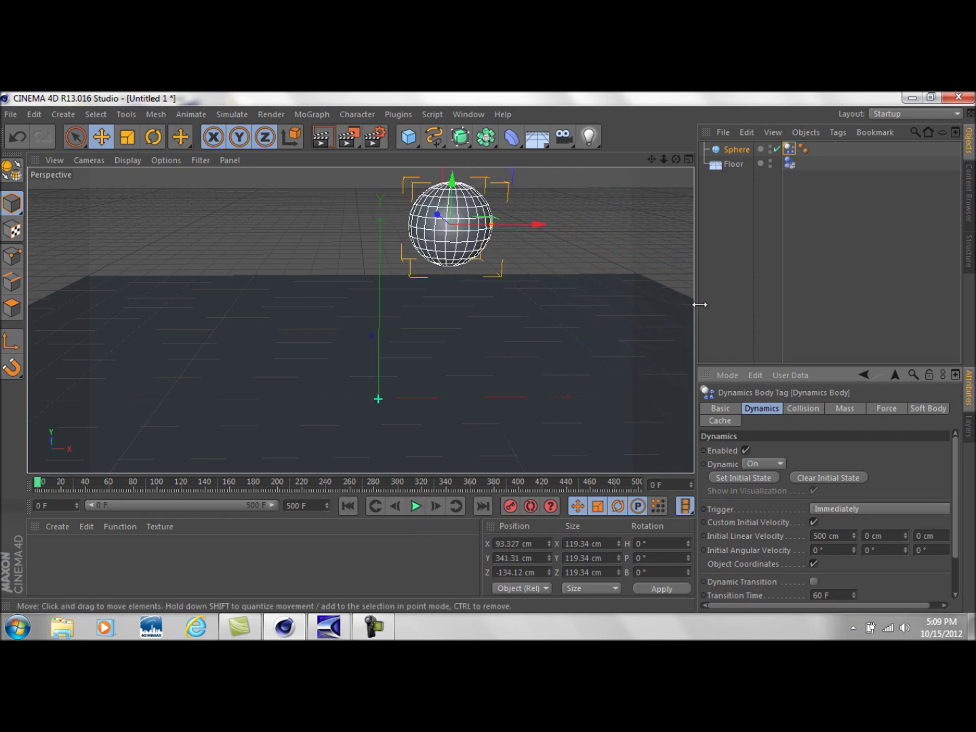
# Move the sphere to the left side and test the simulation from there
pyautogui.moveTo(536, 222); pyautogui.dragTo(217, 255)
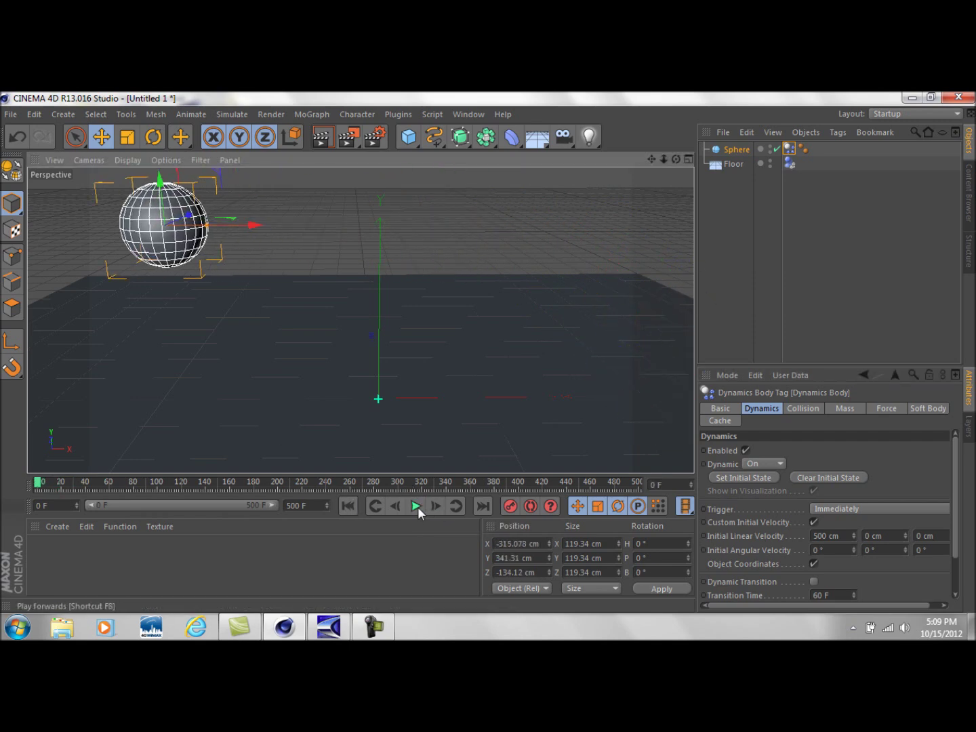
pyautogui.click(416, 506)
pyautogui.click(417, 506)
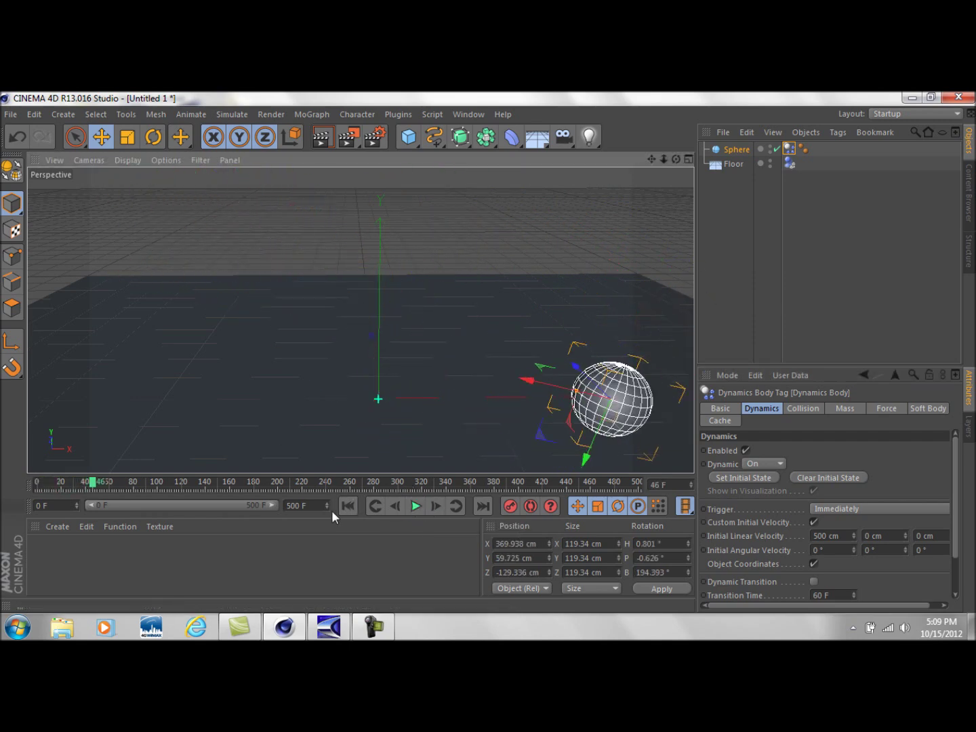
pyautogui.click(348, 506)
# Set Initial Linear Velocity Y to 600 cm and replay the upward launch
pyautogui.doubleClick(869, 534)
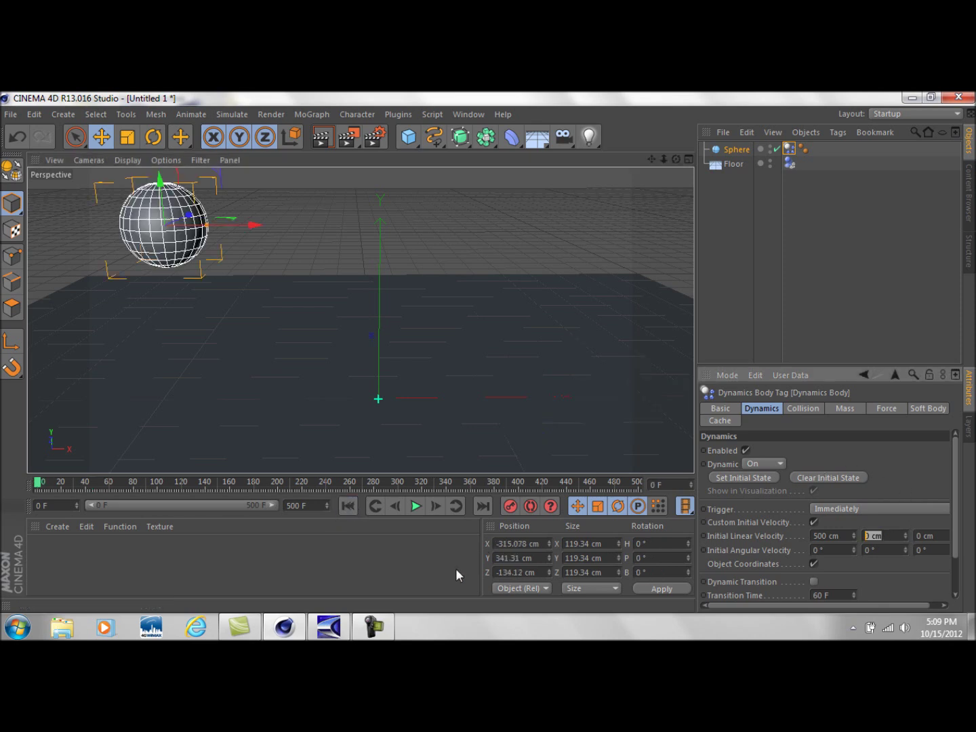
pyautogui.write('600')
pyautogui.press('Return')
pyautogui.click(415, 507)
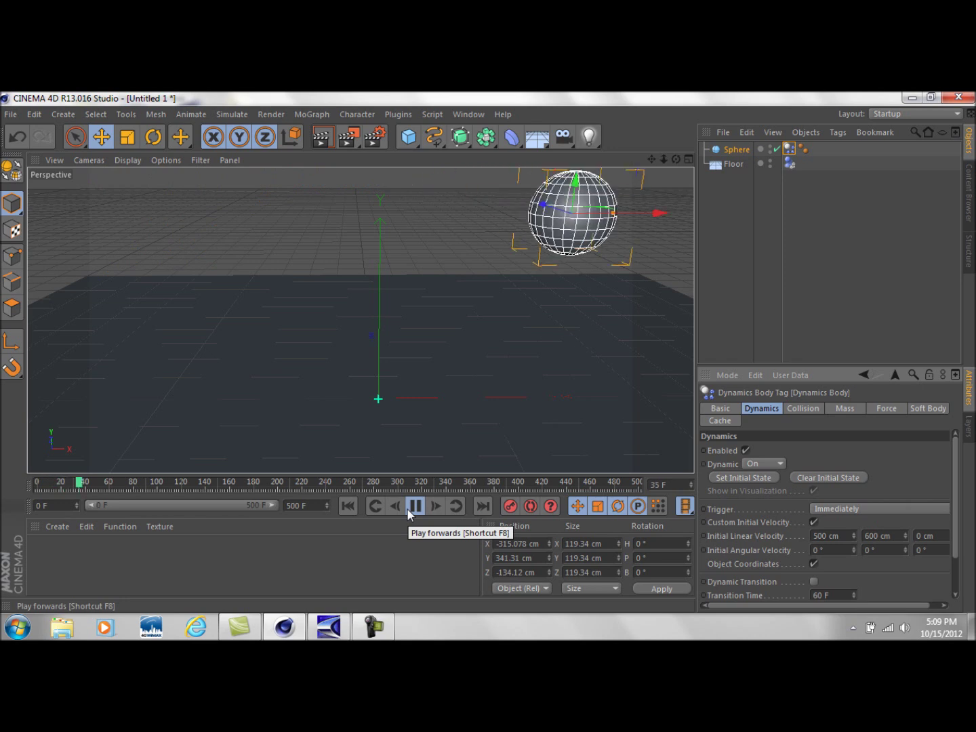
pyautogui.click(417, 507)
pyautogui.click(347, 506)
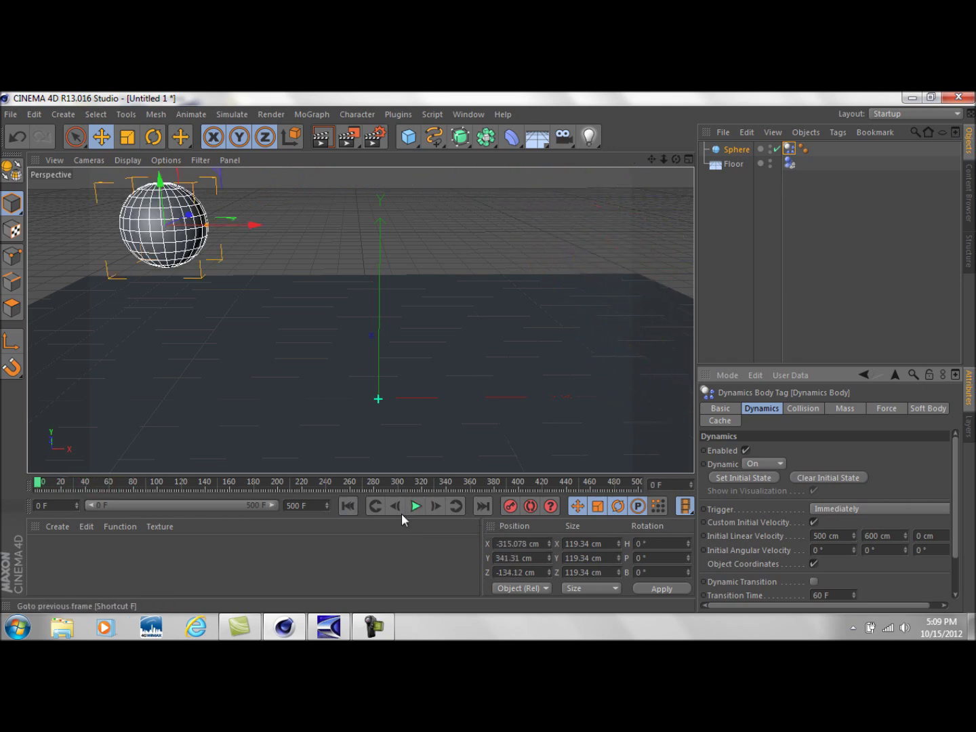
pyautogui.click(415, 506)
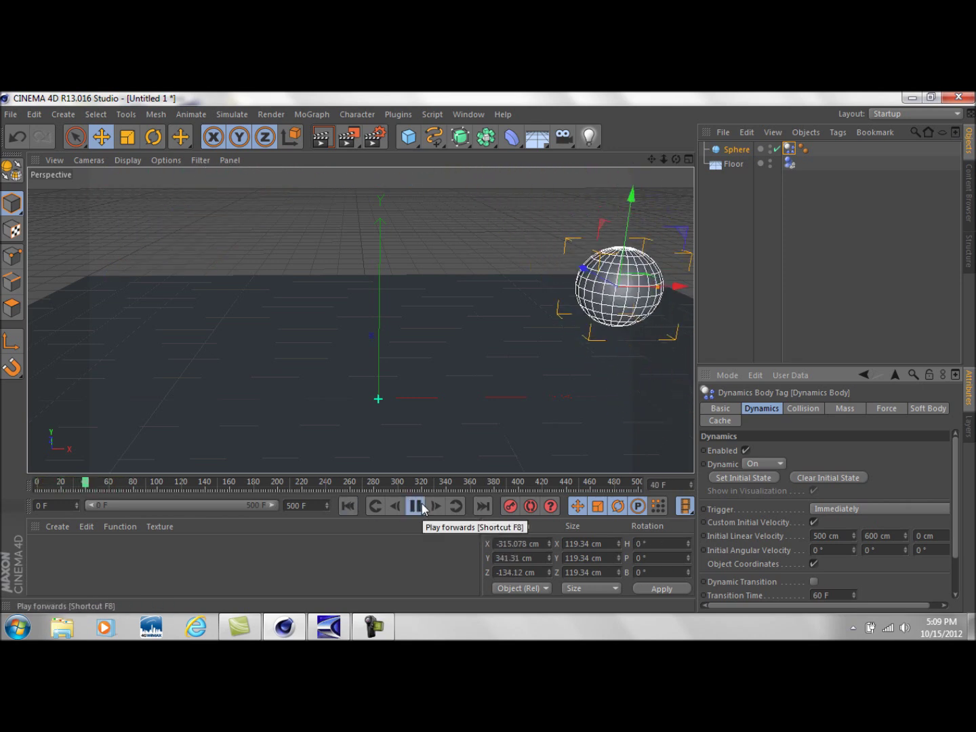
pyautogui.click(416, 506)
pyautogui.hotkey('shift', 'f')
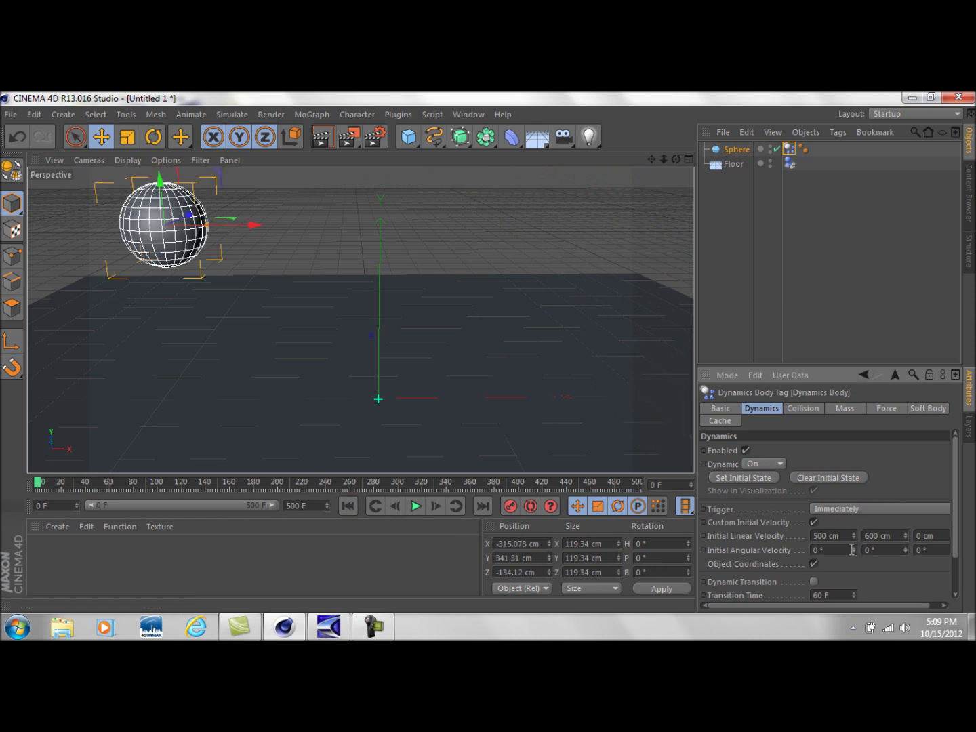
# Set Initial Angular Velocity Y to 45° and play the spinning launch
pyautogui.click(889, 550)
pyautogui.write('45')
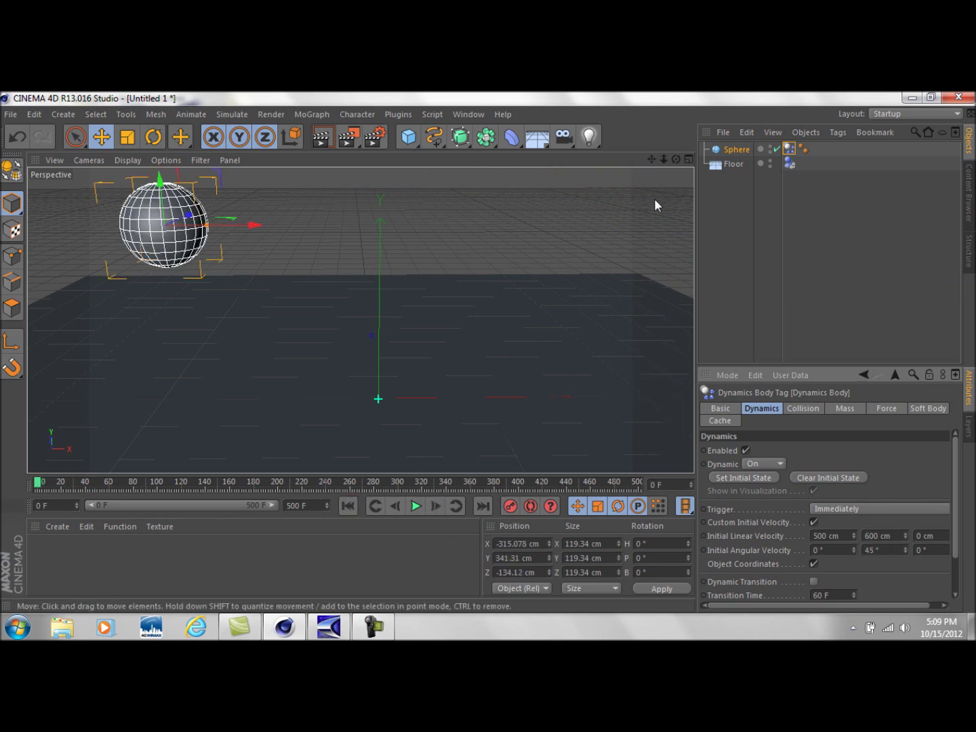
pyautogui.moveTo(650, 159); pyautogui.dragTo(300, 571)
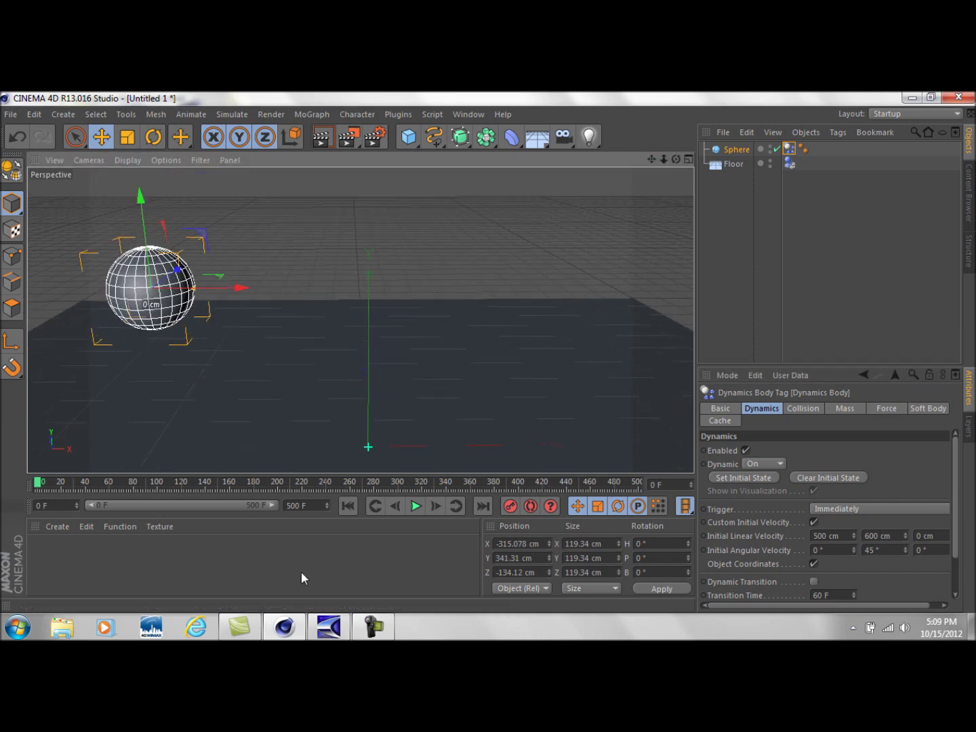
pyautogui.click(412, 509)
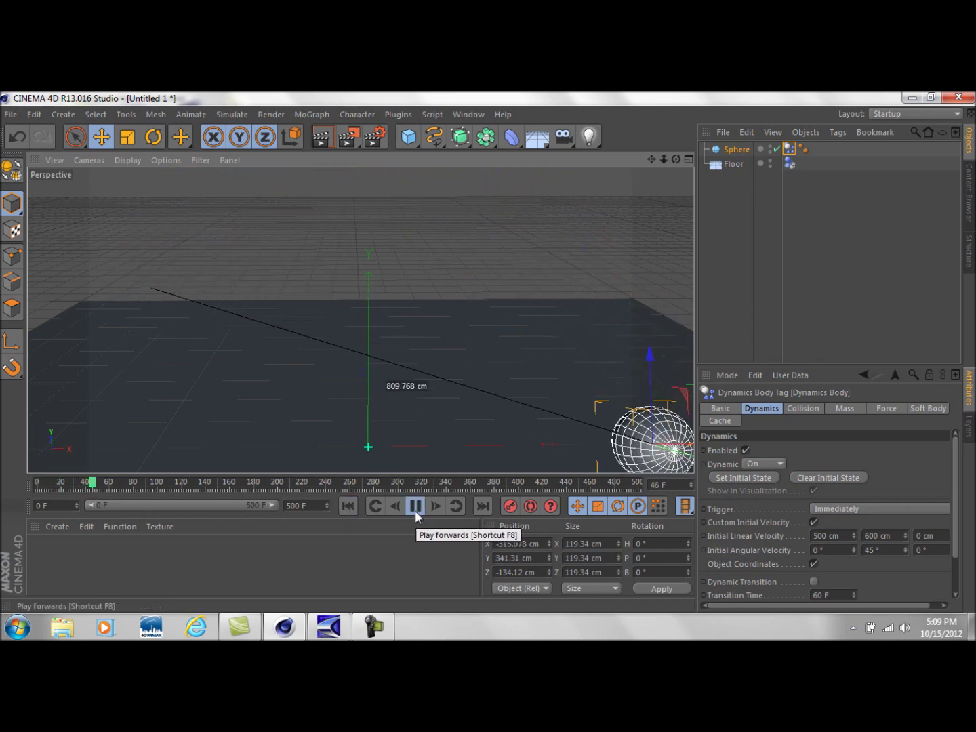
pyautogui.click(414, 509)
pyautogui.click(347, 506)
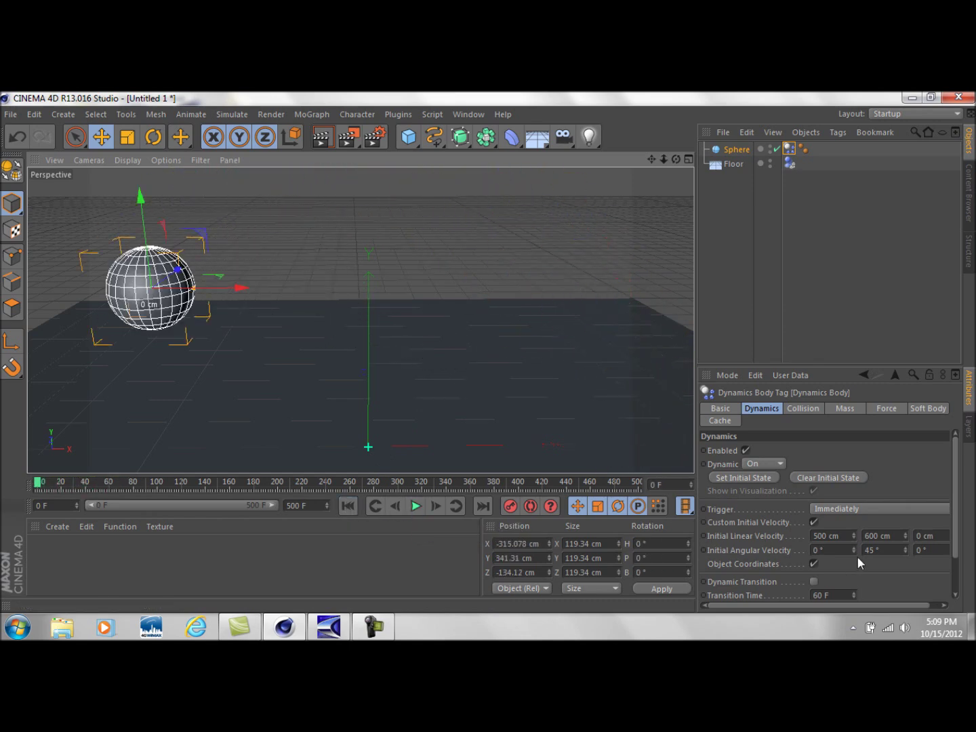
# Set Initial Linear Velocity Y to 0 cm and Initial Angular Velocity Y to 720°
pyautogui.moveTo(663, 158); pyautogui.dragTo(671, 161)
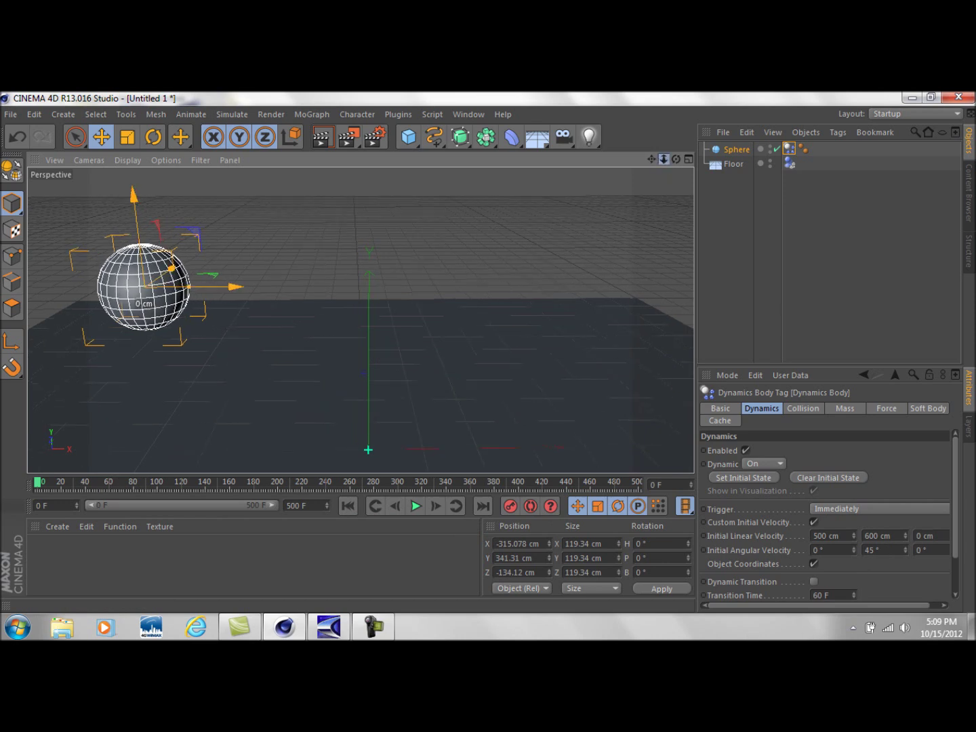
pyautogui.moveTo(671, 159); pyautogui.dragTo(658, 162)
pyautogui.doubleClick(895, 536)
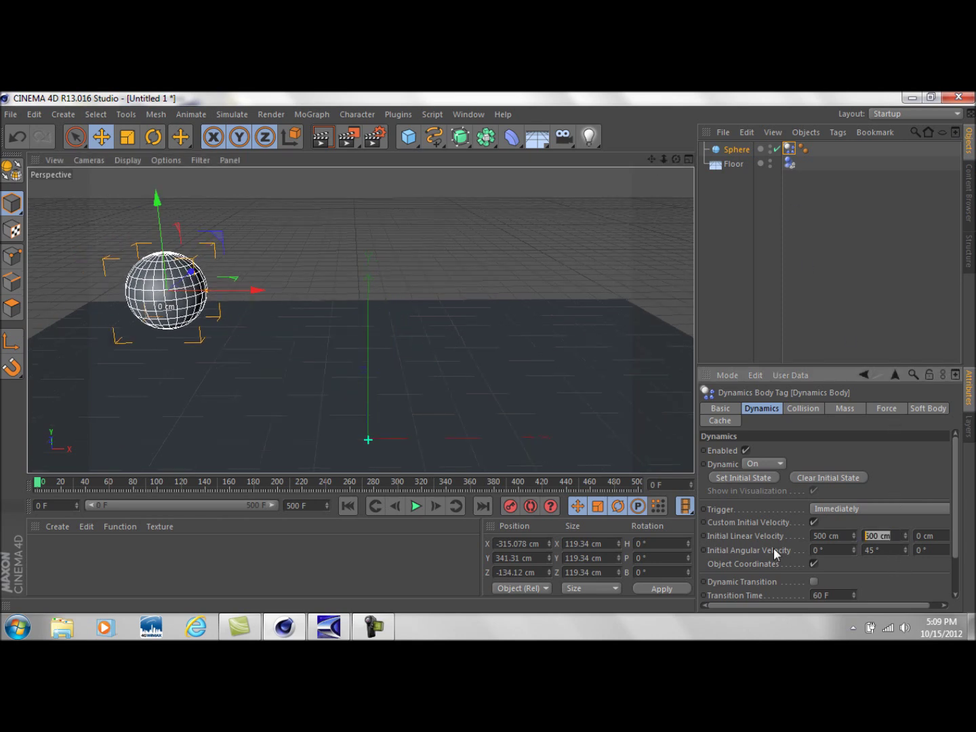
pyautogui.write('0')
pyautogui.press('Return')
pyautogui.doubleClick(885, 551)
pyautogui.write('7')
# Replay the drop-and-roll several times, then uncheck the sphere's dynamics Enabled option
pyautogui.click(416, 509)
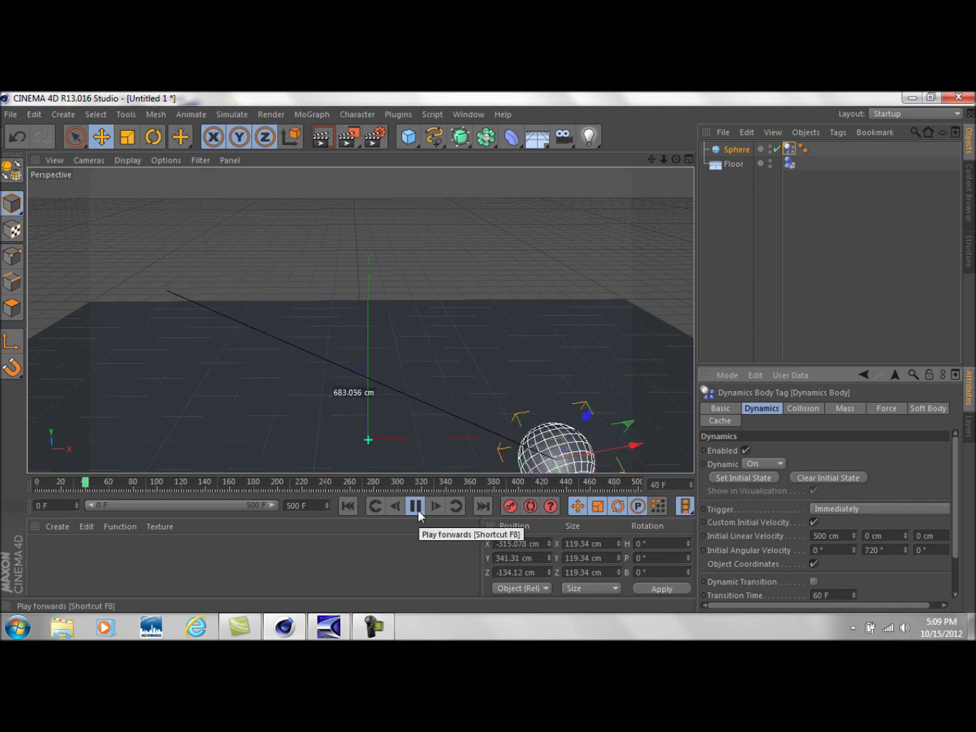
pyautogui.click(416, 507)
pyautogui.click(350, 507)
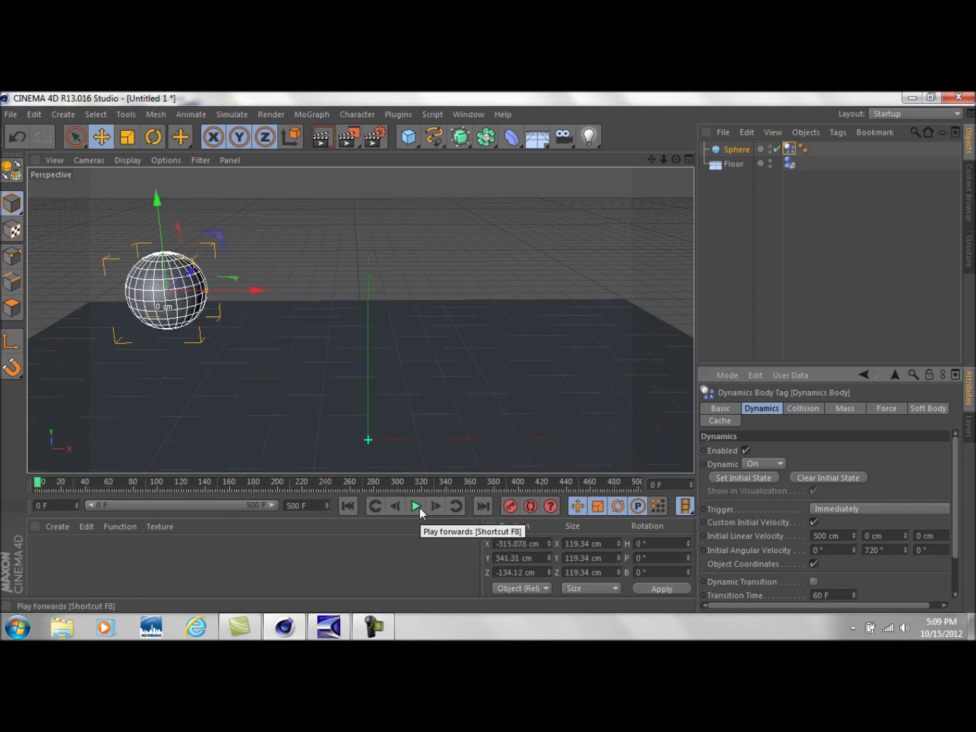
pyautogui.click(419, 507)
pyautogui.click(419, 508)
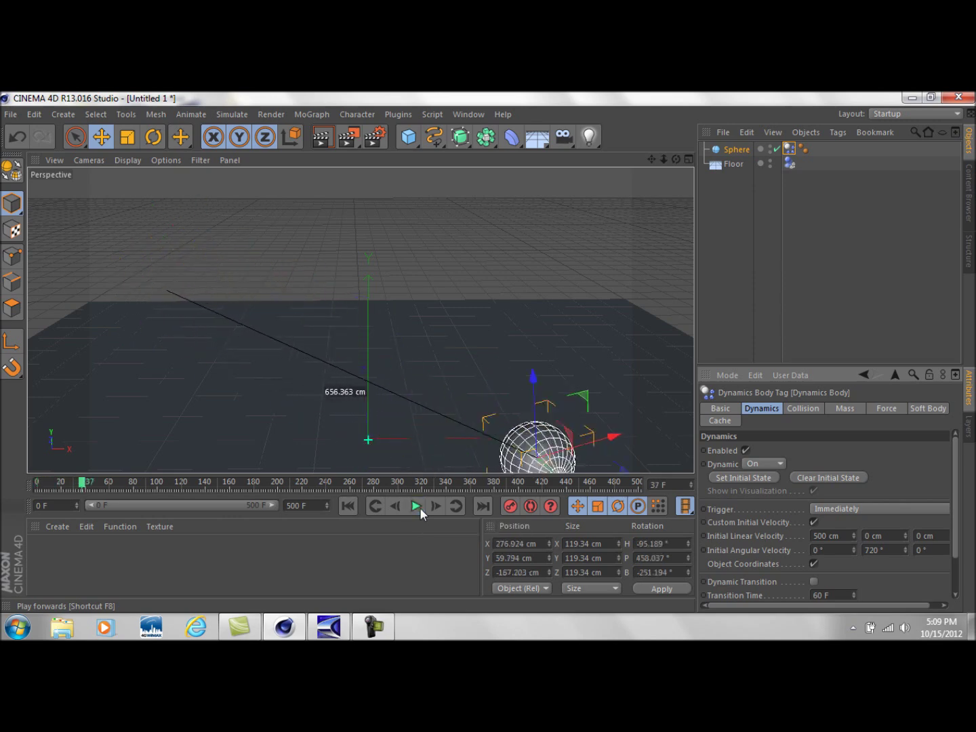
pyautogui.click(348, 507)
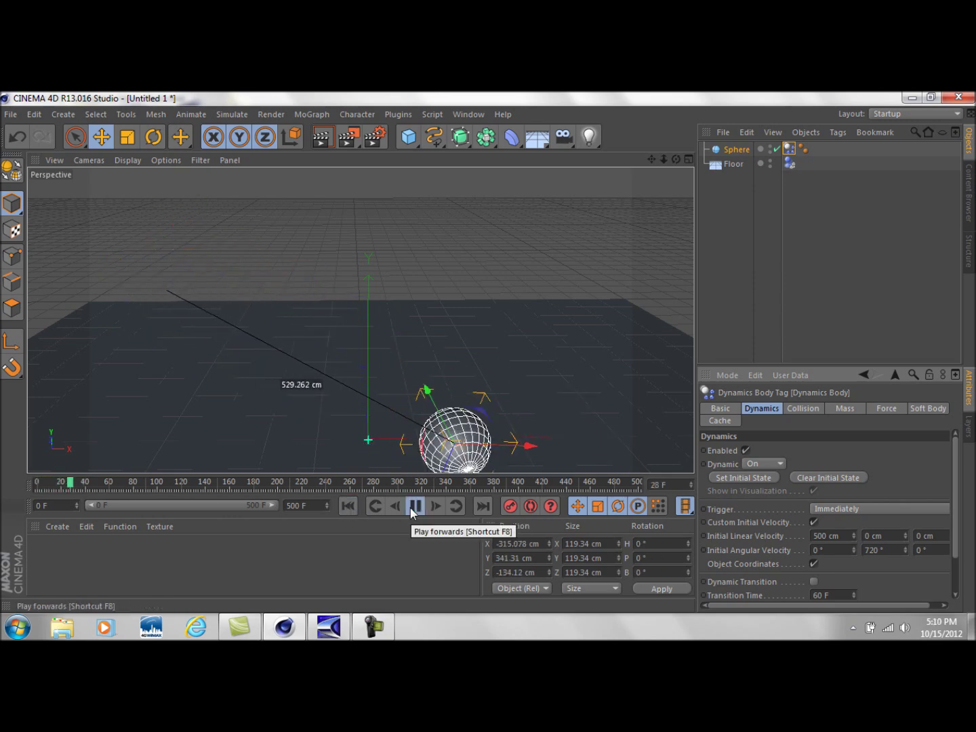
pyautogui.click(414, 507)
pyautogui.moveTo(651, 160); pyautogui.dragTo(664, 143)
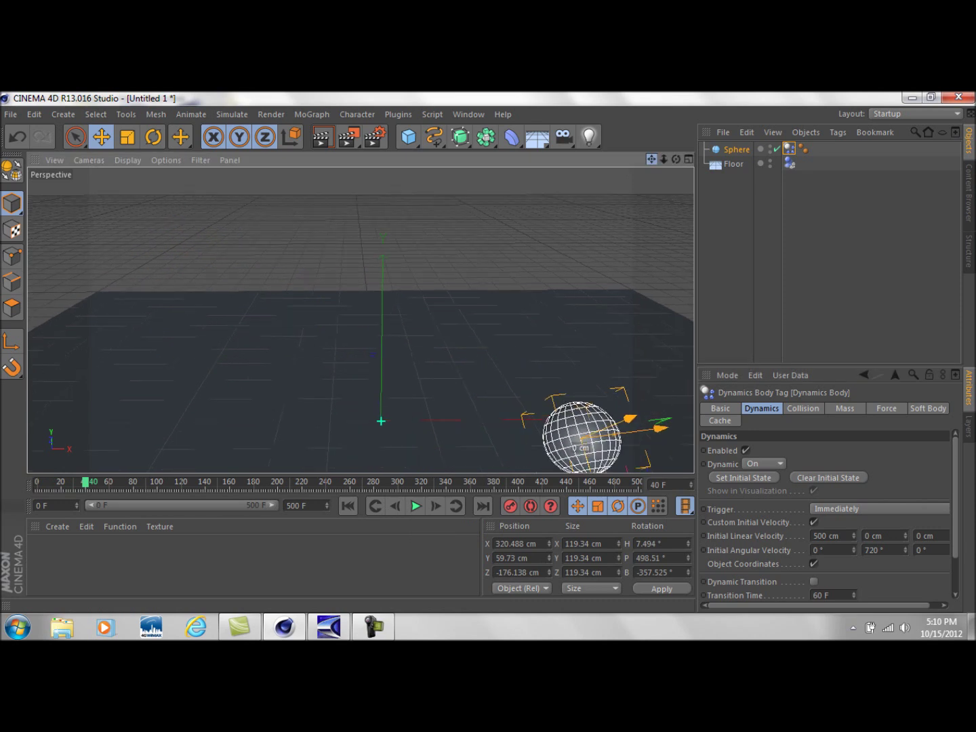
pyautogui.moveTo(651, 160); pyautogui.dragTo(650, 162)
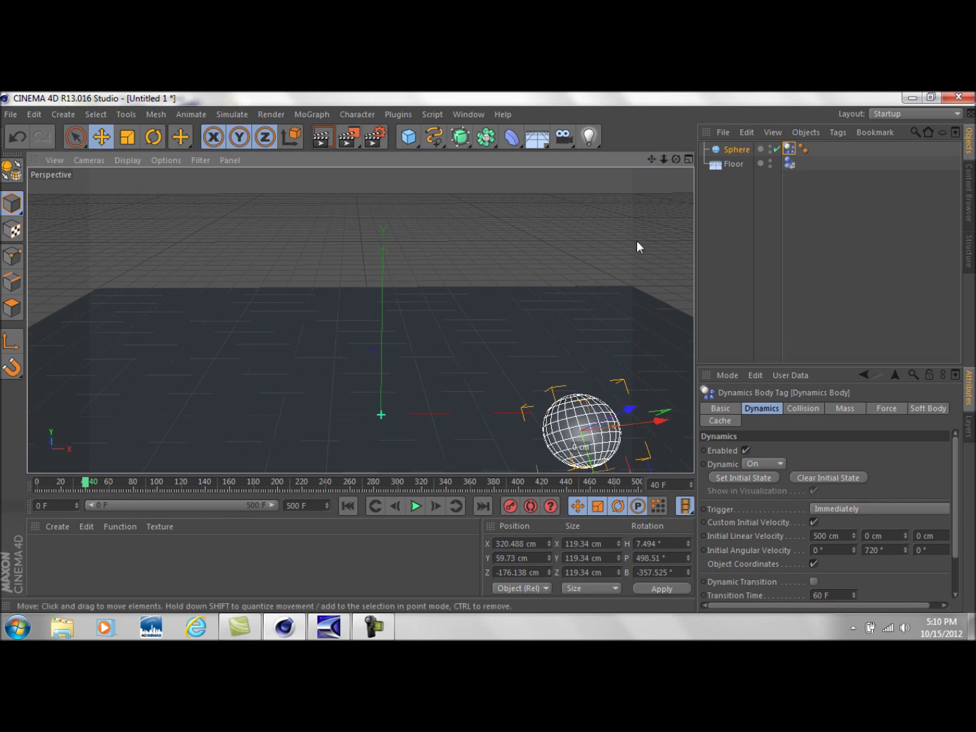
pyautogui.click(347, 505)
pyautogui.click(416, 505)
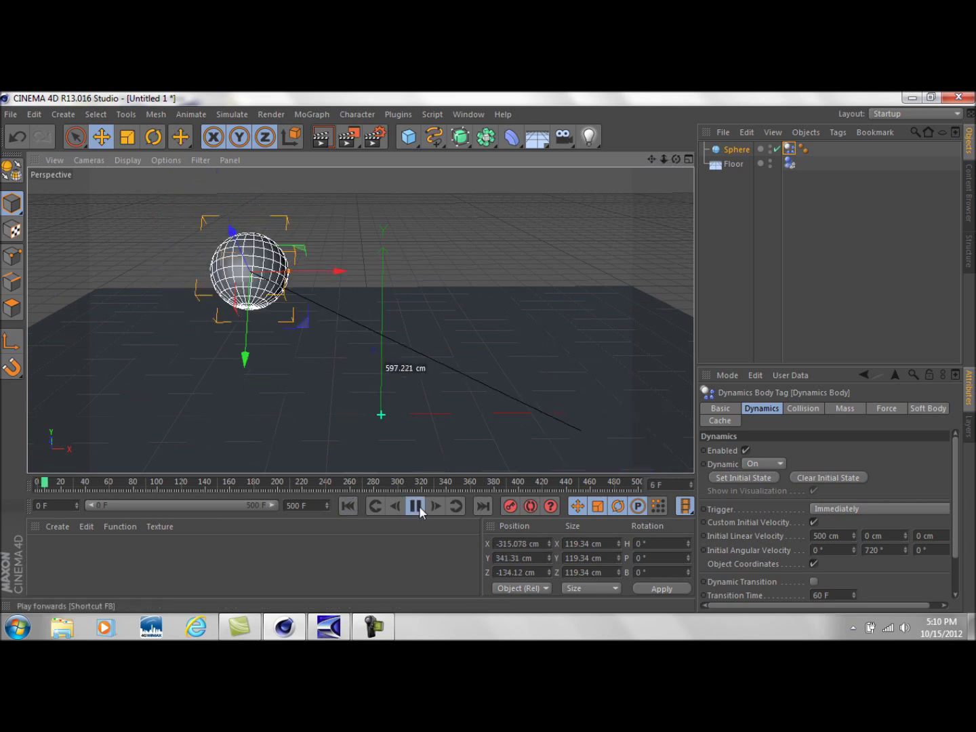
pyautogui.click(416, 506)
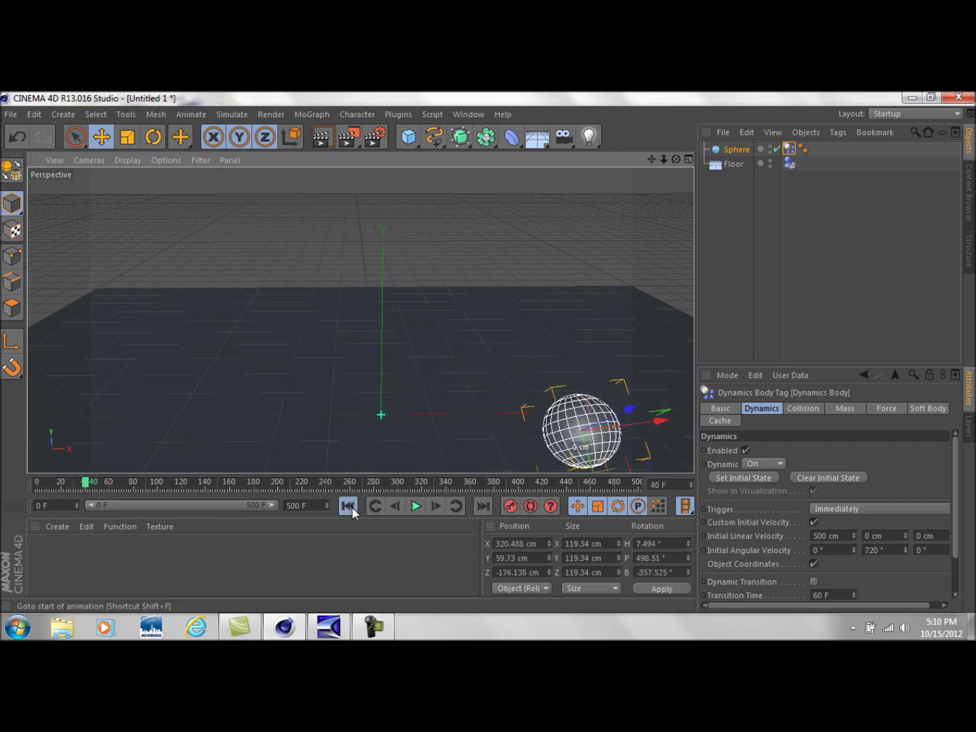
pyautogui.click(351, 507)
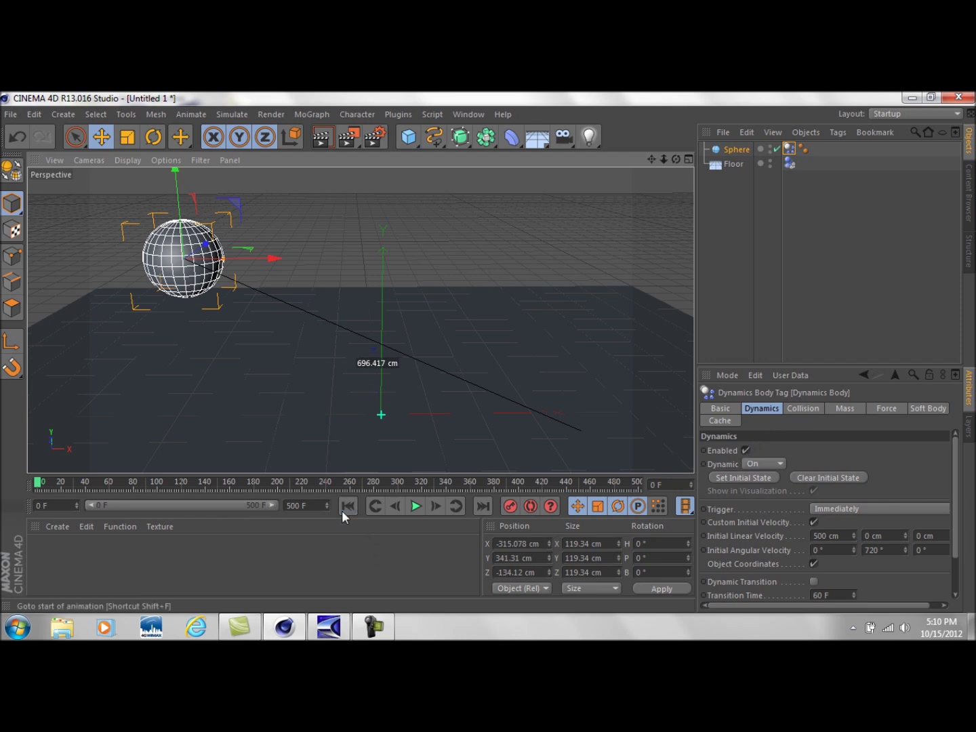
pyautogui.click(416, 507)
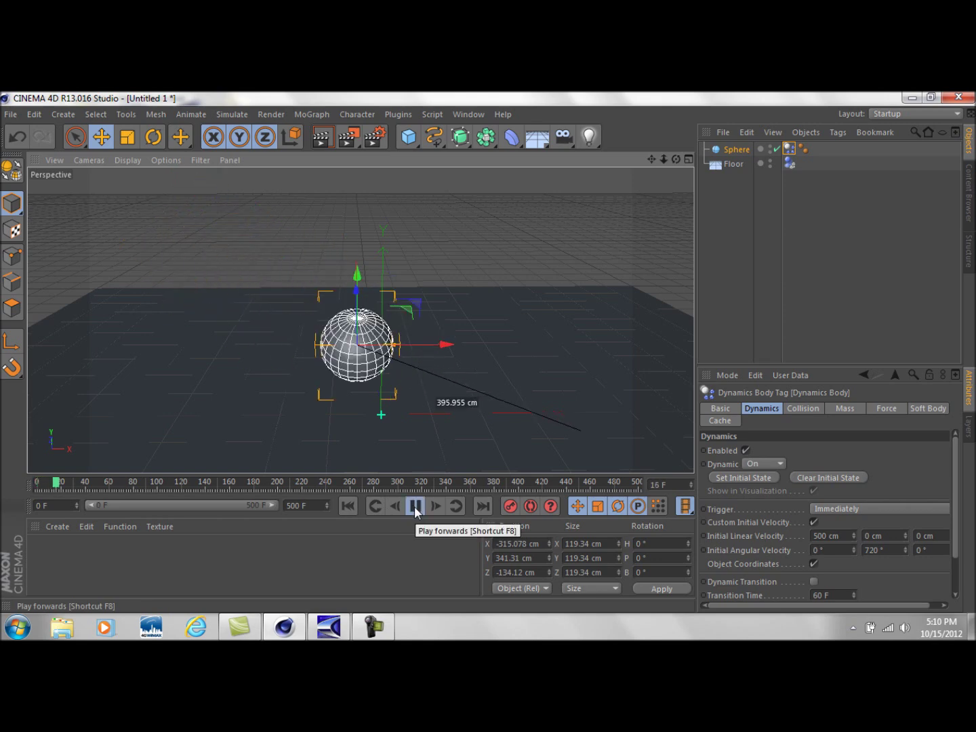
pyautogui.click(415, 506)
pyautogui.click(346, 506)
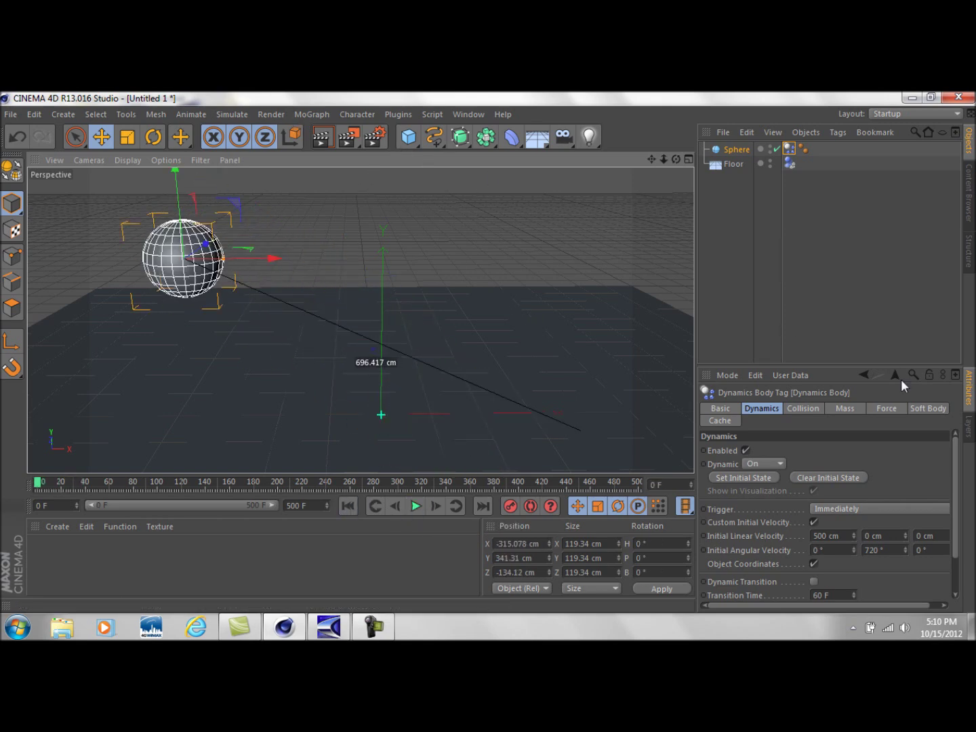
pyautogui.click(748, 450)
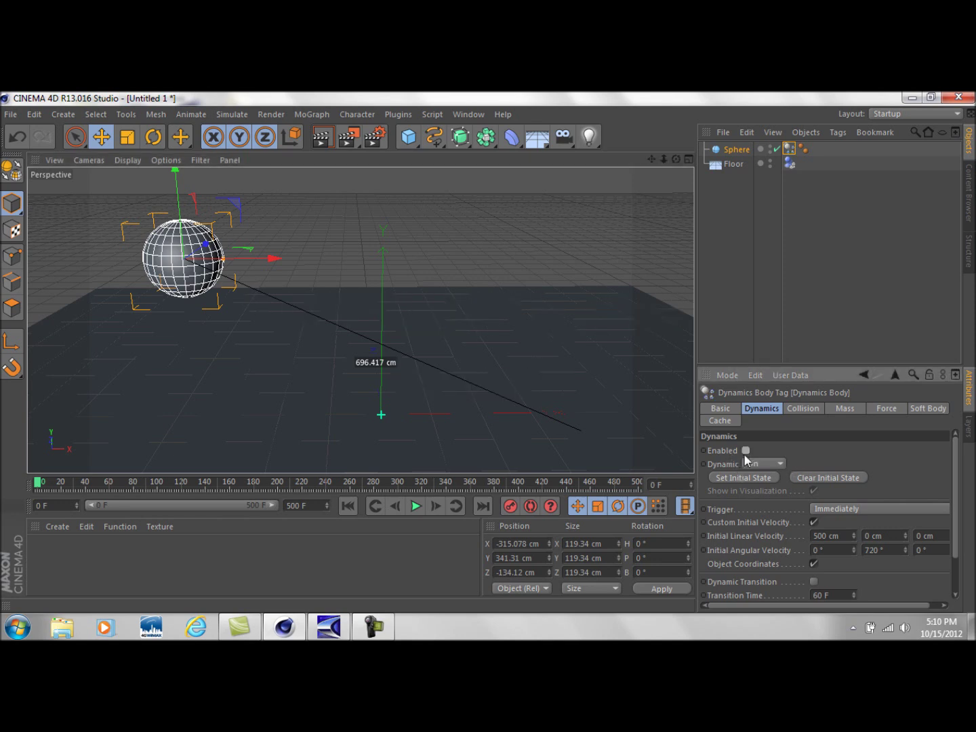
# Keyframe the disabled dynamics at frame 0 and play through to frame 159 to confirm the sphere stays still
pyautogui.keyDown('ctrl'); pyautogui.click(704, 451); pyautogui.keyUp('ctrl')
pyautogui.click(415, 507)
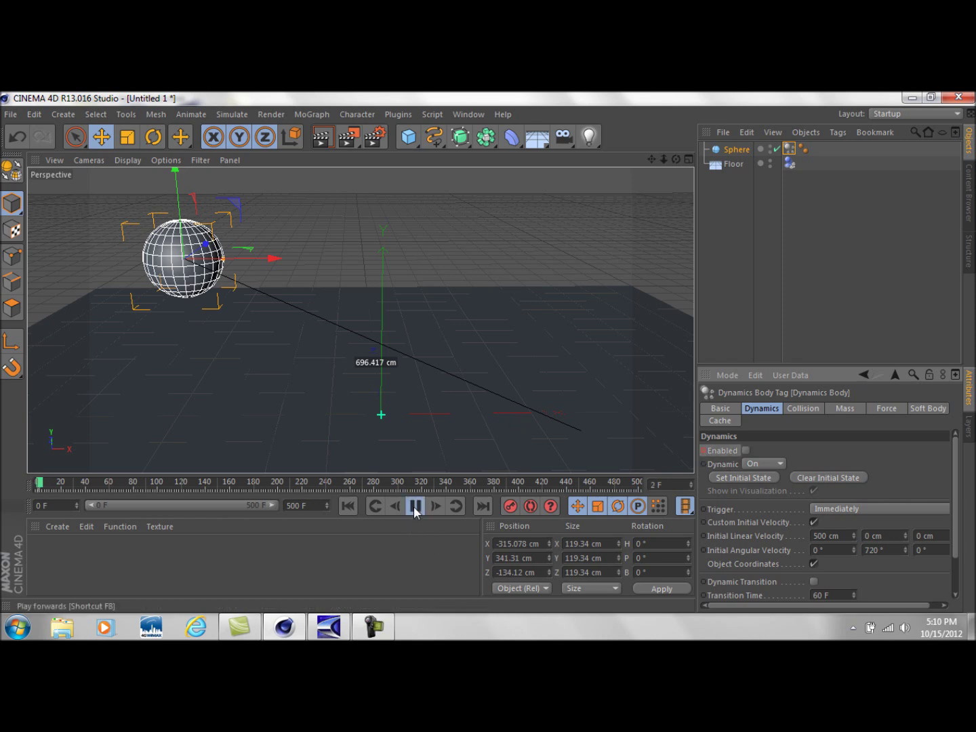
pyautogui.click(415, 508)
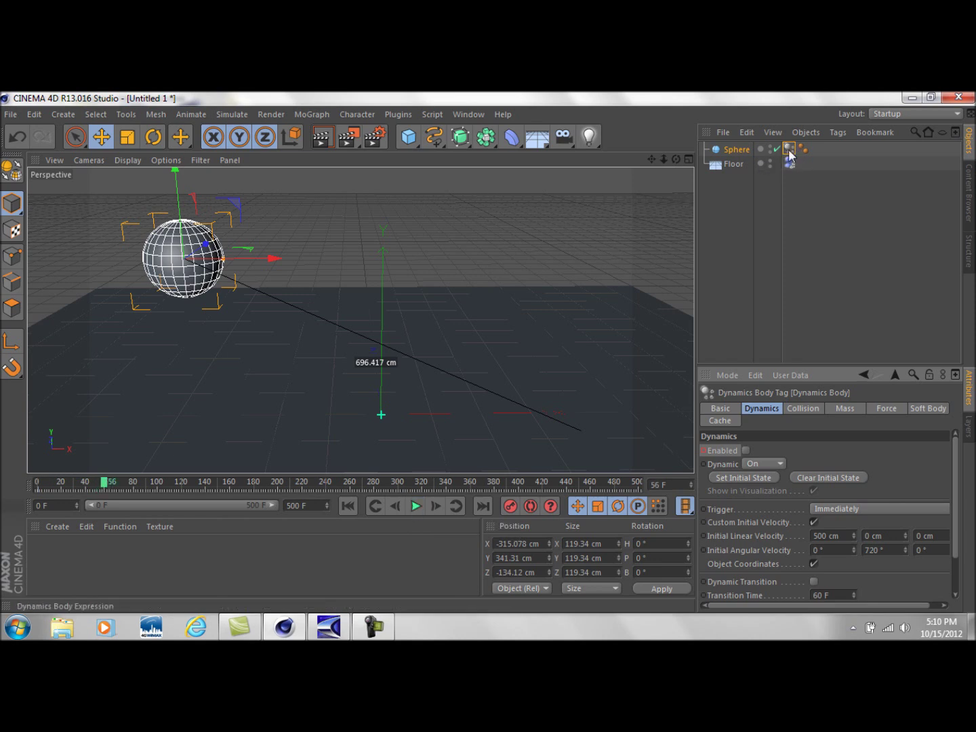
pyautogui.click(416, 506)
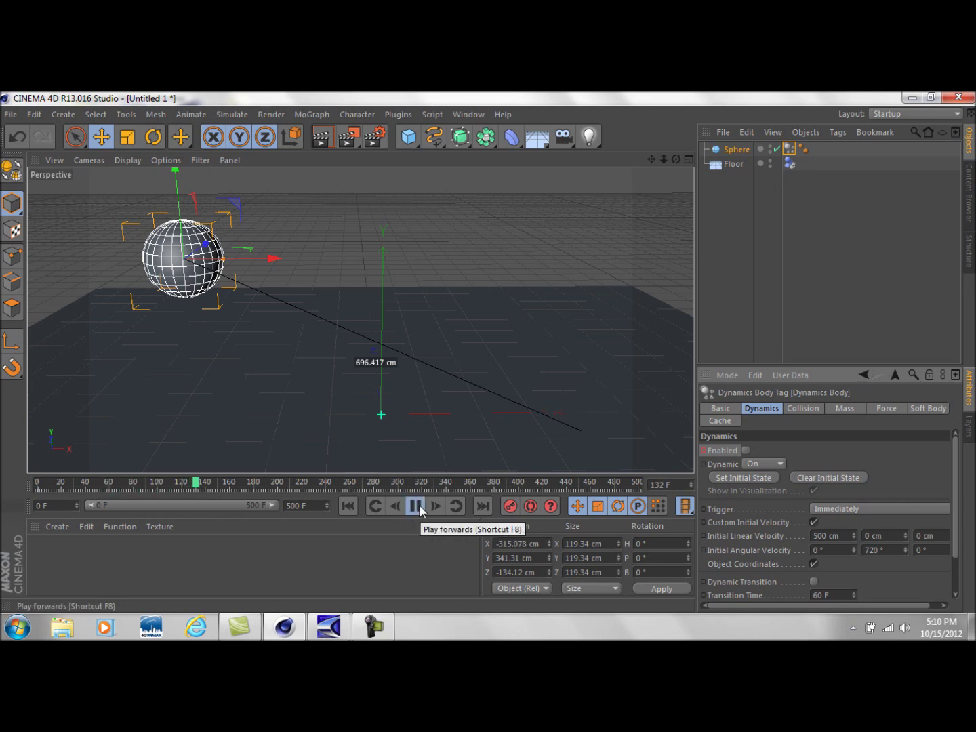
pyautogui.click(417, 507)
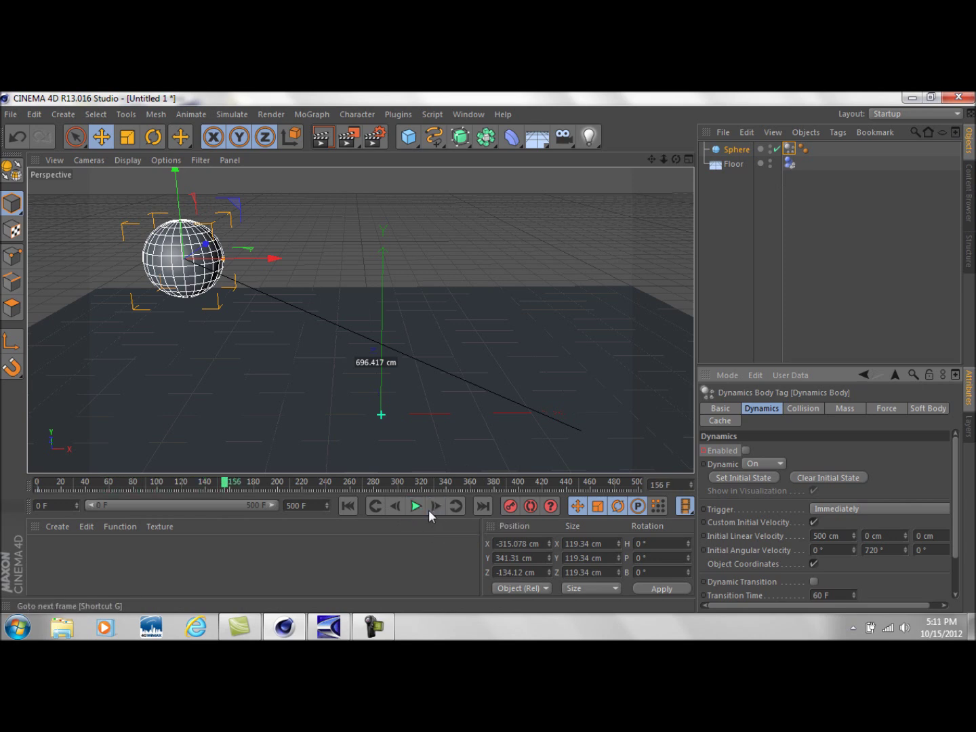
pyautogui.click(393, 506)
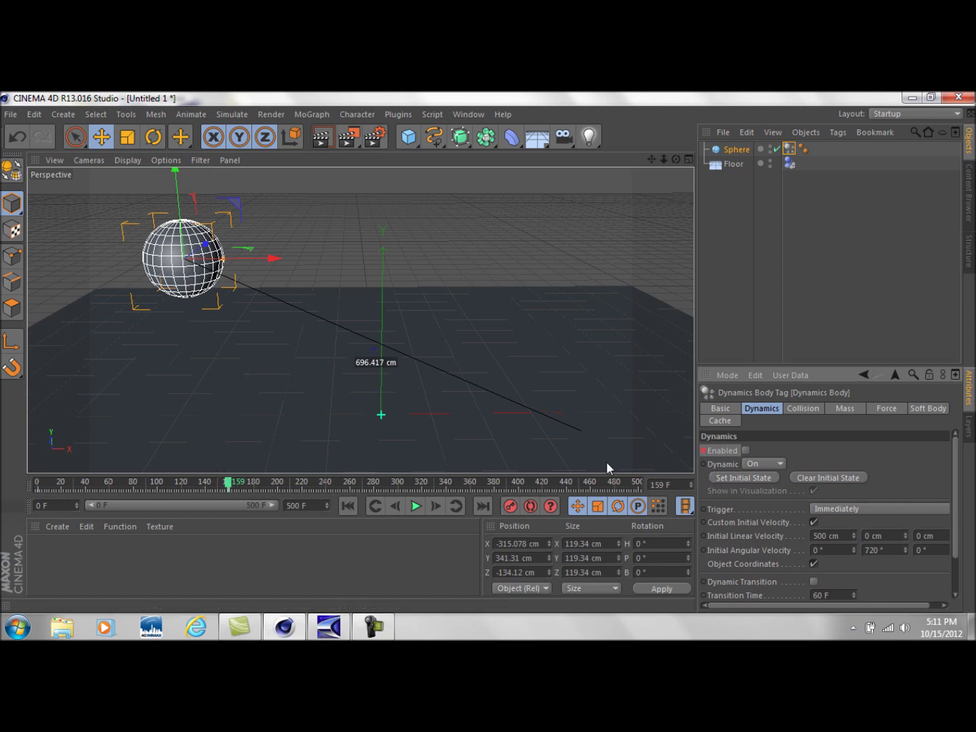
pyautogui.click(348, 506)
pyautogui.click(416, 506)
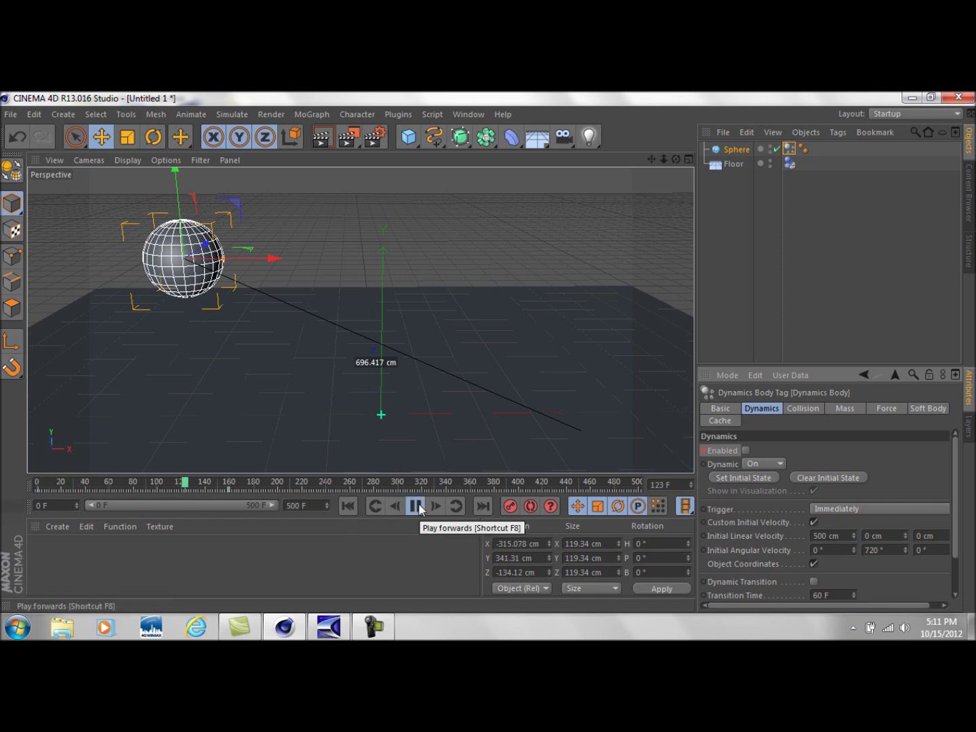
pyautogui.click(418, 507)
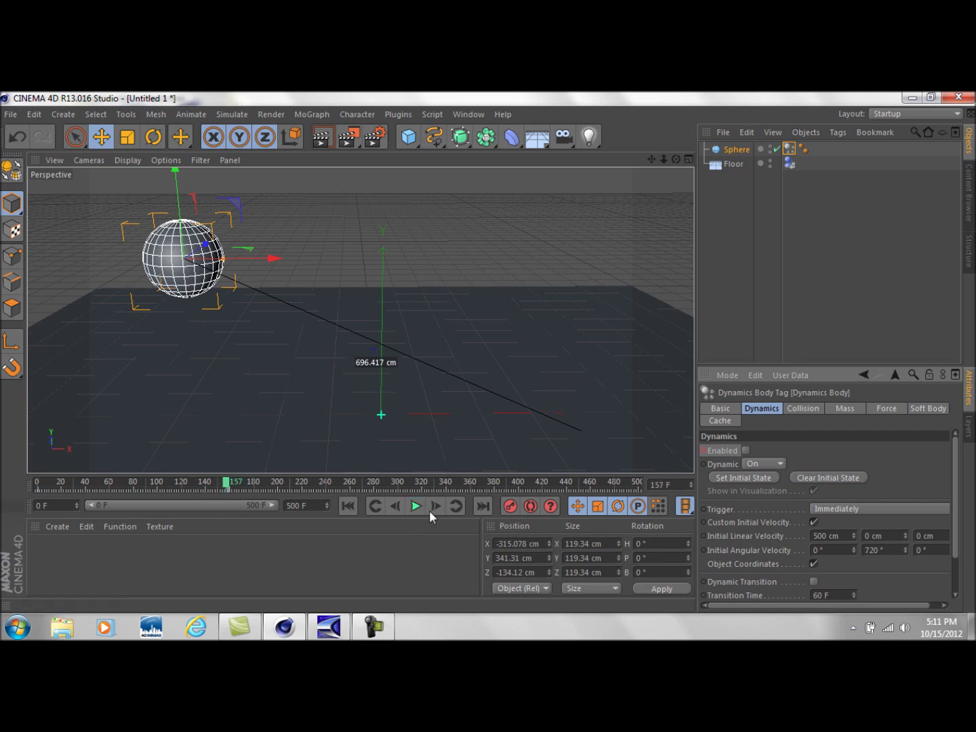
pyautogui.click(433, 512)
pyautogui.click(434, 512)
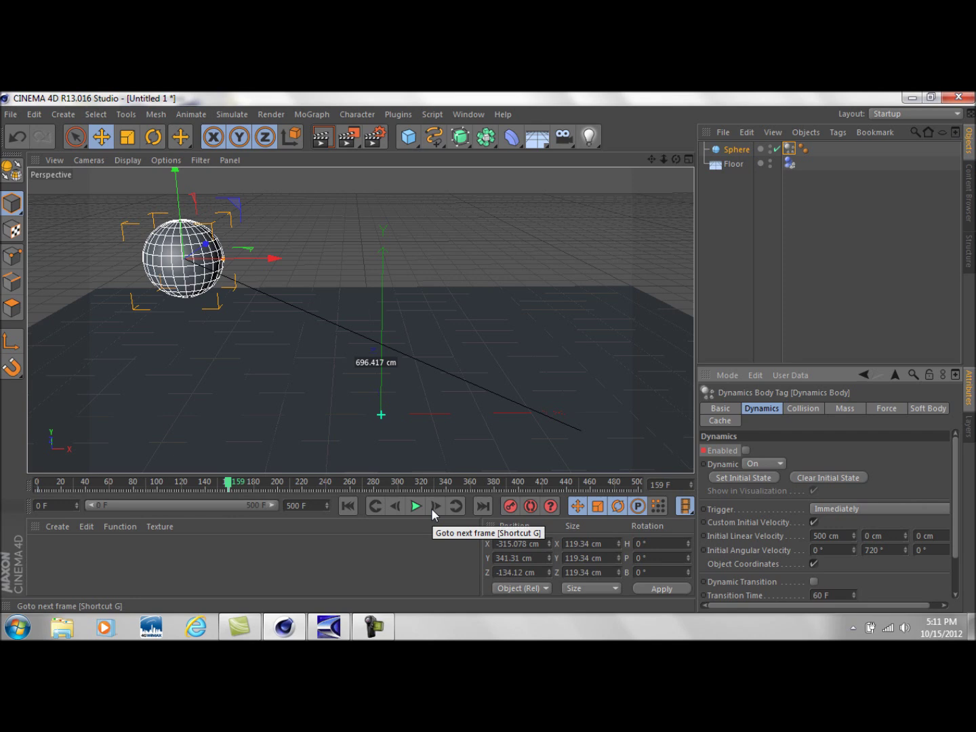
# Keyframe dynamics back on at frame 160 and play from the start to watch the drop
pyautogui.click(432, 508)
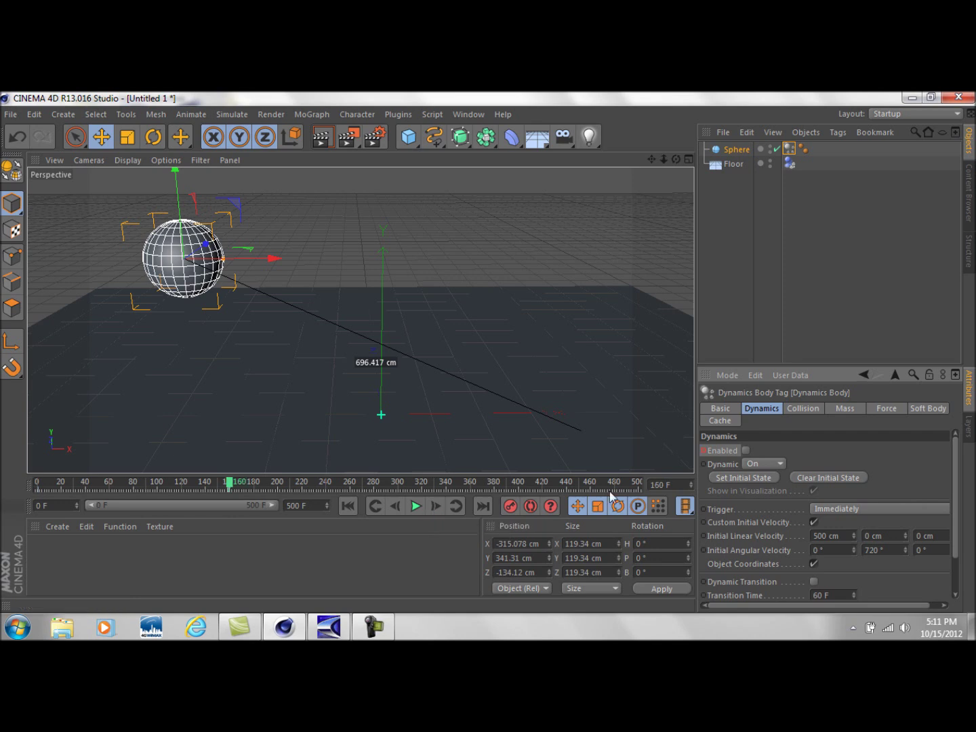
pyautogui.click(745, 450)
pyautogui.click(348, 505)
pyautogui.click(422, 504)
pyautogui.click(757, 301)
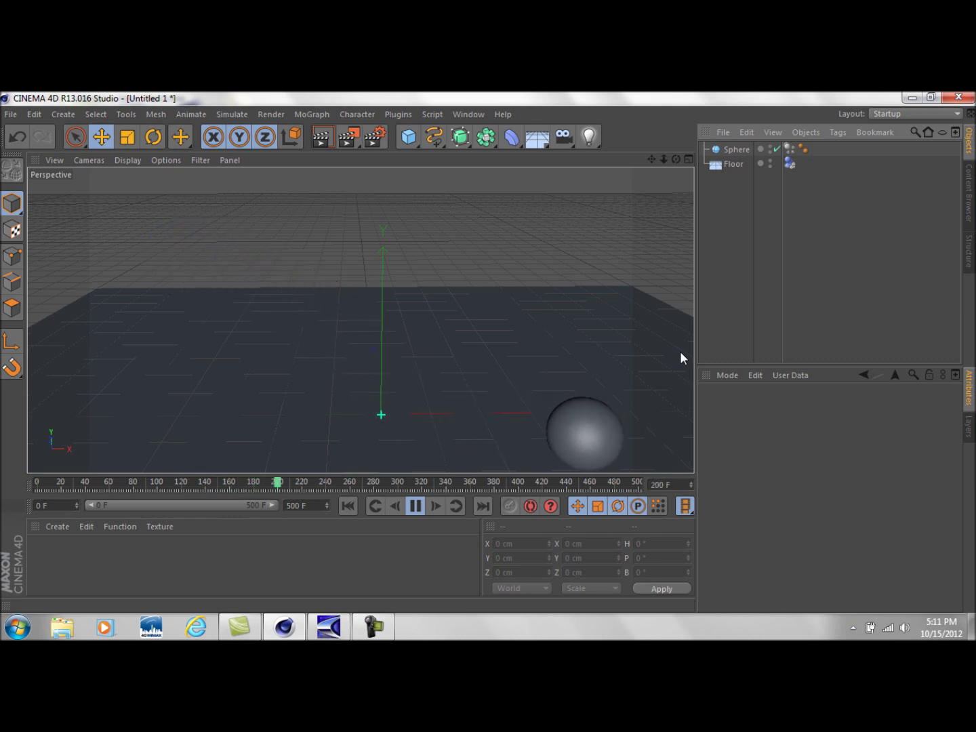
pyautogui.click(415, 505)
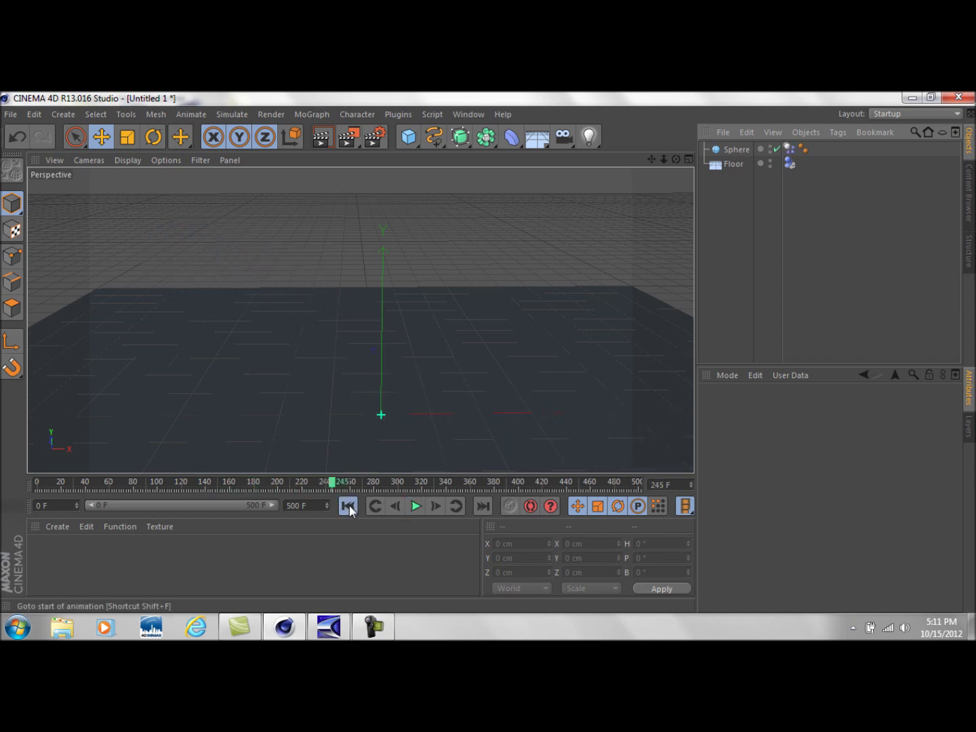
pyautogui.click(347, 505)
# Show the sphere's Dynamics Body settings and replay the simulation as it rolls away
pyautogui.click(741, 151)
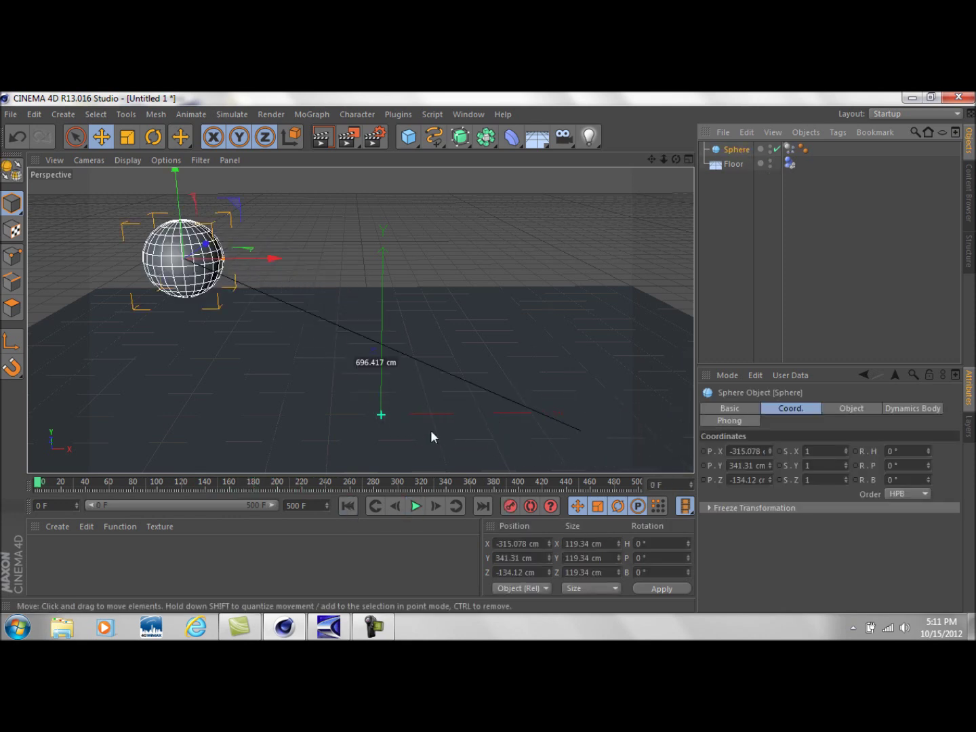
pyautogui.click(412, 509)
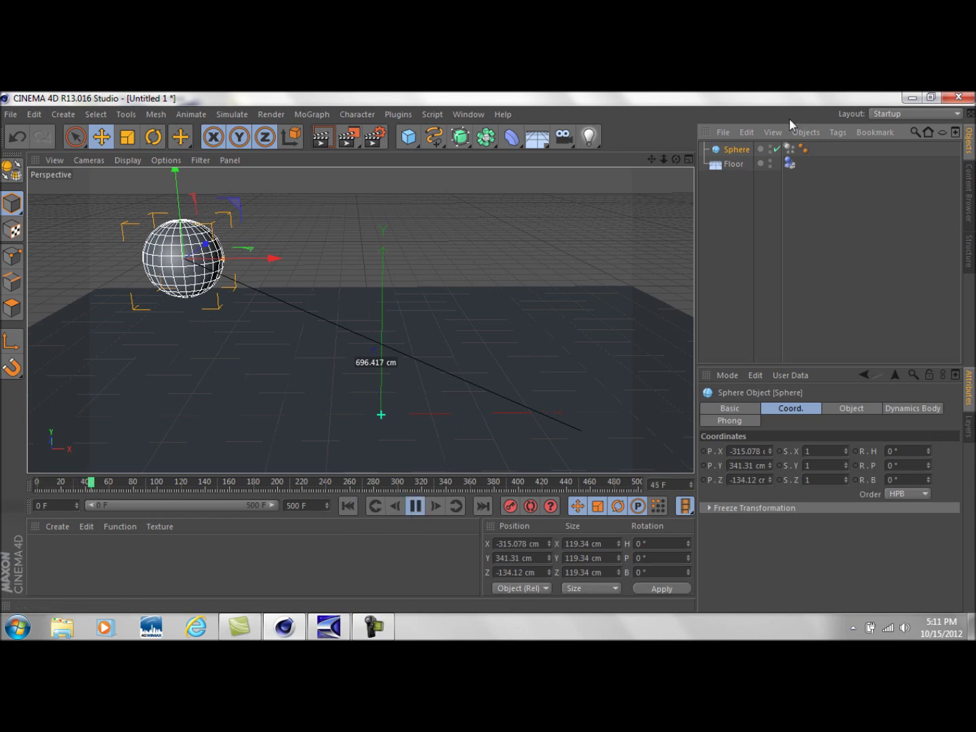
pyautogui.click(793, 149)
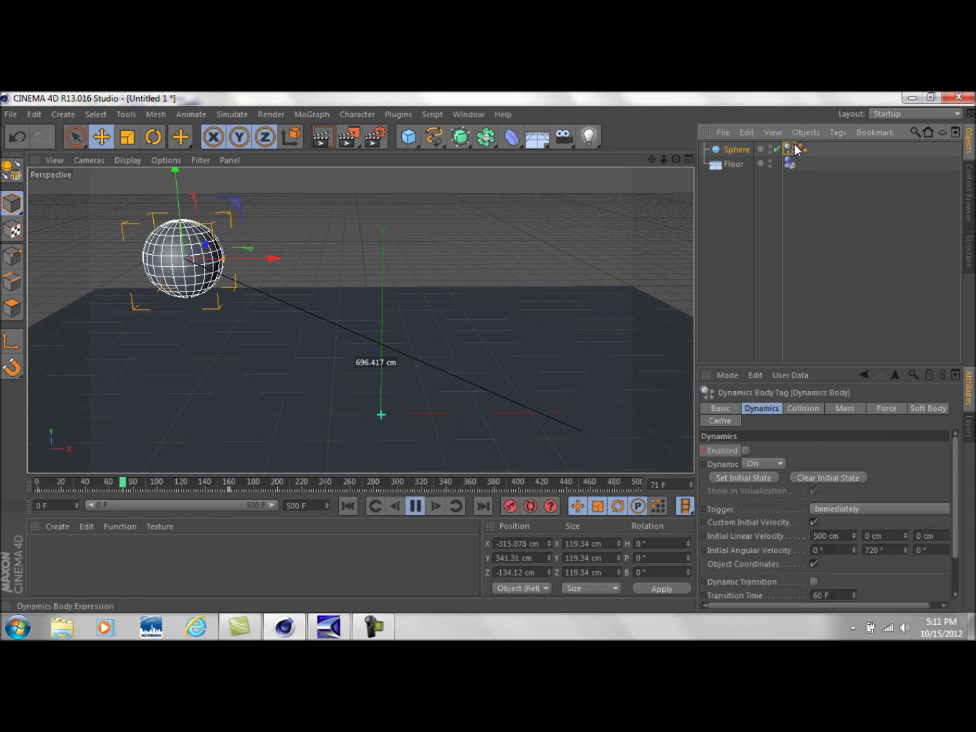
pyautogui.click(416, 506)
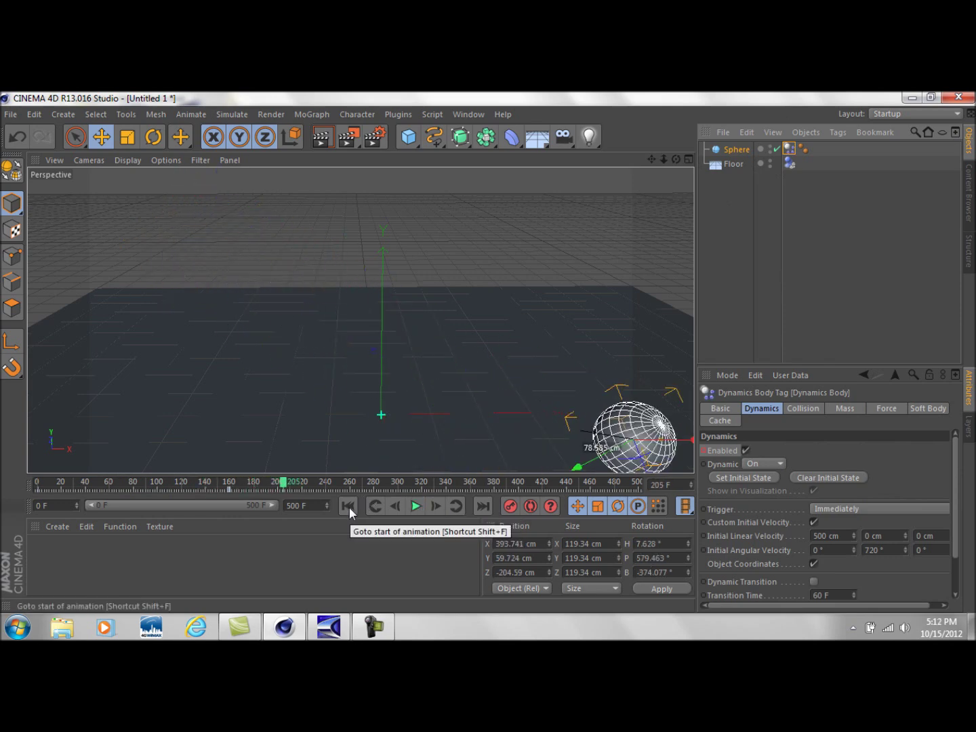
pyautogui.click(349, 507)
pyautogui.click(415, 506)
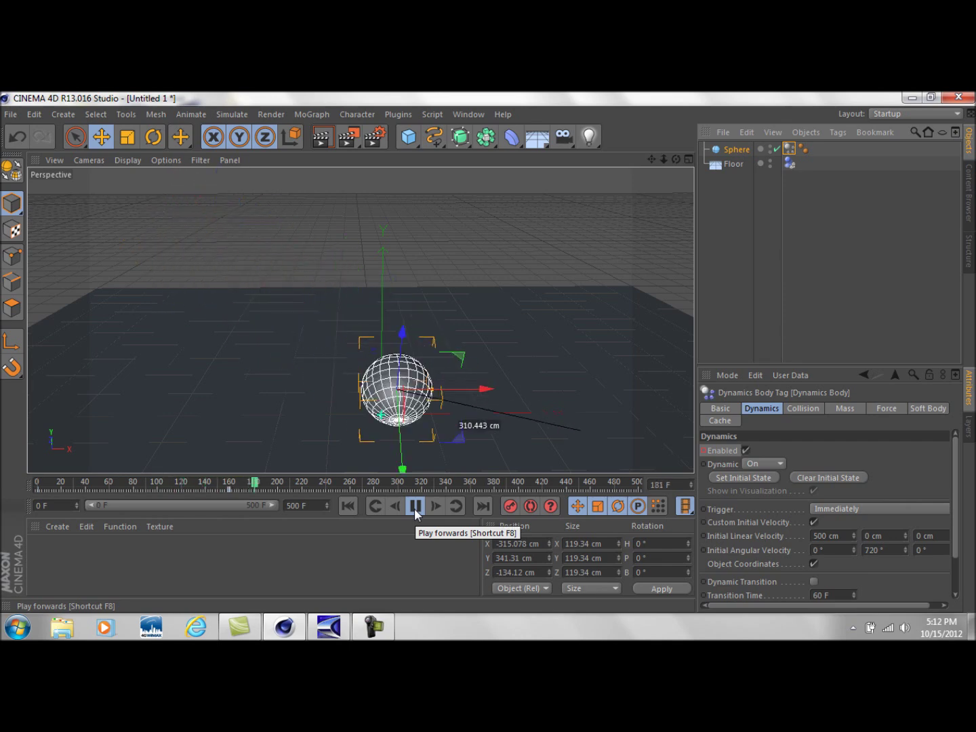
pyautogui.click(415, 506)
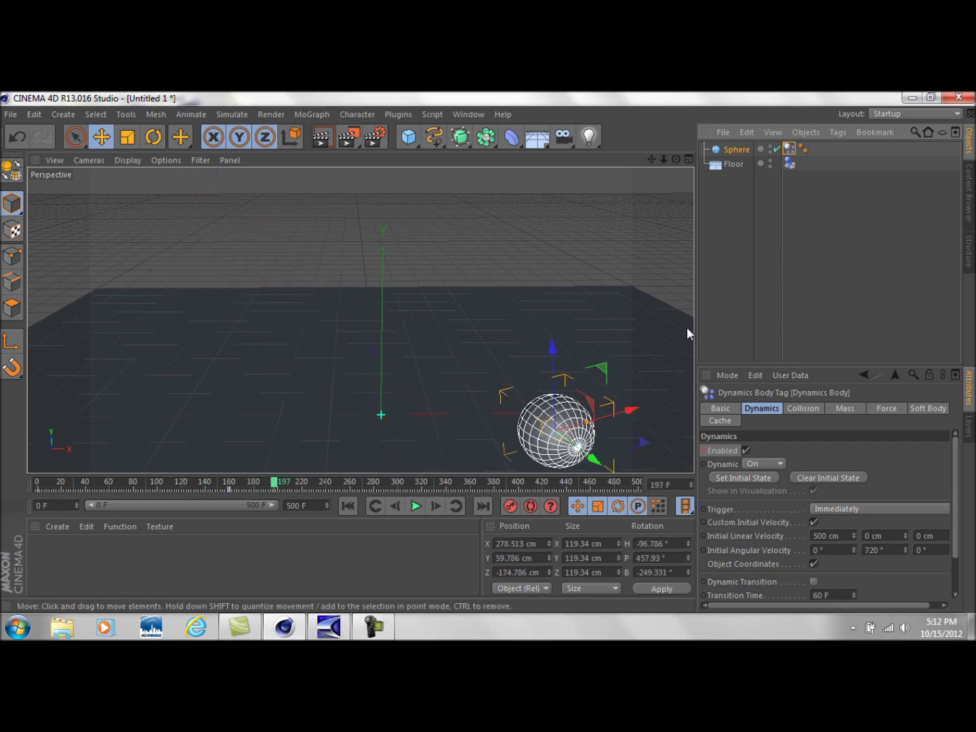
pyautogui.click(347, 506)
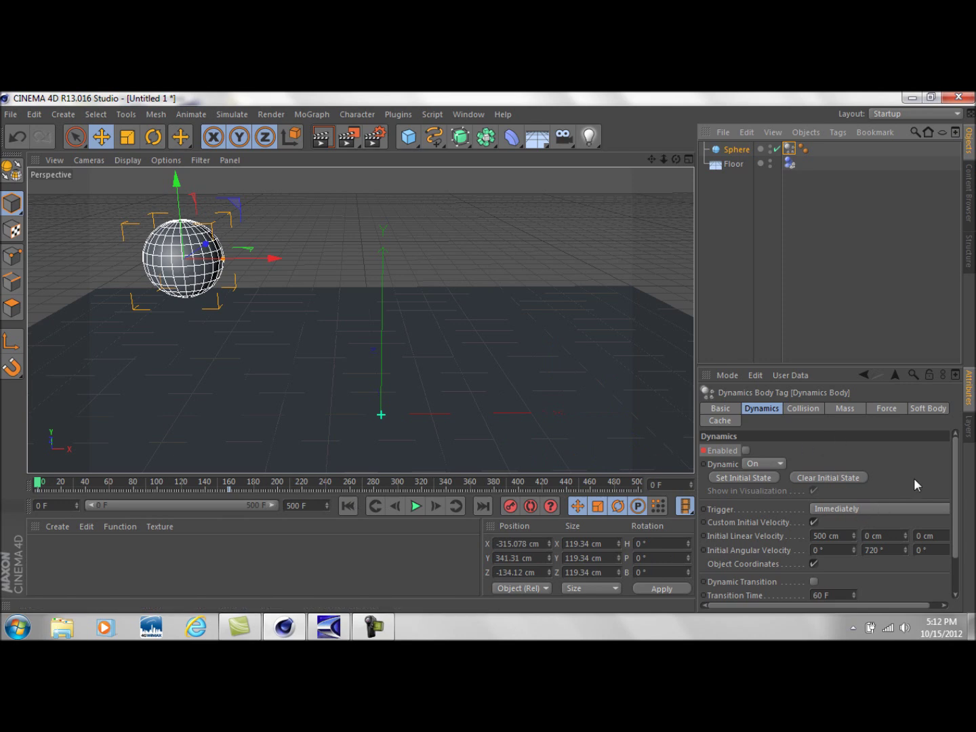
pyautogui.moveTo(954, 485); pyautogui.dragTo(966, 568)
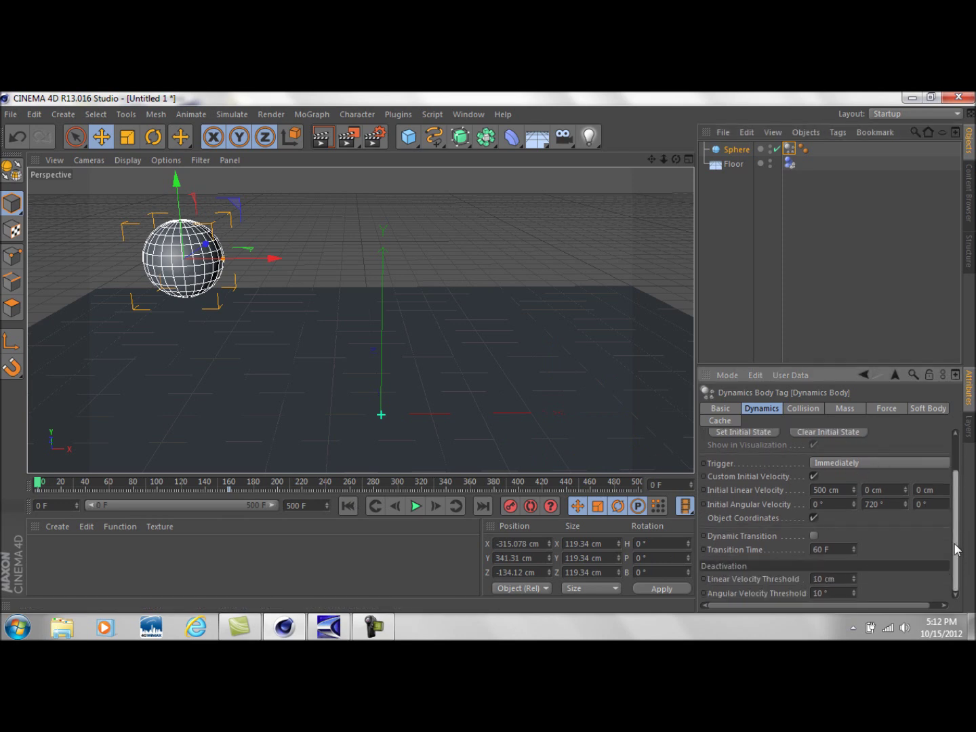
# Set the sphere's collision Bounce to 0% and Friction to 1000%
pyautogui.scroll(1, 932, 473)
pyautogui.click(805, 409)
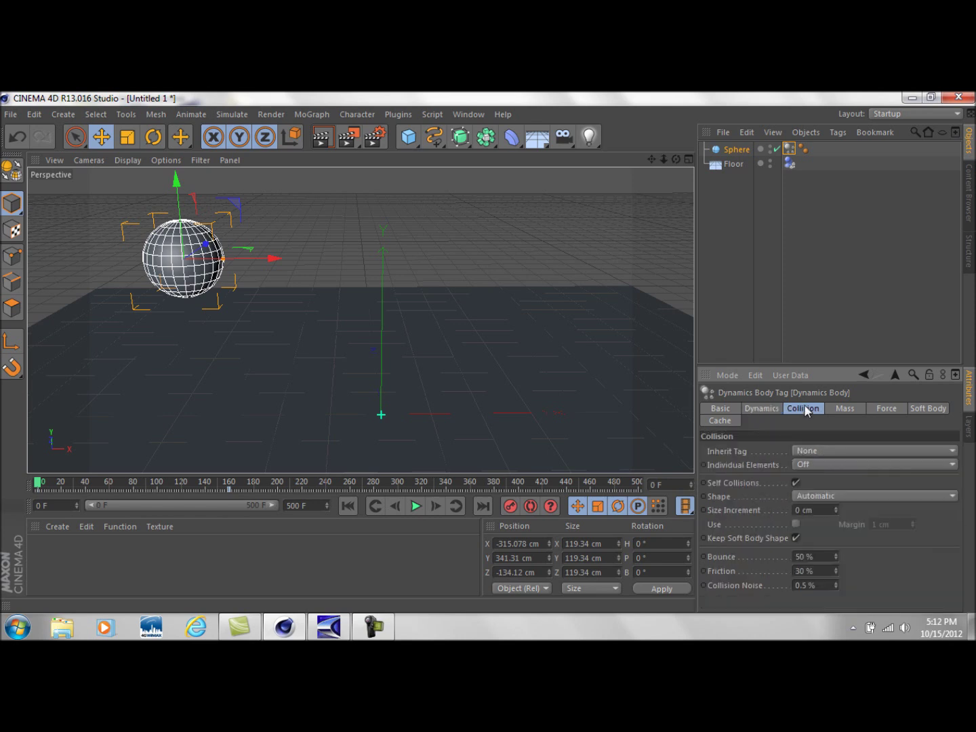
pyautogui.doubleClick(822, 559)
pyautogui.write('0')
pyautogui.press('Return')
pyautogui.doubleClick(824, 571)
# Replay the simulation several times to test the new collision behaviour
pyautogui.click(413, 509)
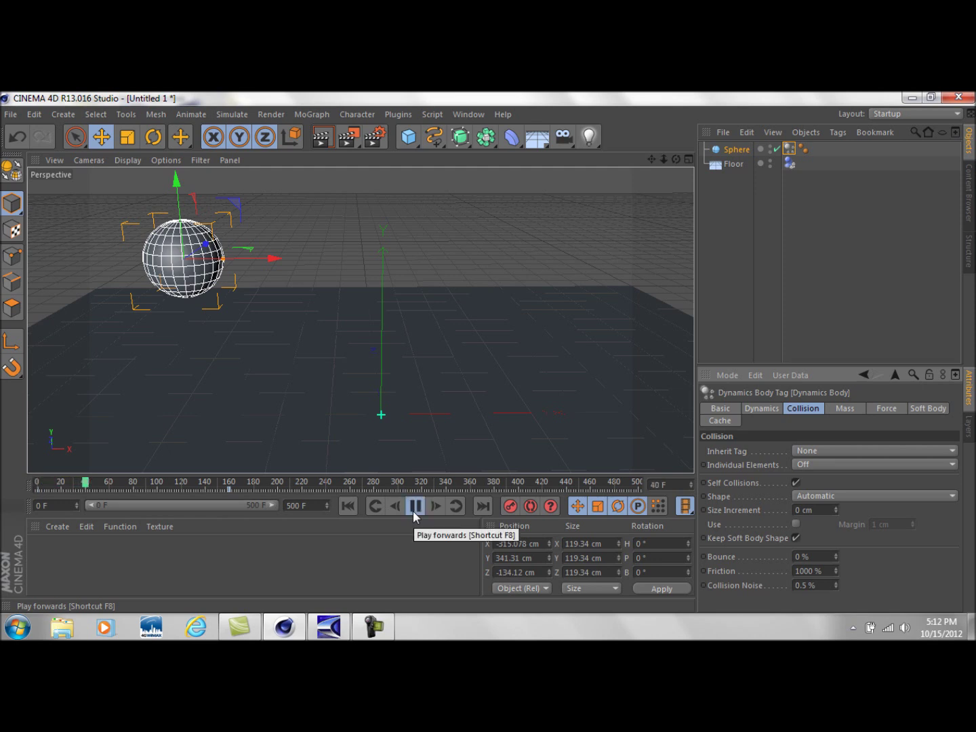
pyautogui.click(413, 508)
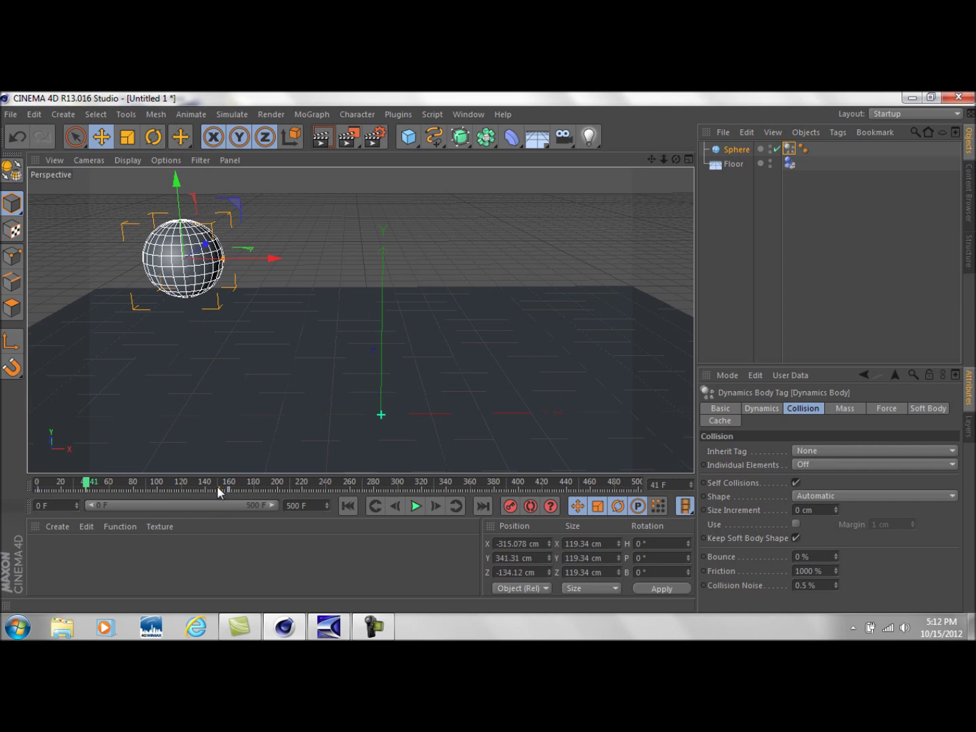
pyautogui.click(349, 507)
pyautogui.click(414, 508)
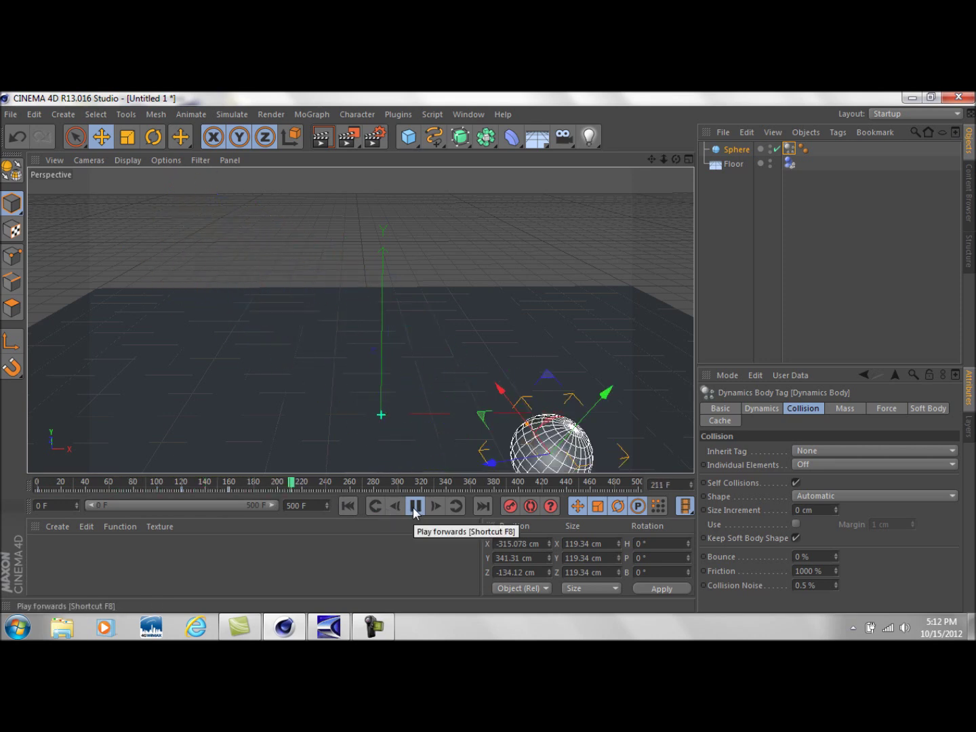
pyautogui.click(415, 507)
pyautogui.click(345, 509)
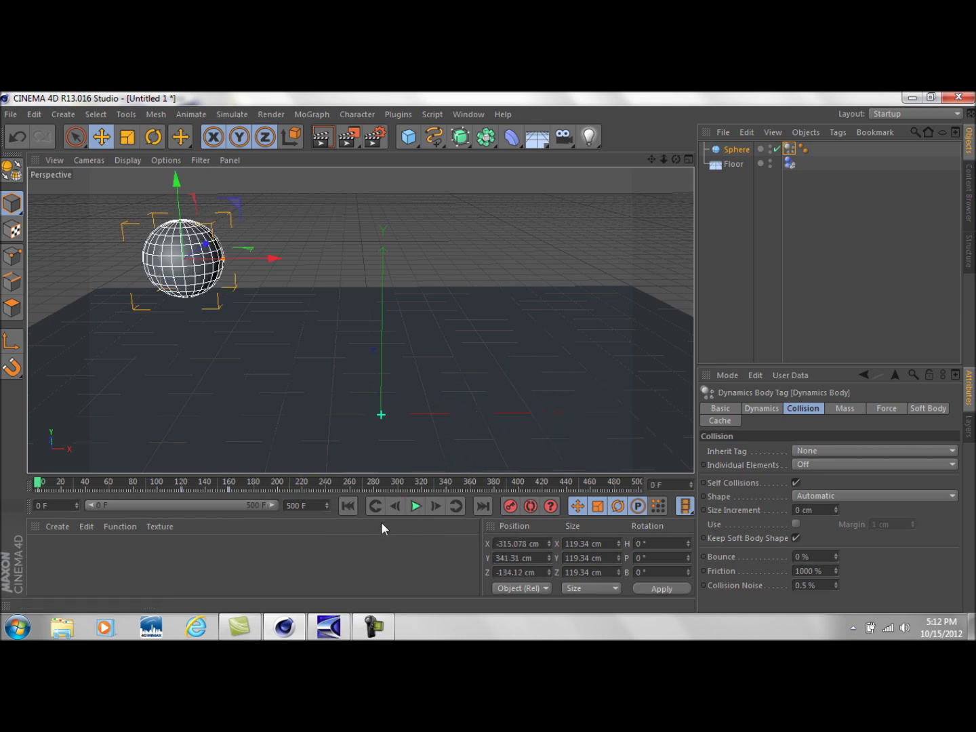
pyautogui.click(416, 507)
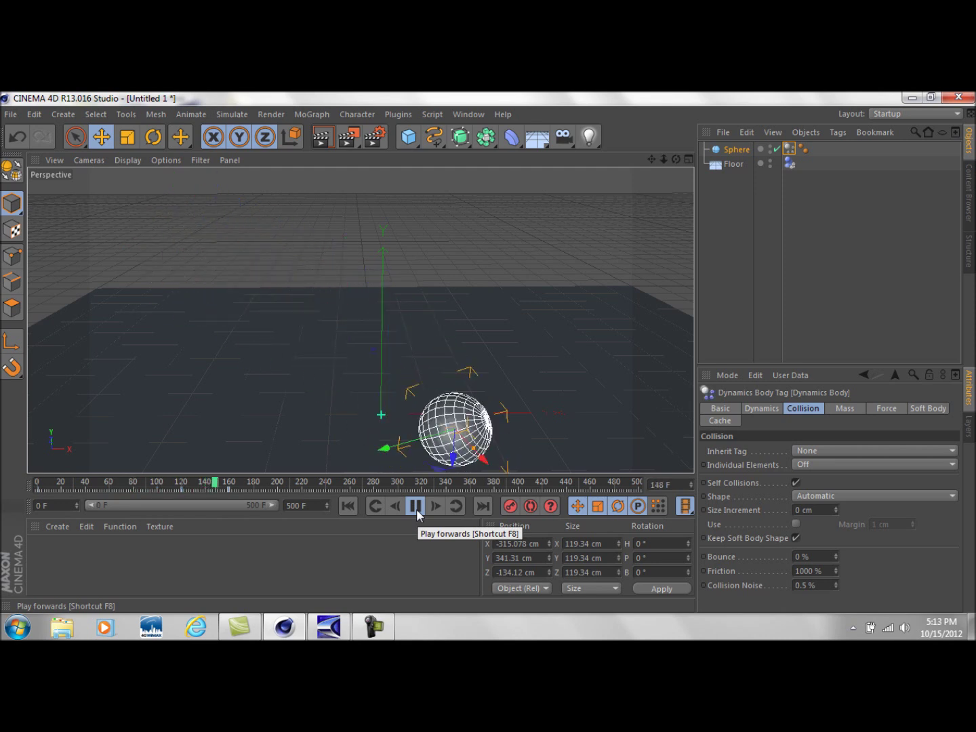
pyautogui.click(416, 507)
pyautogui.click(348, 506)
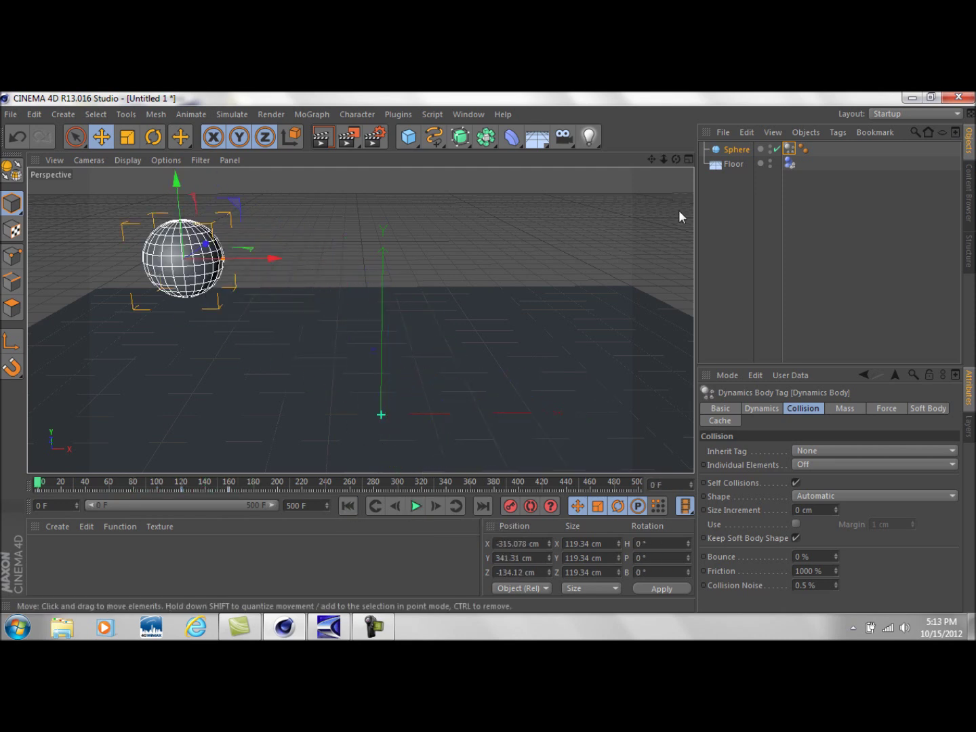
# Set the floor's collision bounce to 0% and its friction to 1000%
pyautogui.click(790, 164)
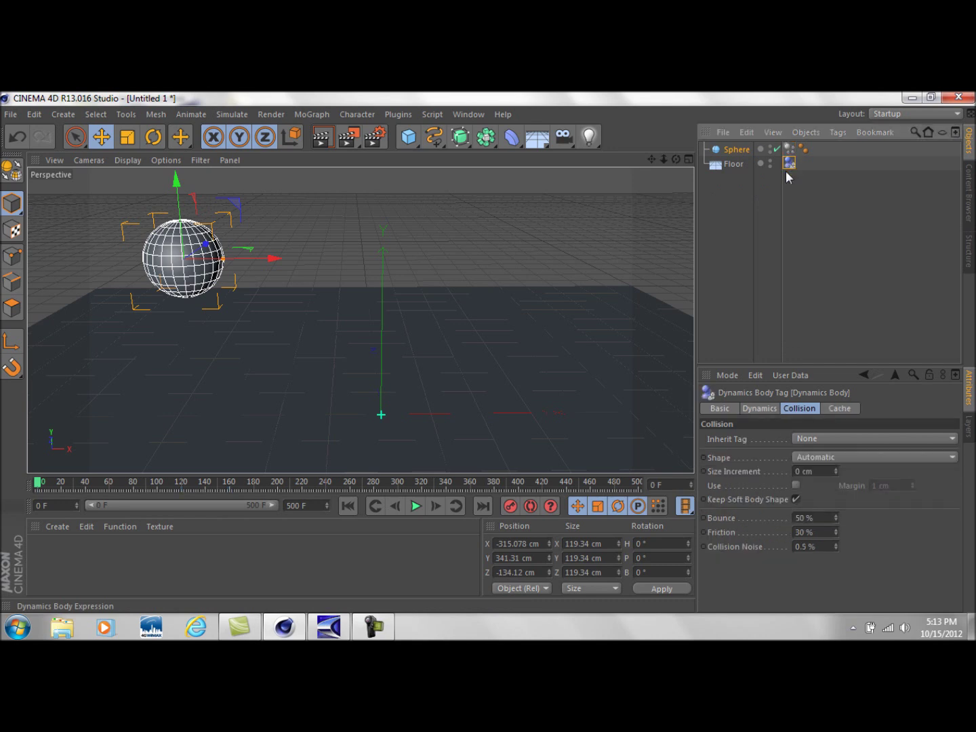
pyautogui.click(827, 518)
pyautogui.write('0')
pyautogui.press('Tab')
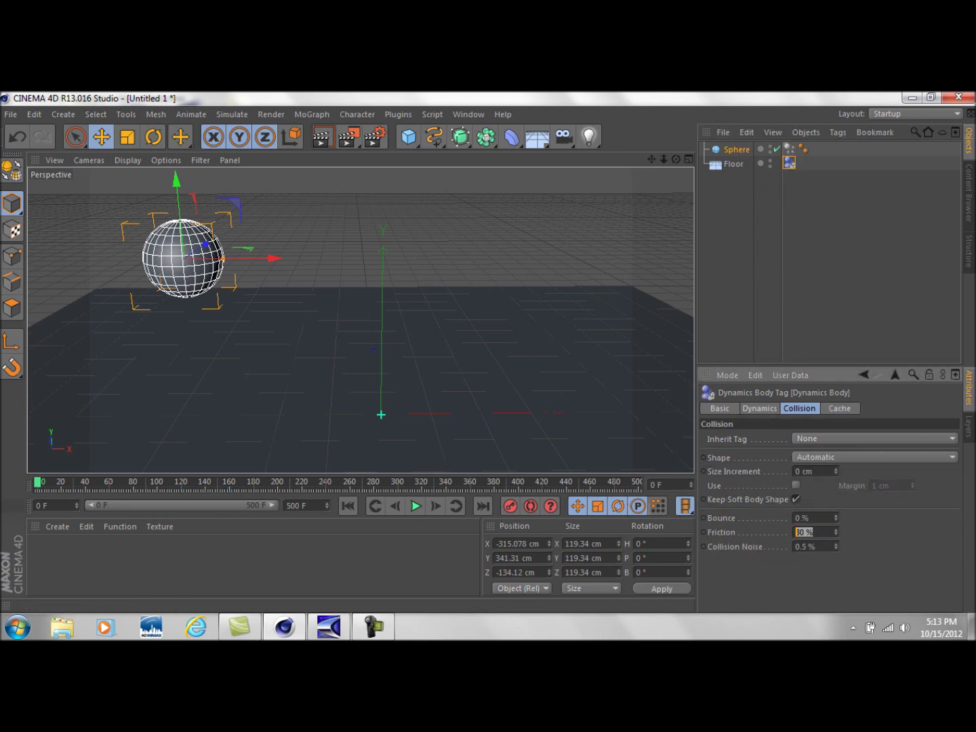
pyautogui.write('1')
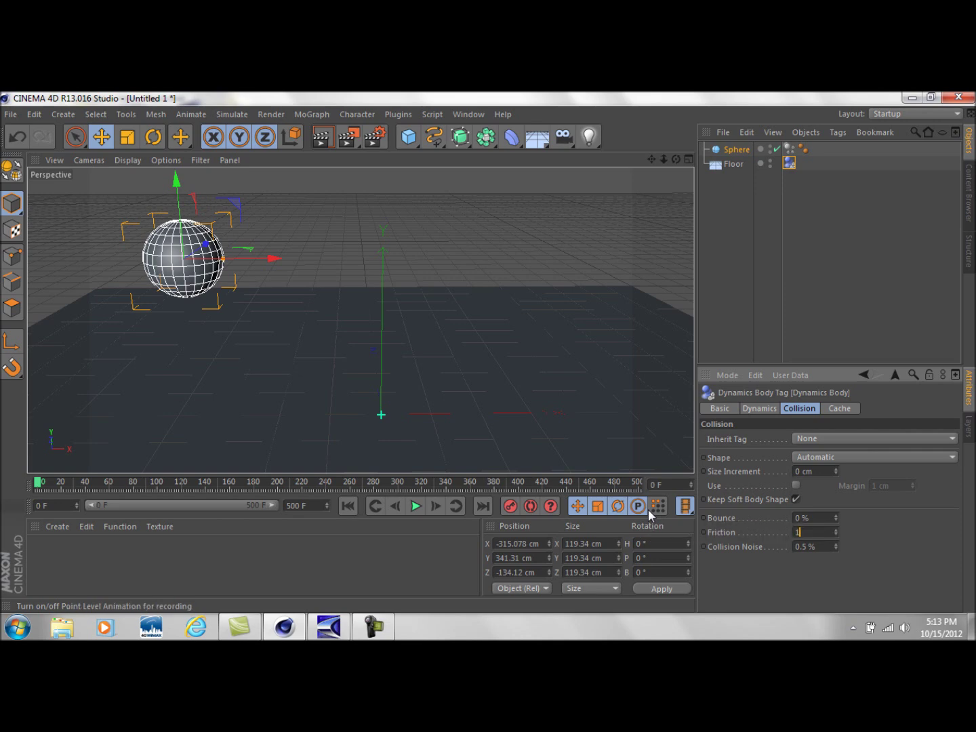
pyautogui.write('000')
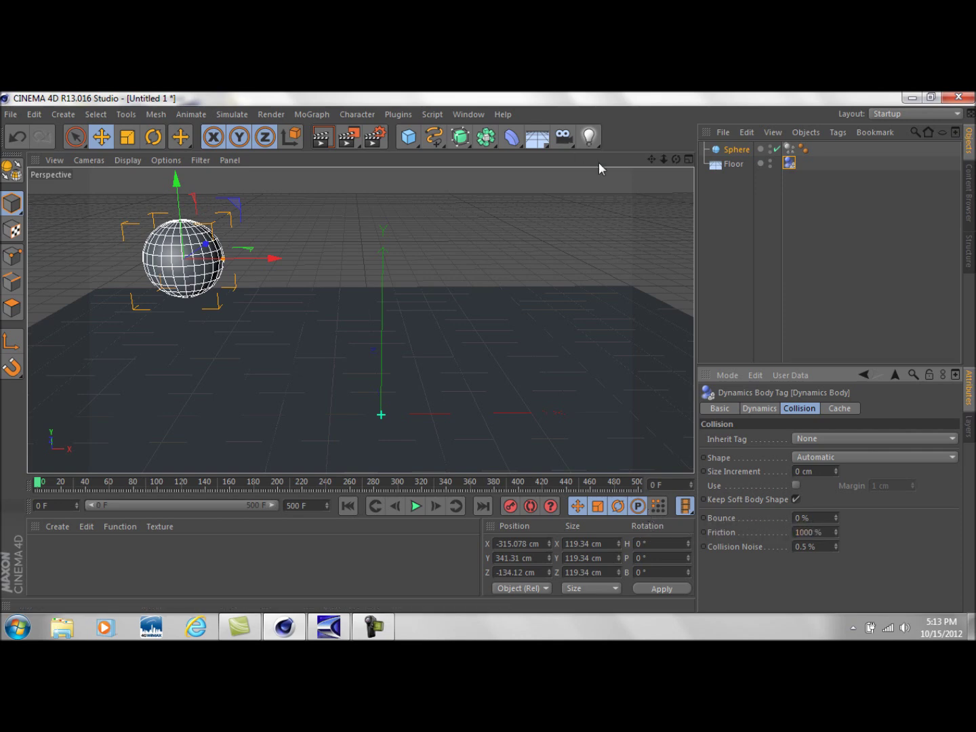
# Play the simulation to test the new floor settings, then rewind to frame 0
pyautogui.moveTo(651, 159); pyautogui.dragTo(601, 83)
pyautogui.click(415, 508)
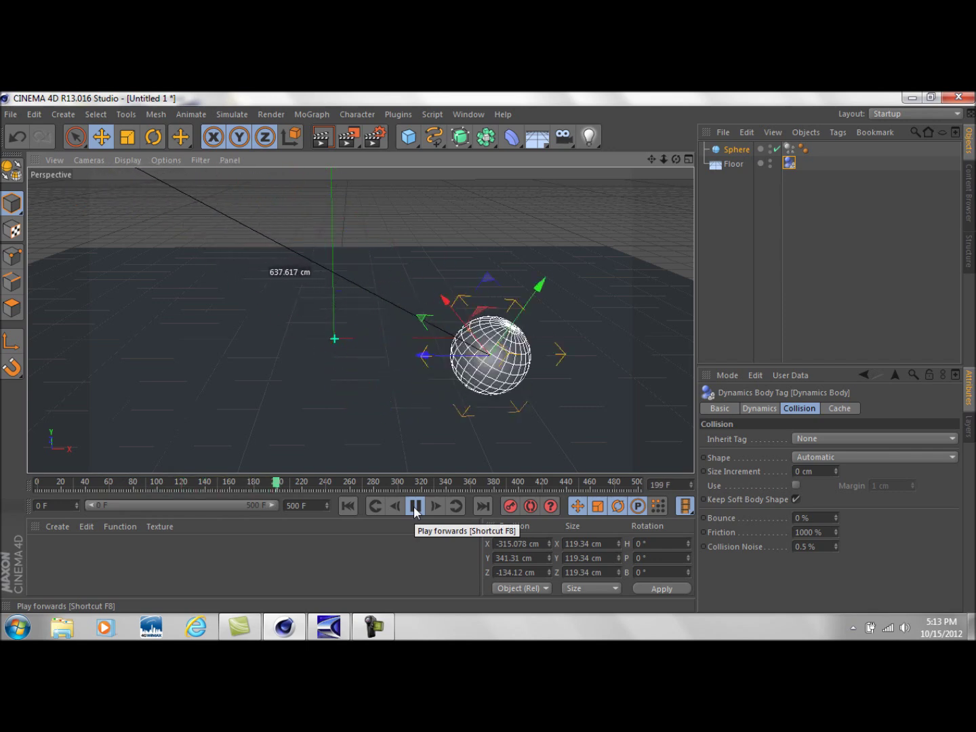
pyautogui.click(415, 505)
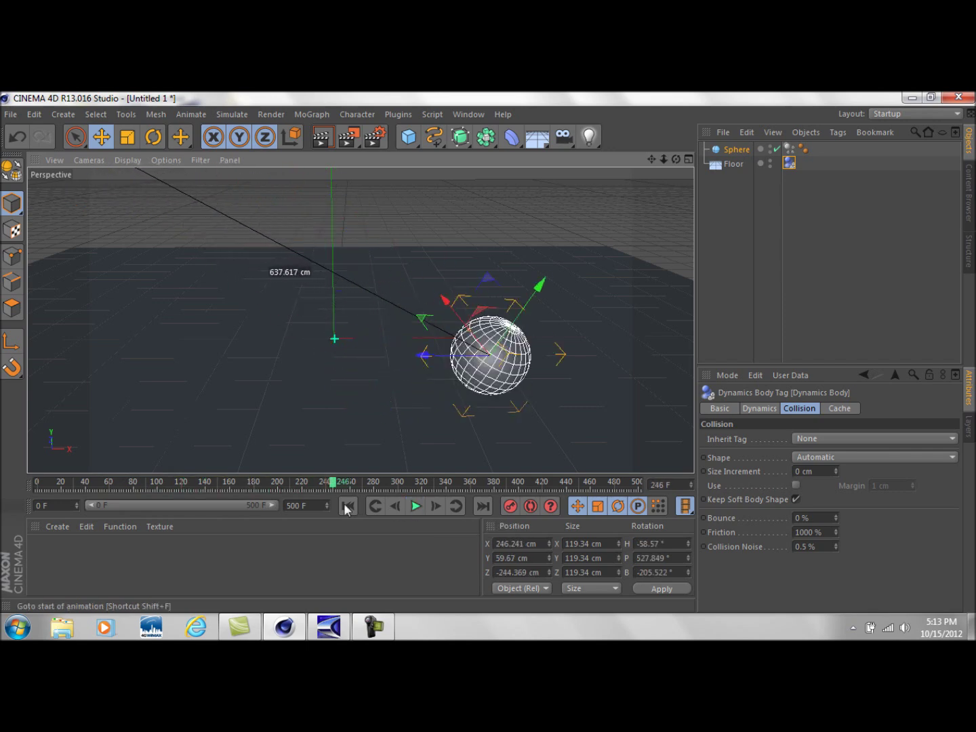
pyautogui.click(347, 506)
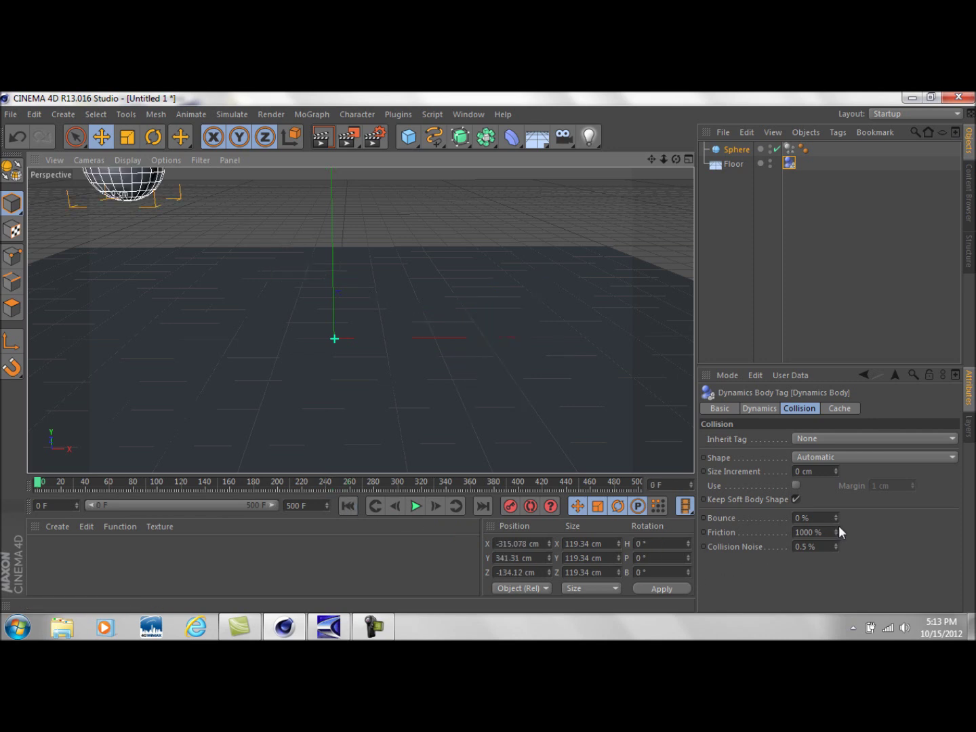
# Change the floor's collision friction to 0%
pyautogui.doubleClick(814, 533)
pyautogui.write('0')
pyautogui.press('Return')
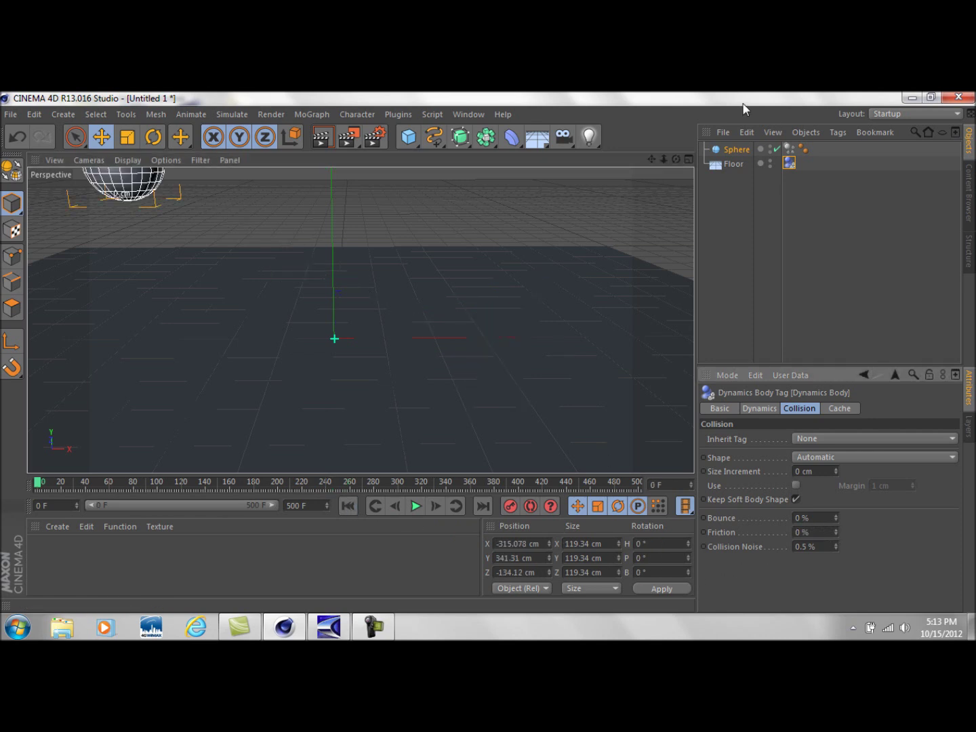
# Give the sphere's Dynamics Body collision 500% bounce and 20% friction
pyautogui.click(790, 149)
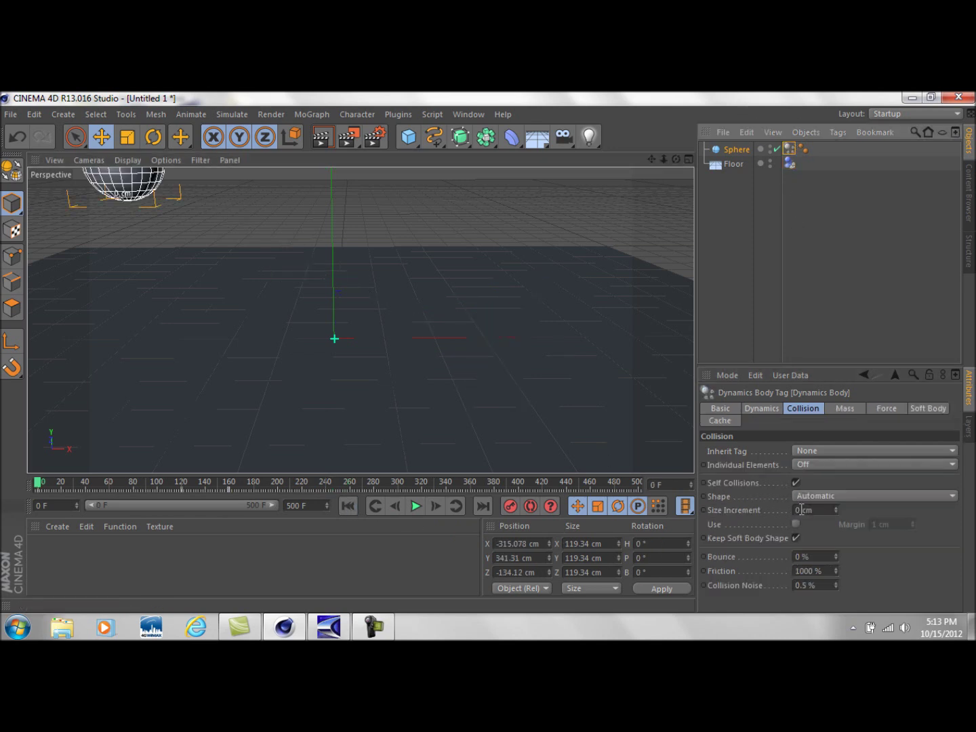
pyautogui.doubleClick(821, 555)
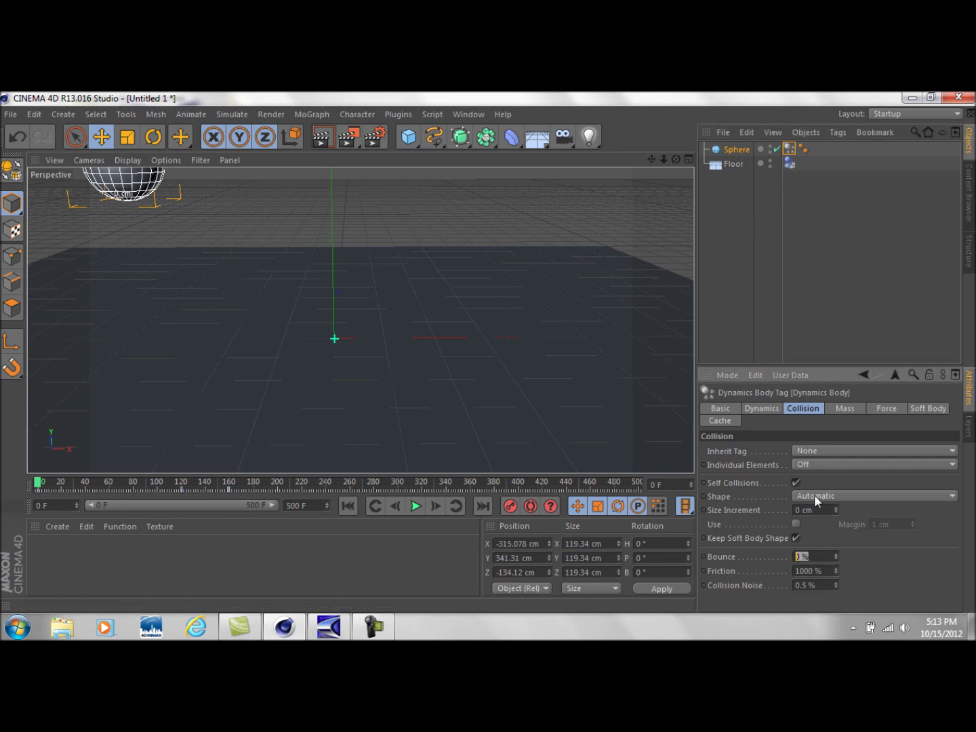
pyautogui.write('500')
pyautogui.doubleClick(824, 572)
pyautogui.write('20')
pyautogui.press('Return')
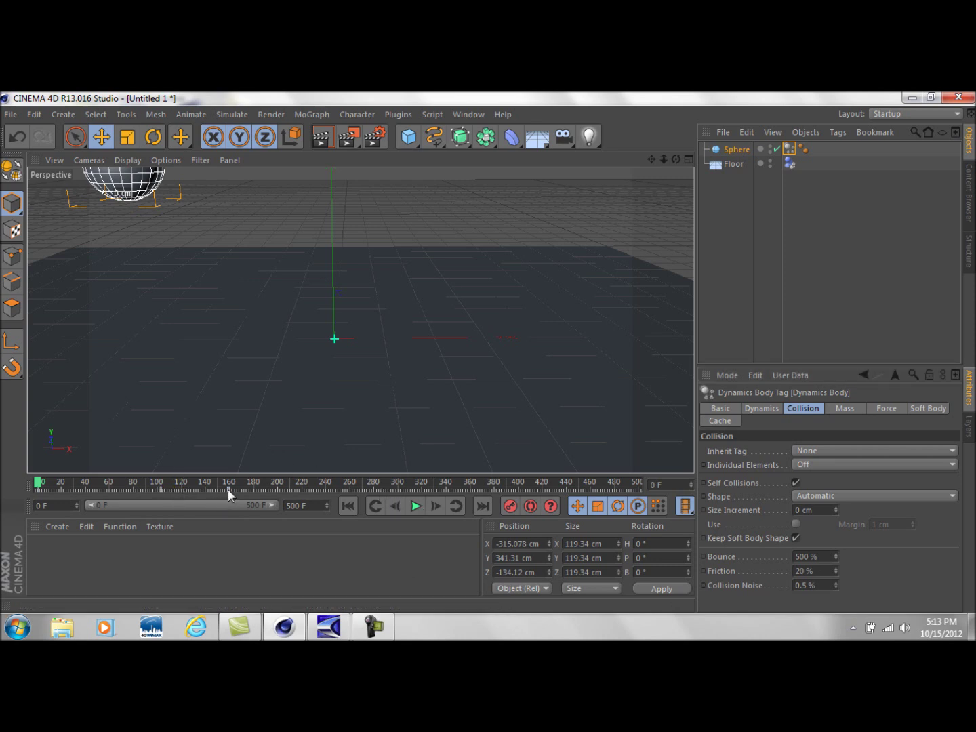
pyautogui.click(761, 409)
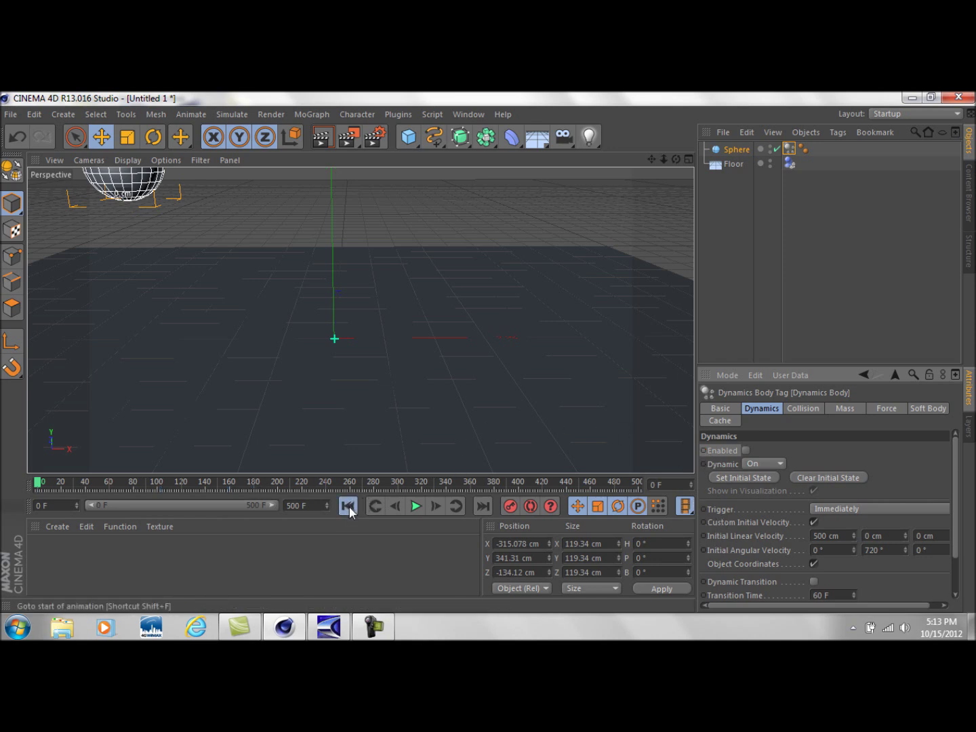
# Play and rewind the simulation twice, re-enabling dynamics on the sphere in between
pyautogui.click(420, 509)
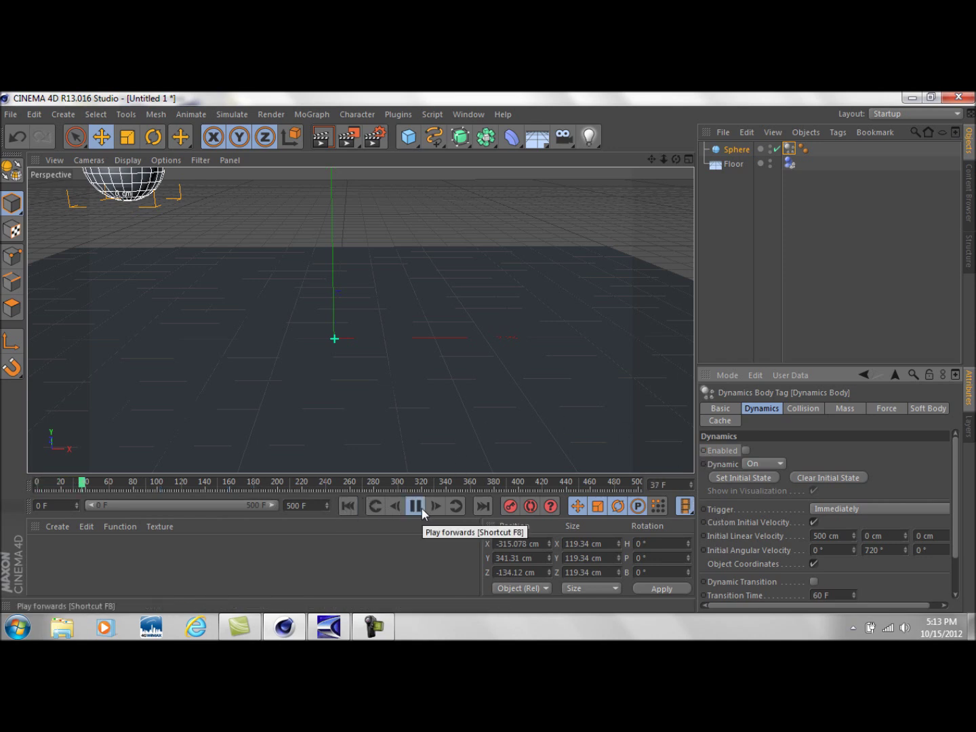
pyautogui.click(415, 506)
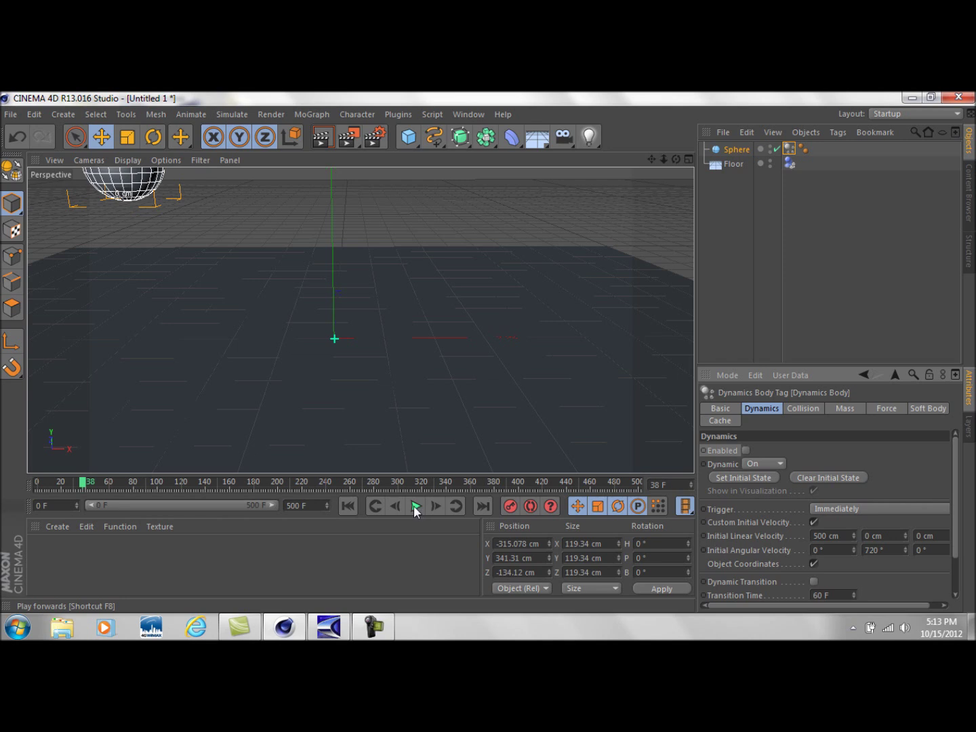
pyautogui.click(348, 505)
pyautogui.click(745, 450)
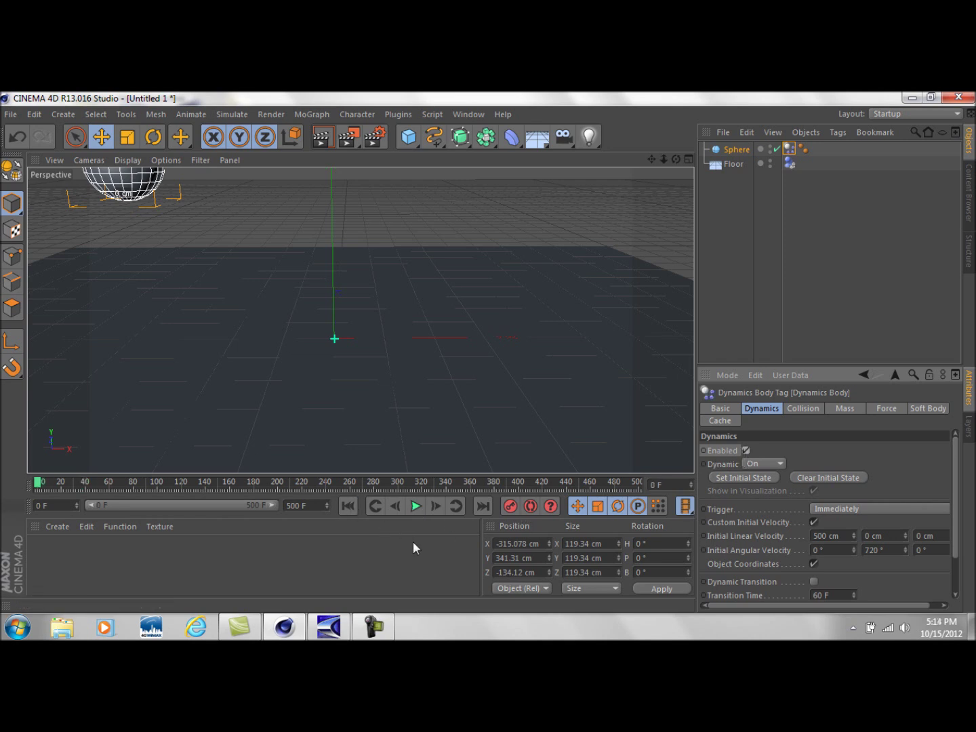
pyautogui.click(412, 508)
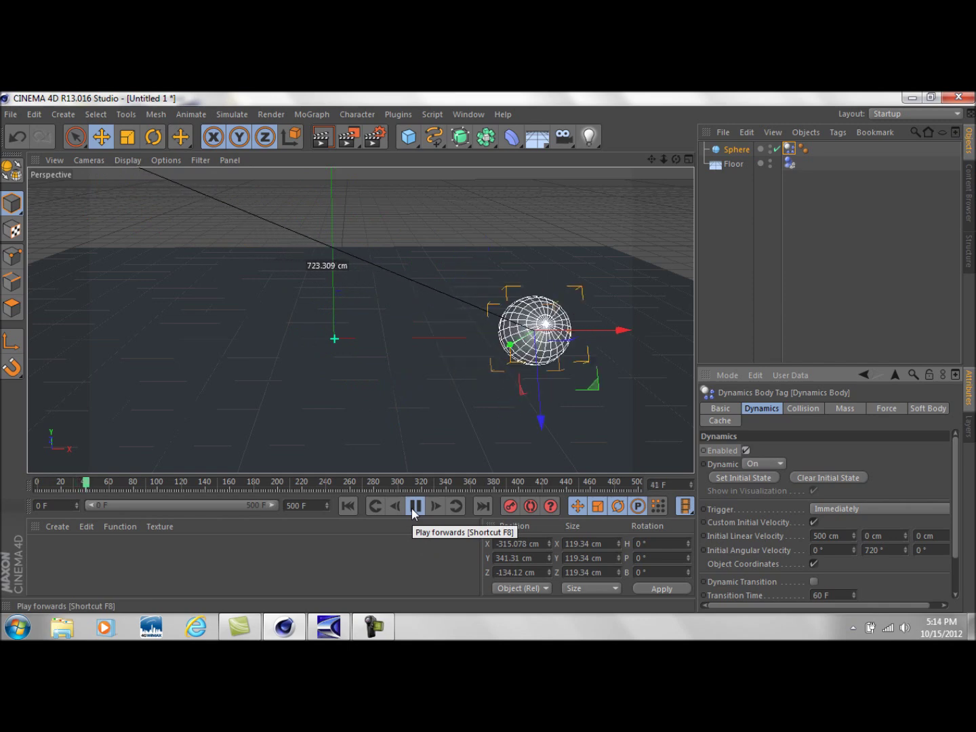
pyautogui.click(411, 508)
pyautogui.click(347, 506)
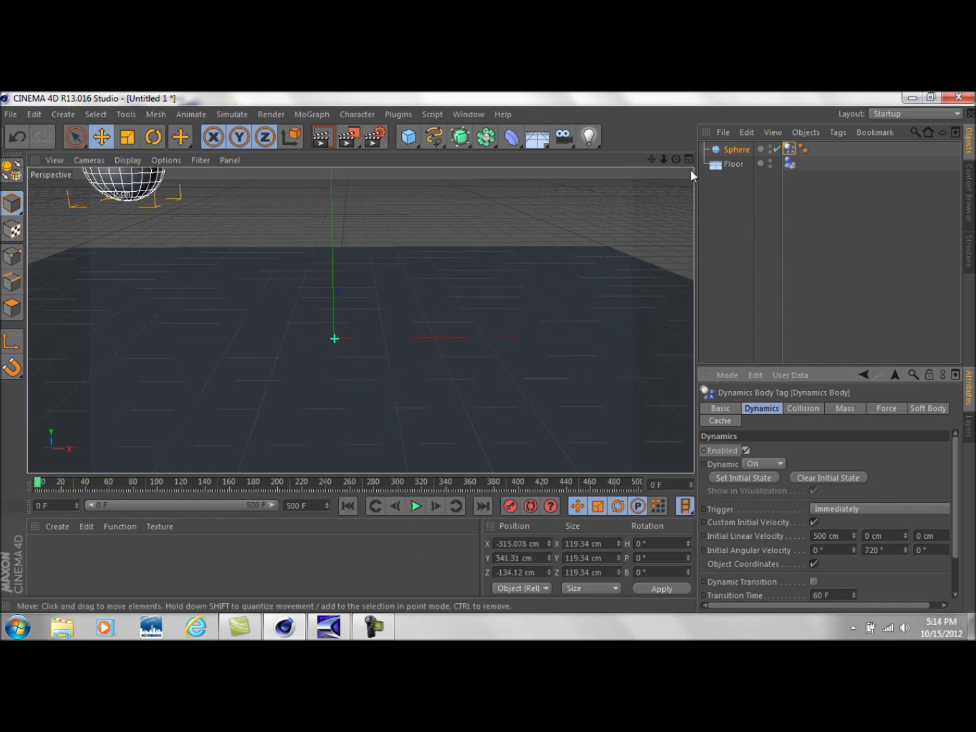
# Play the simulation in stages from new angles as the sphere speeds off the floor, then rewind
pyautogui.moveTo(650, 159); pyautogui.dragTo(427, 361)
pyautogui.click(415, 507)
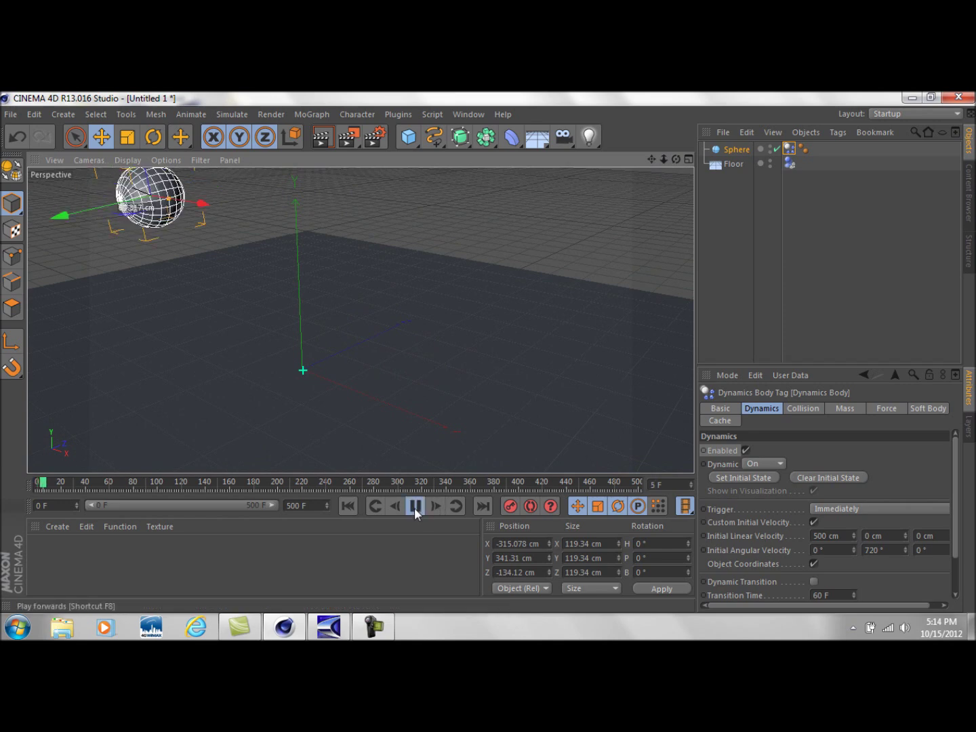
pyautogui.click(414, 507)
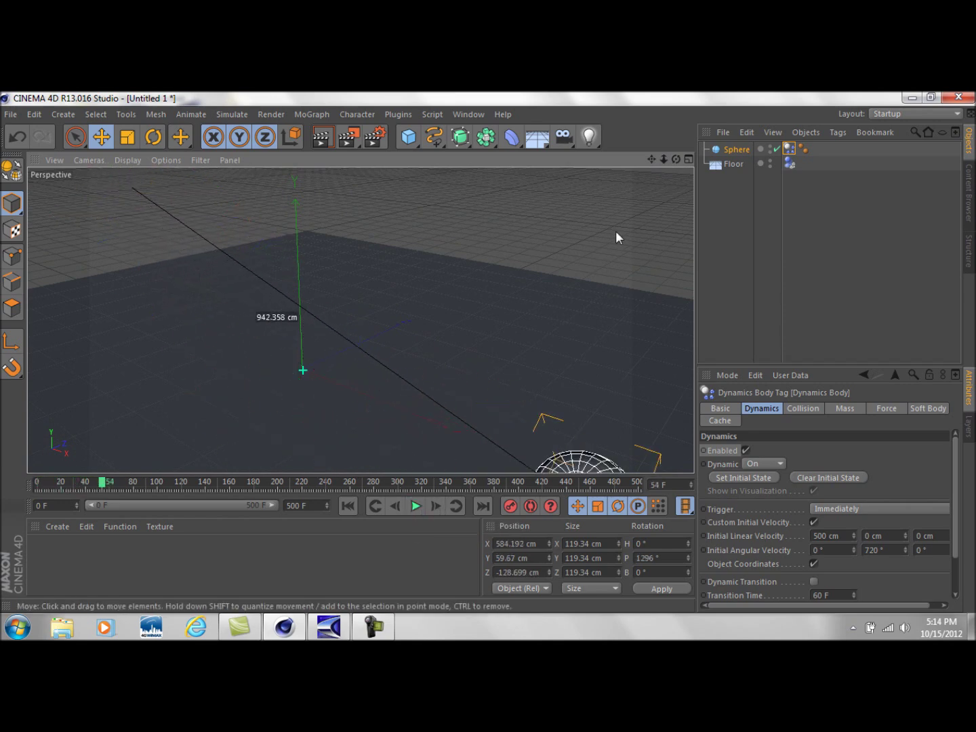
pyautogui.moveTo(651, 159); pyautogui.dragTo(589, 80)
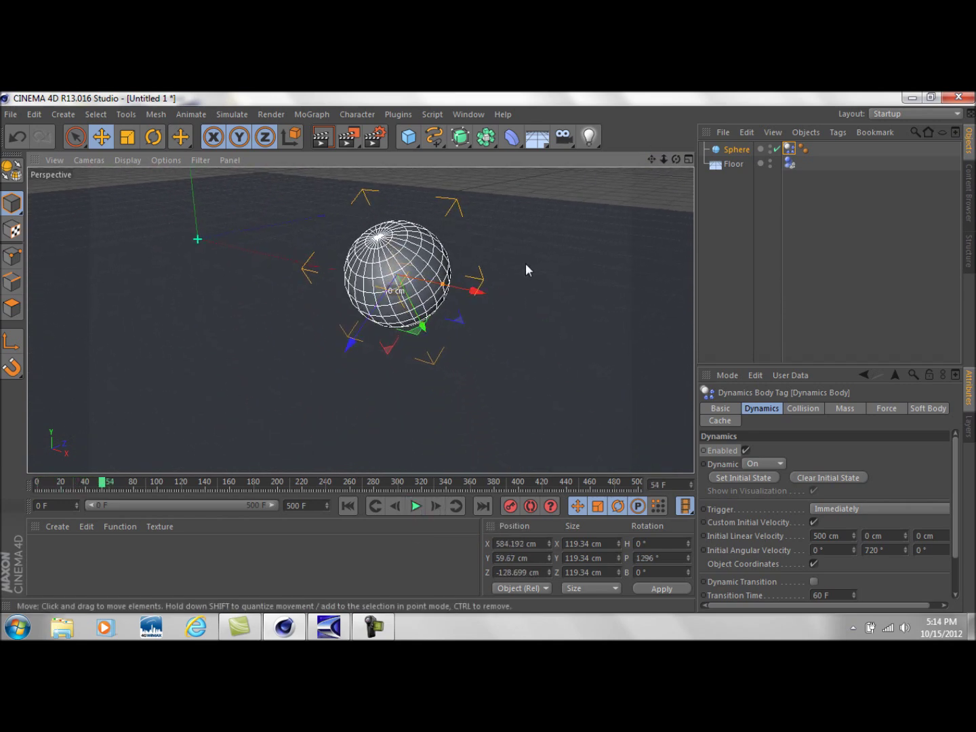
pyautogui.click(415, 505)
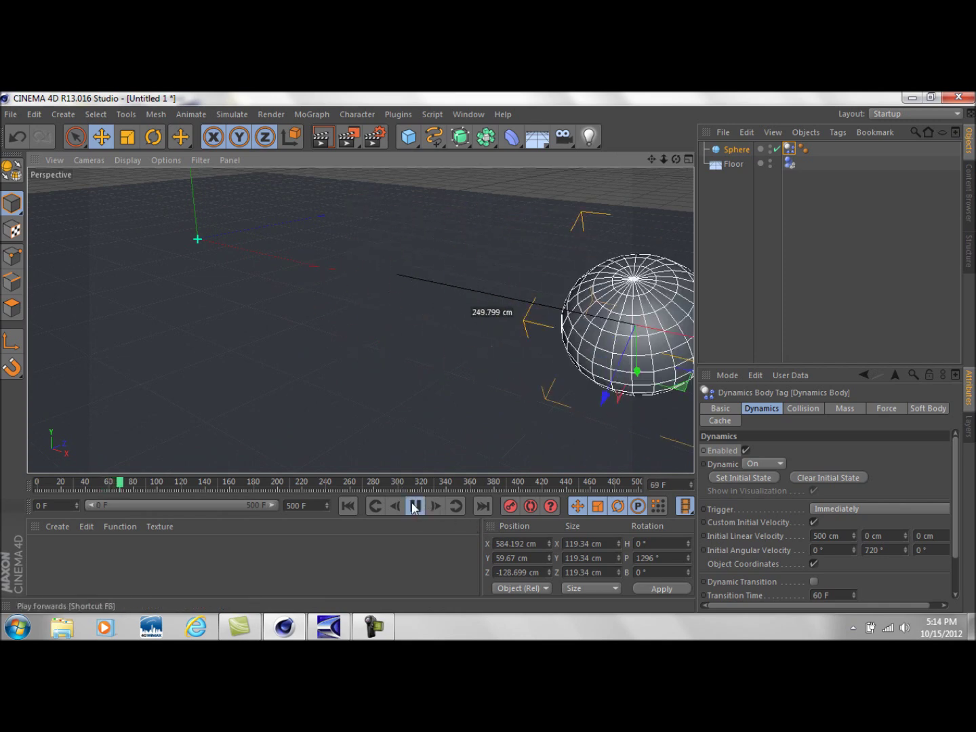
pyautogui.click(416, 505)
pyautogui.keyDown('alt'); pyautogui.moveTo(682, 181); pyautogui.dragTo(446, 448, button='right'); pyautogui.keyUp('alt')
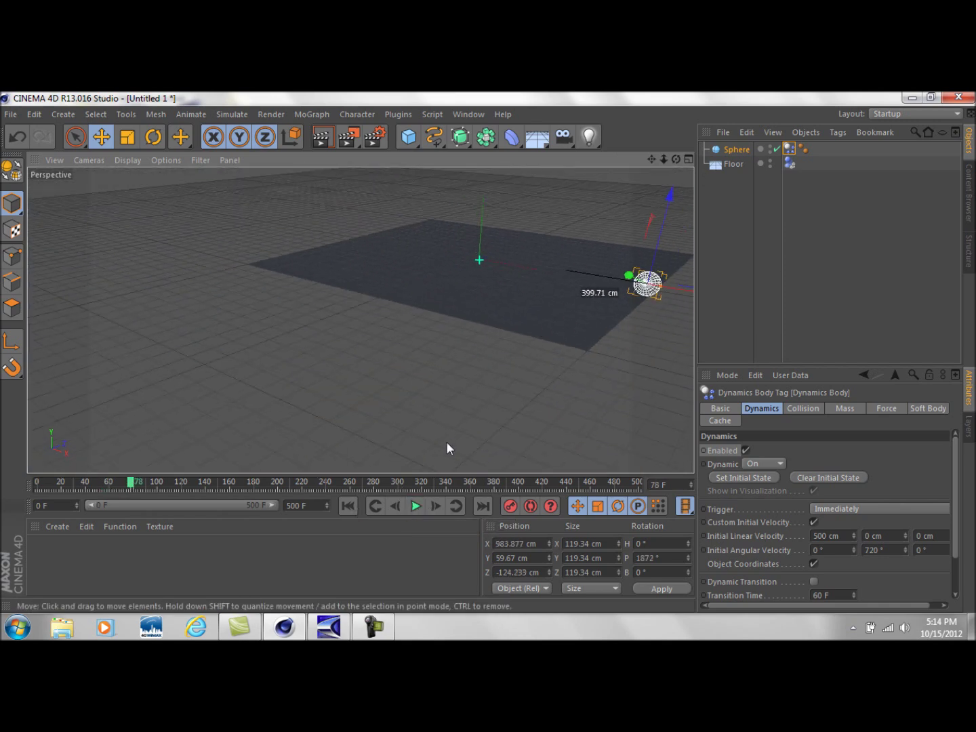
pyautogui.click(412, 510)
pyautogui.click(412, 509)
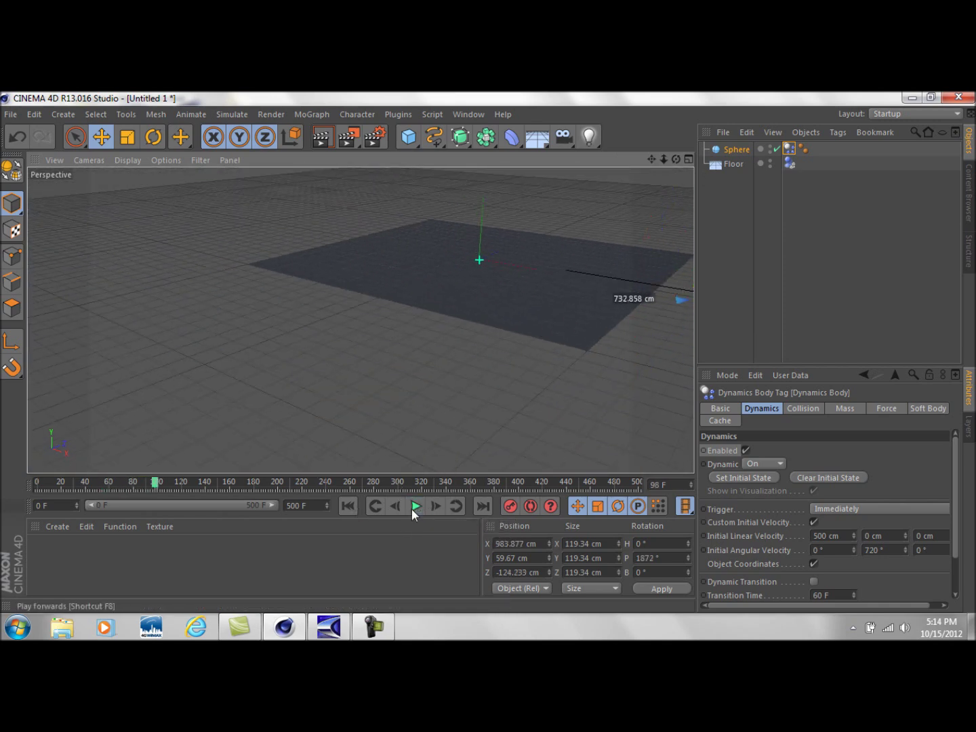
pyautogui.click(347, 505)
pyautogui.keyDown('alt'); pyautogui.moveTo(445, 246); pyautogui.dragTo(733, 228, button='right'); pyautogui.keyUp('alt')
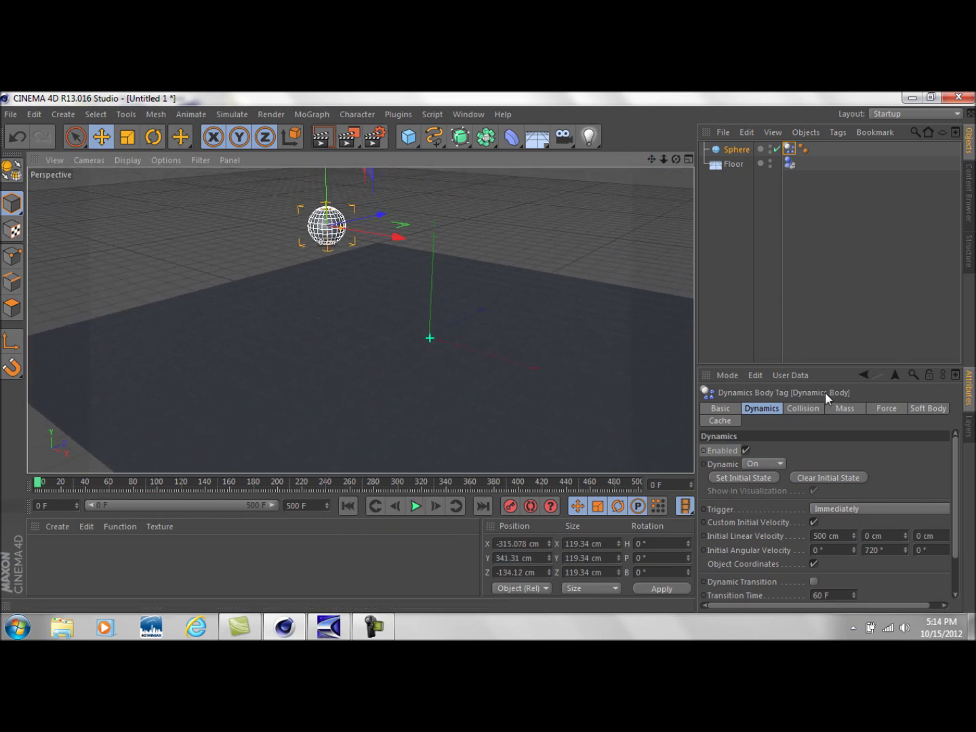
pyautogui.click(803, 408)
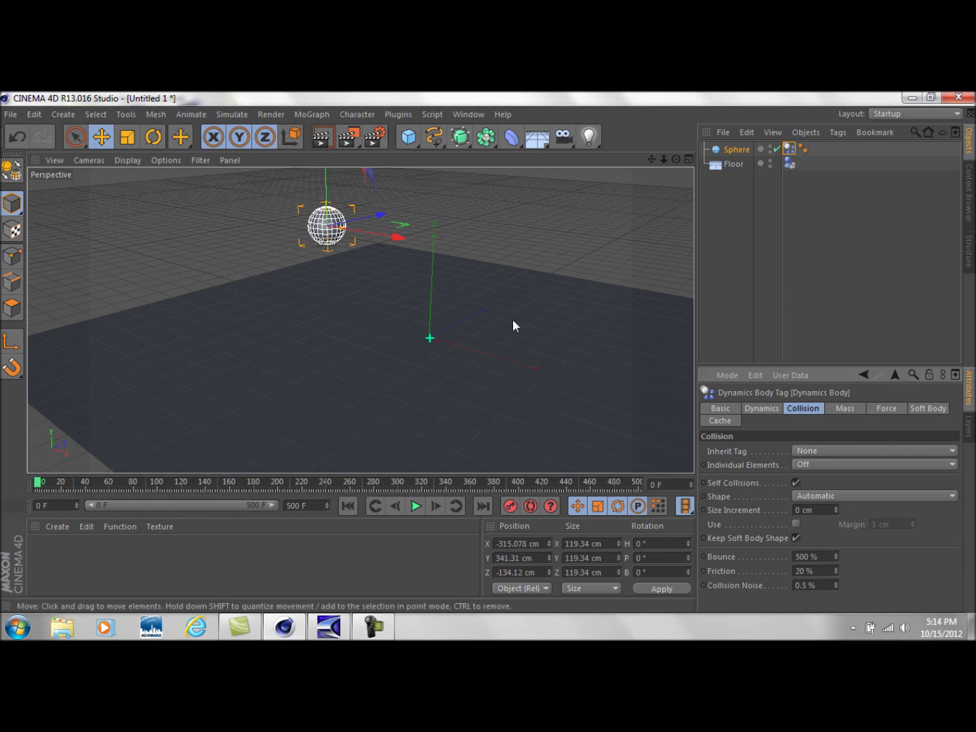
pyautogui.scroll(4, 252, 244)
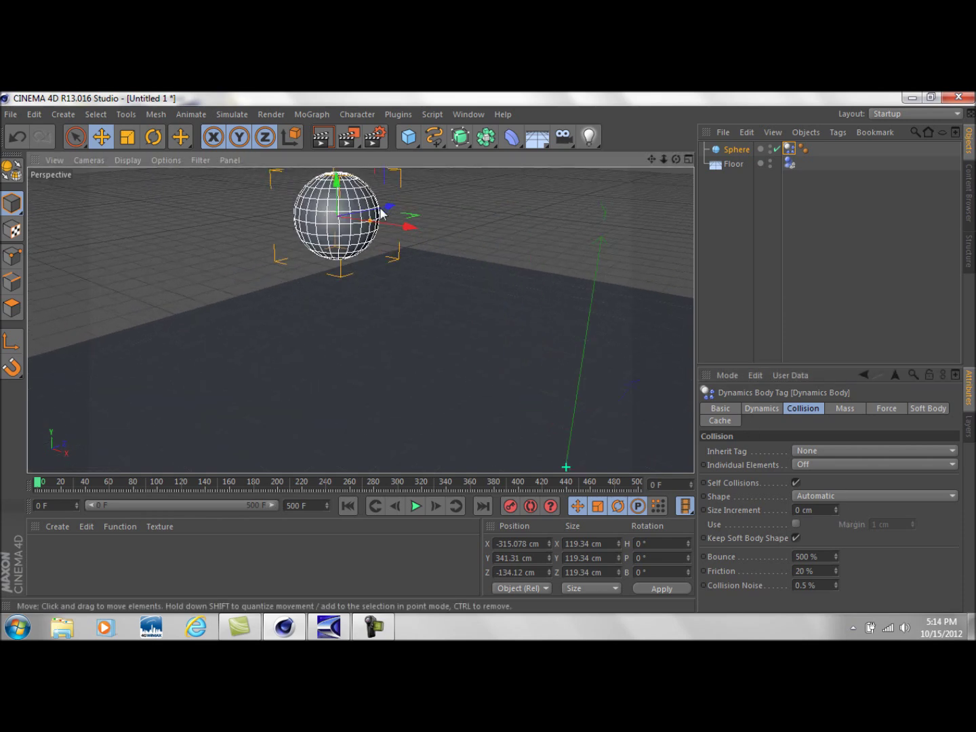
pyautogui.scroll(3, 381, 214)
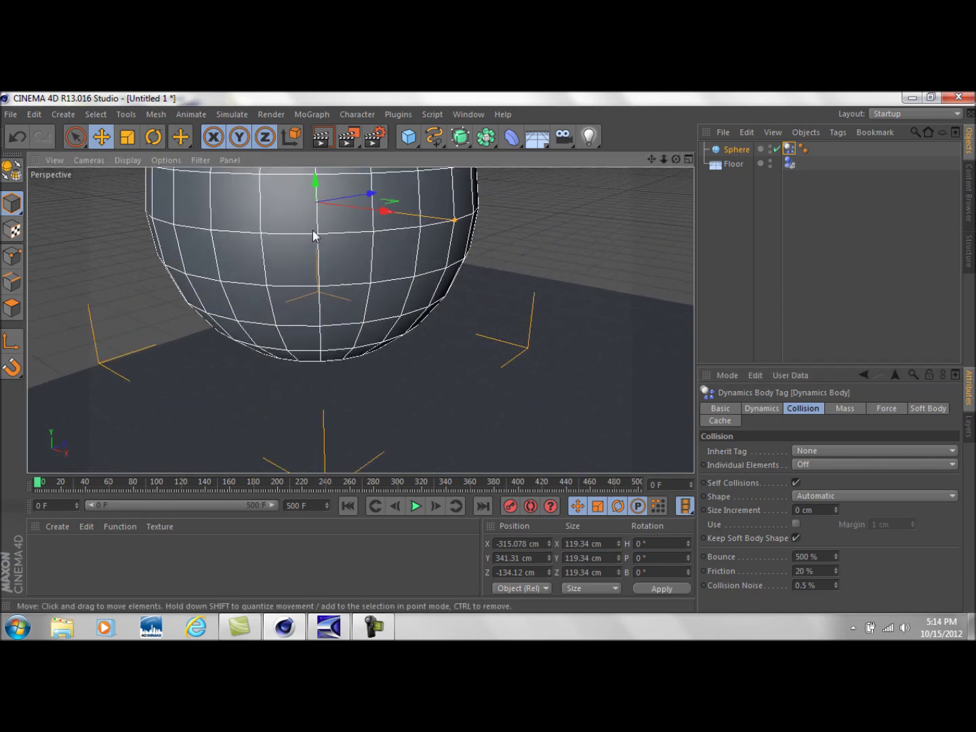
pyautogui.moveTo(652, 159); pyautogui.dragTo(429, 285)
pyautogui.scroll(-3, 429, 285)
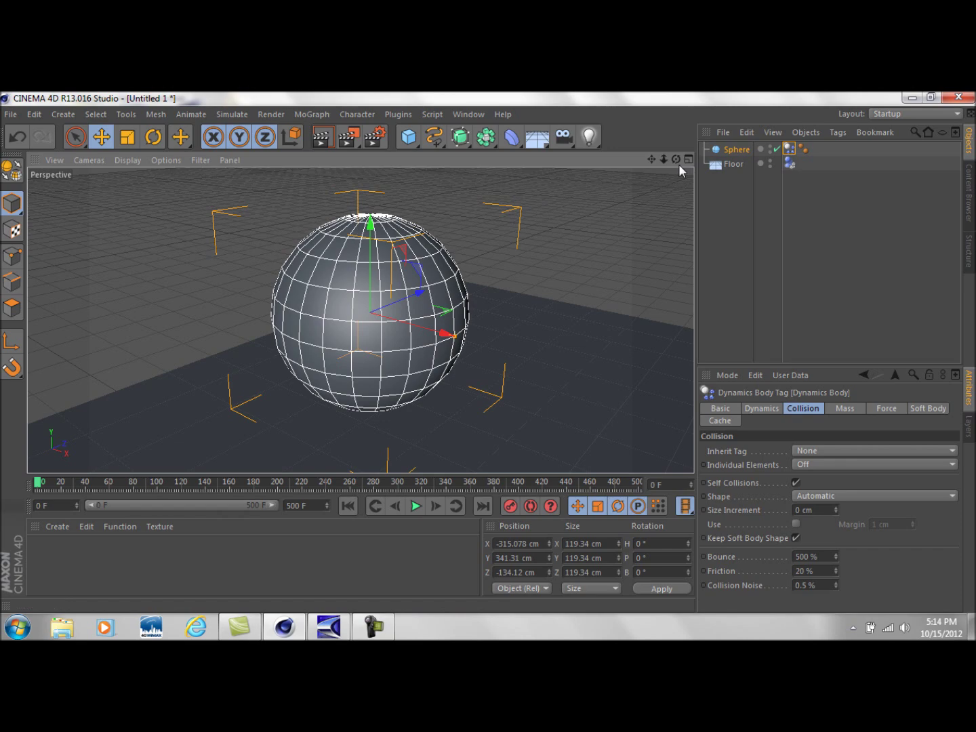
pyautogui.moveTo(675, 158); pyautogui.dragTo(651, 165)
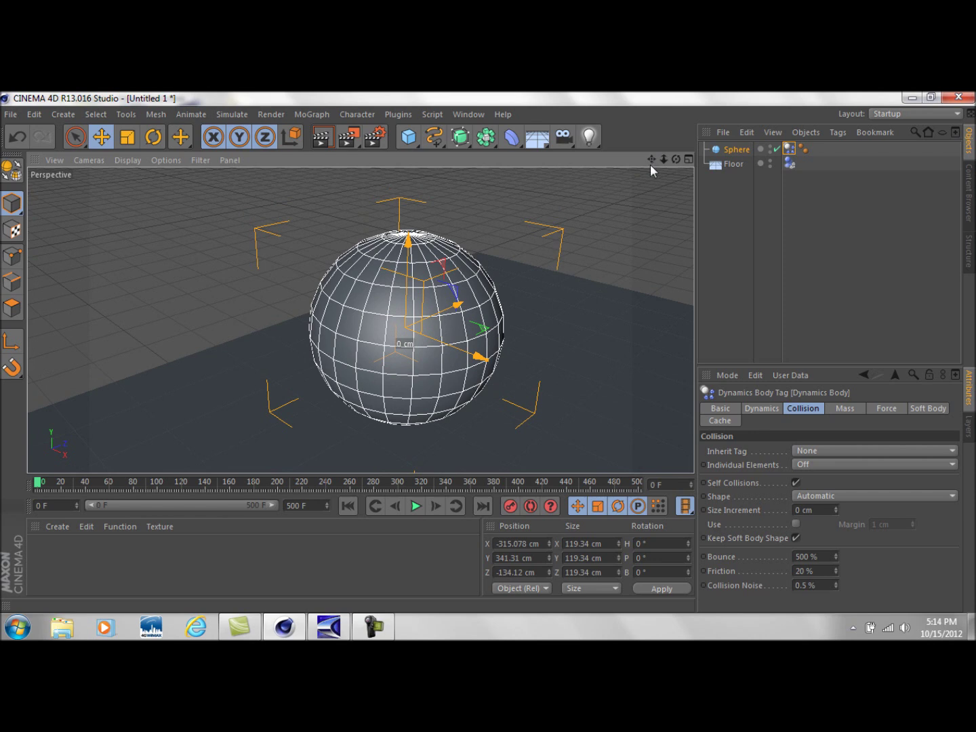
pyautogui.moveTo(649, 166); pyautogui.dragTo(648, 165)
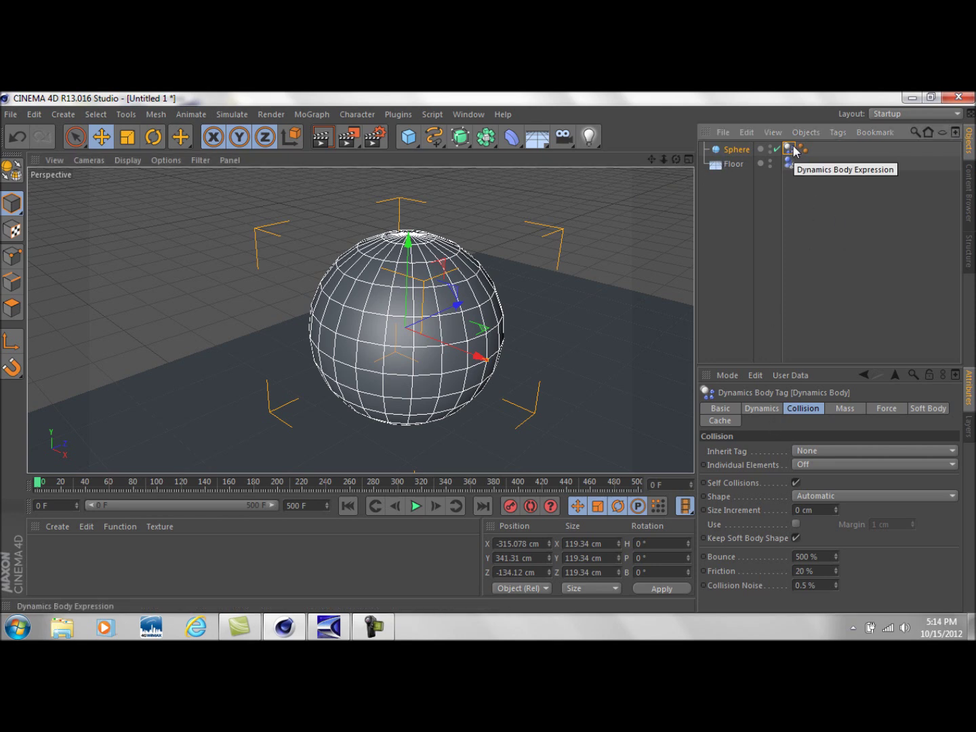
pyautogui.press('Delete')
# Make the Sphere editable with C and switch to Polygon mode
pyautogui.click(737, 152)
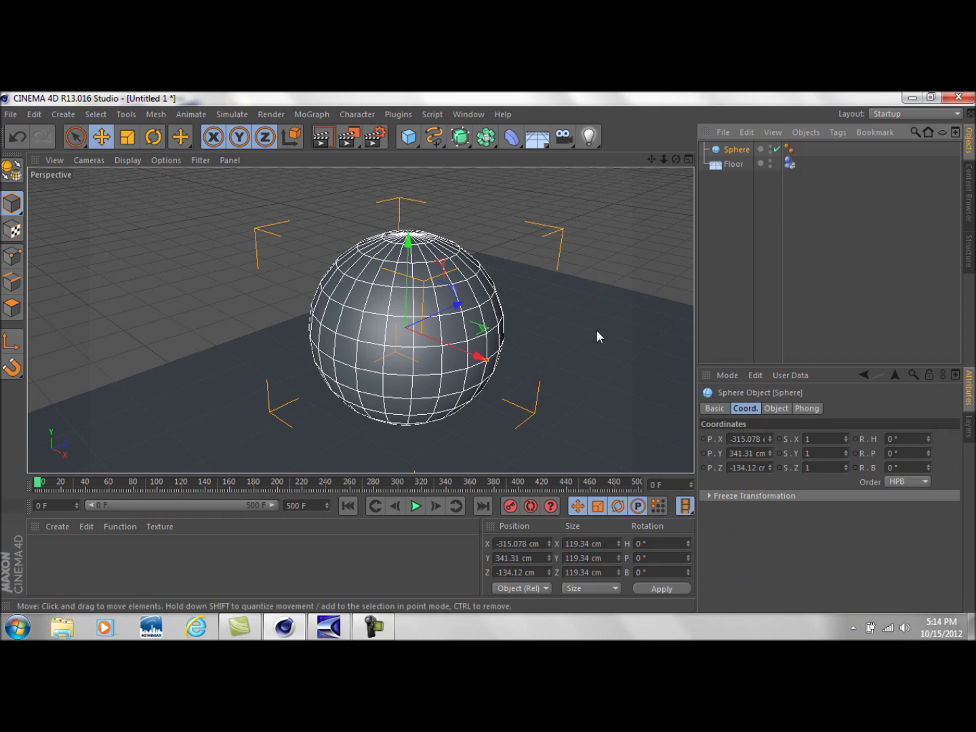
pyautogui.press('c')
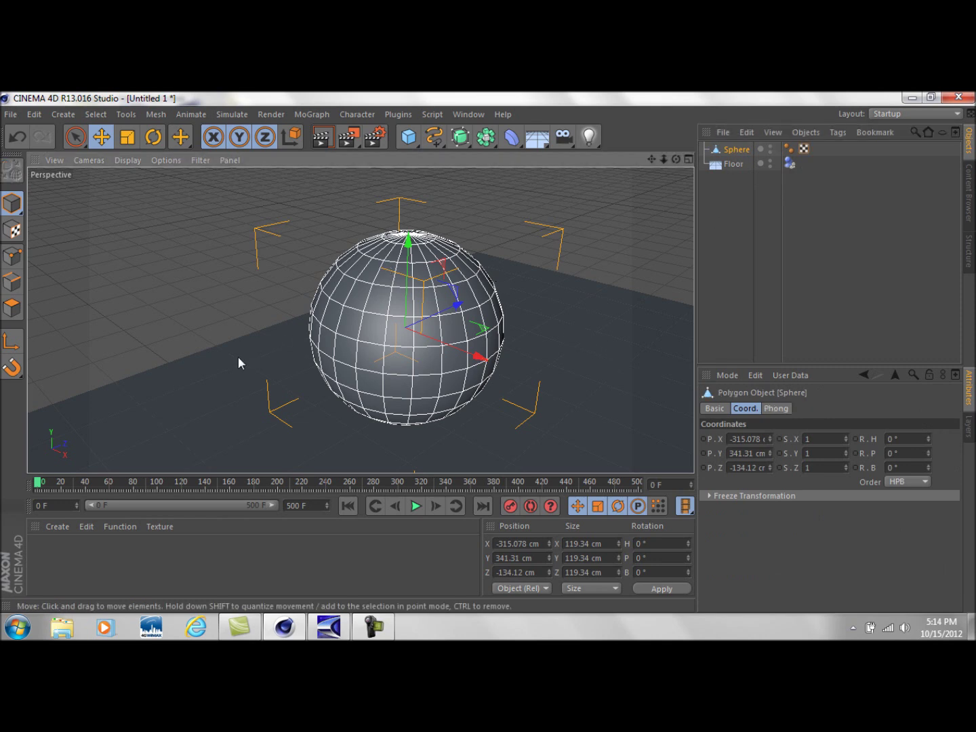
pyautogui.click(13, 307)
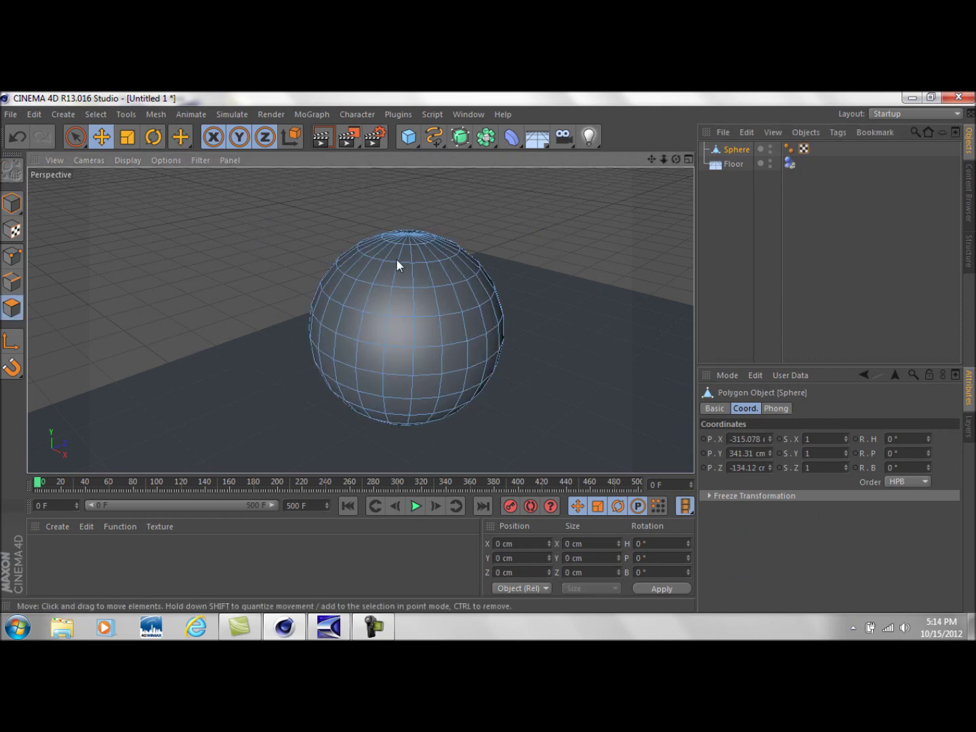
# Ring-select the sphere's upper polygon rings and top cap, and delete them to leave a bowl
pyautogui.click(99, 114)
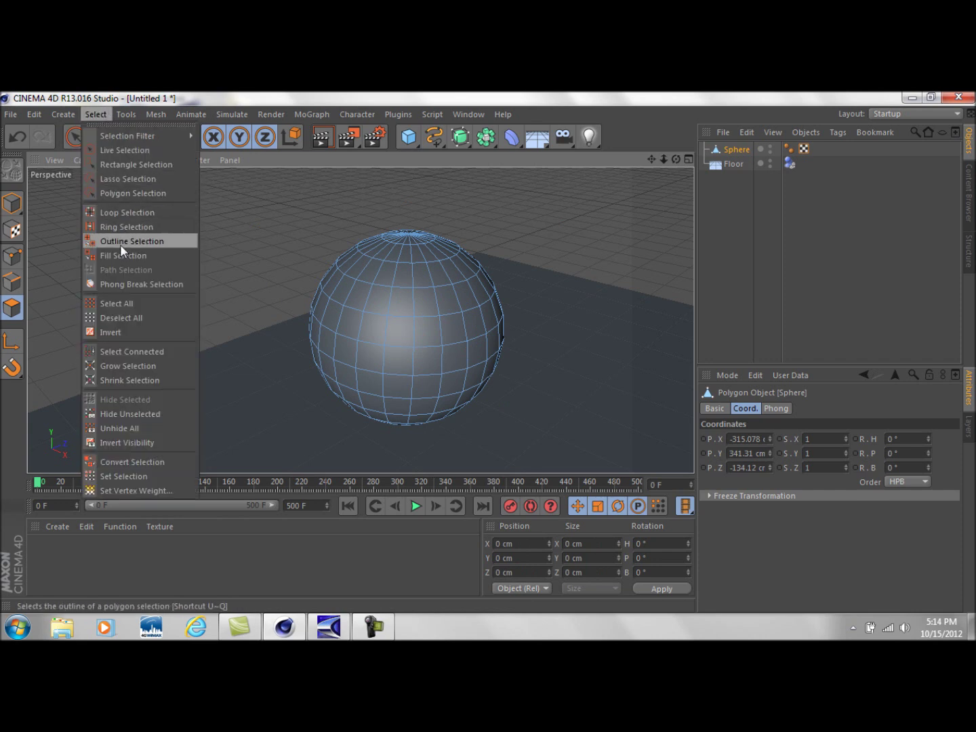
pyautogui.click(126, 227)
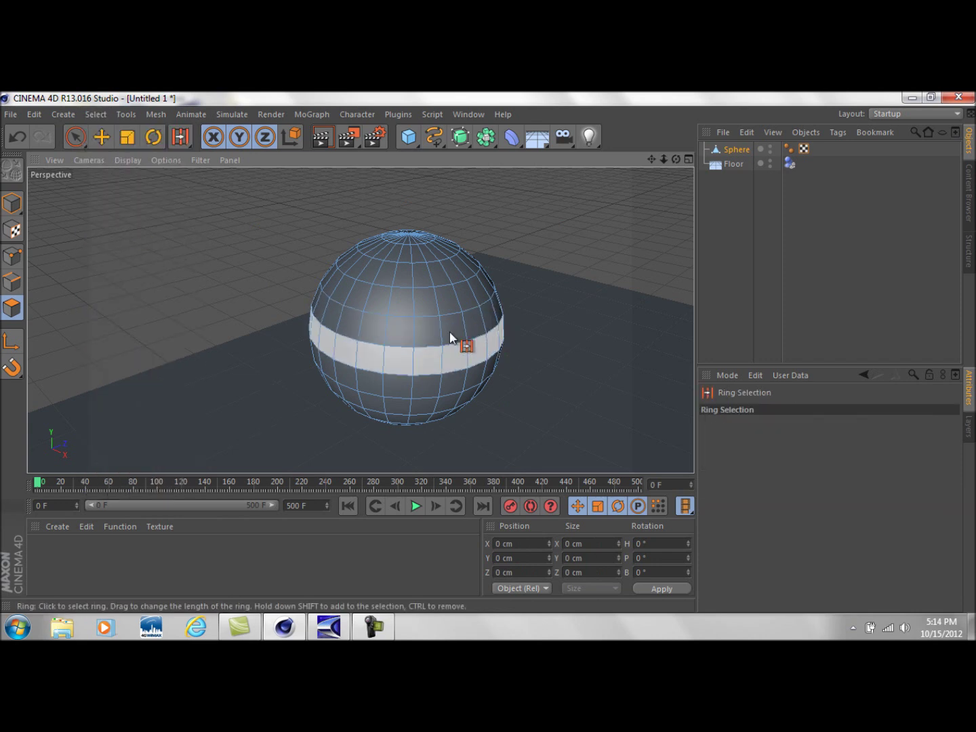
pyautogui.click(435, 328)
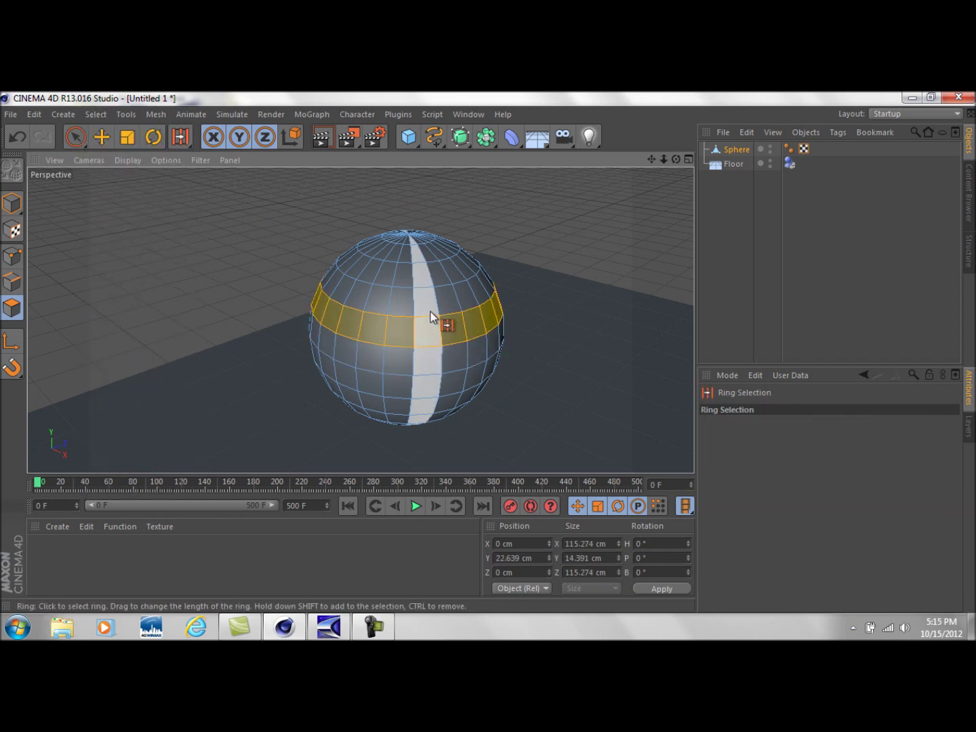
pyautogui.keyDown('shift'); pyautogui.click(392, 293); pyautogui.keyUp('shift')
pyautogui.keyDown('shift'); pyautogui.click(392, 276); pyautogui.keyUp('shift')
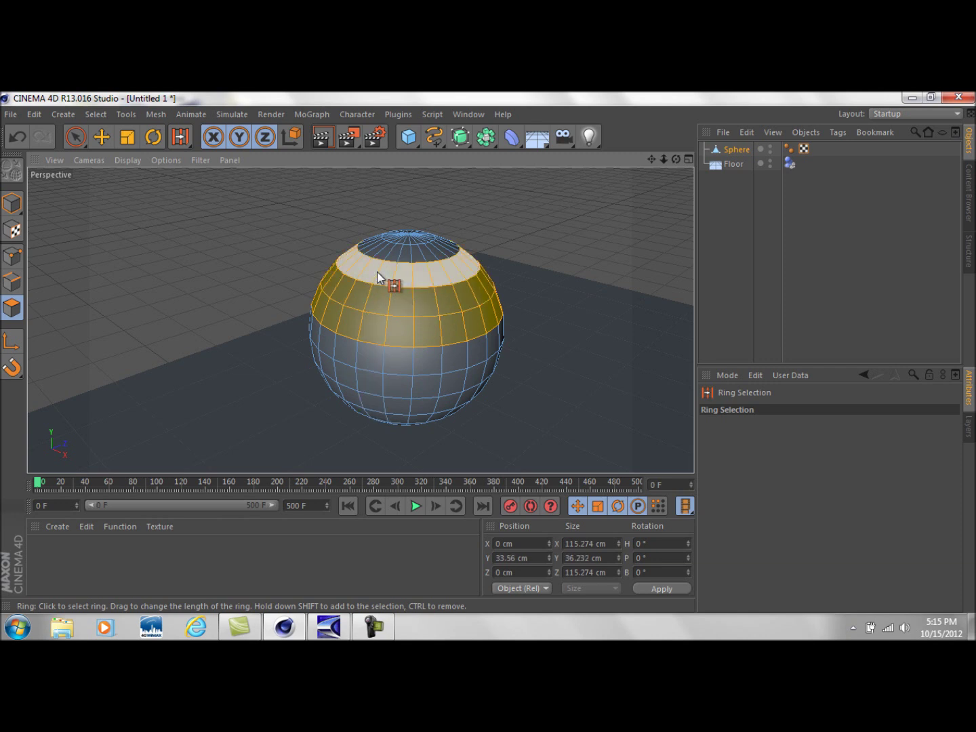
pyautogui.keyDown('shift'); pyautogui.click(383, 252); pyautogui.keyUp('shift')
pyautogui.keyDown('shift'); pyautogui.click(402, 235); pyautogui.keyUp('shift')
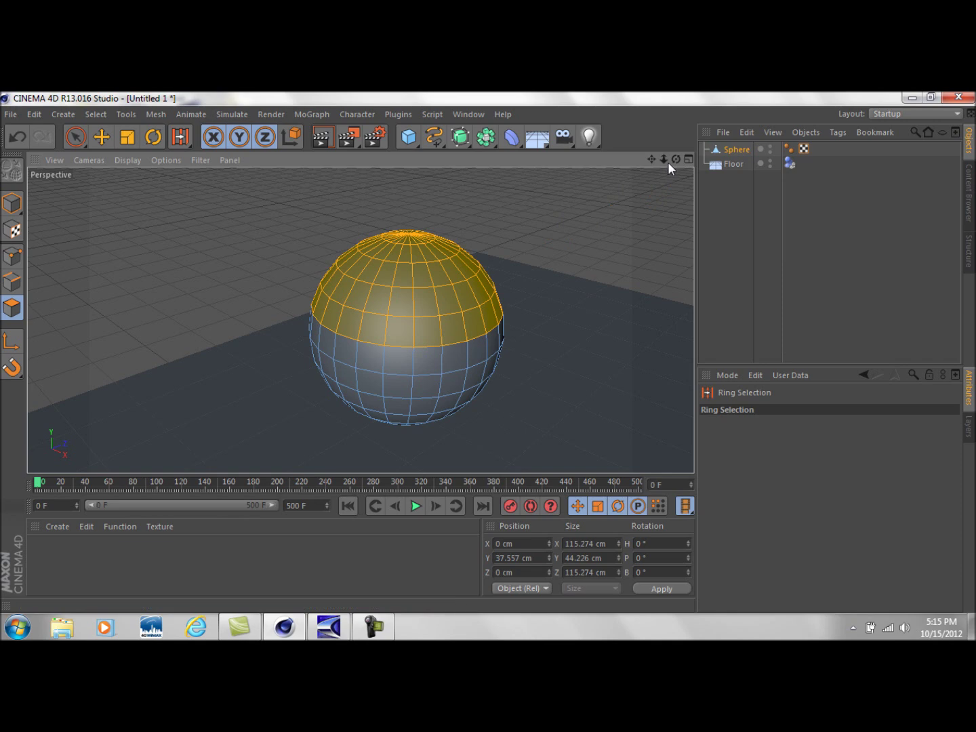
pyautogui.moveTo(675, 160); pyautogui.dragTo(712, 203)
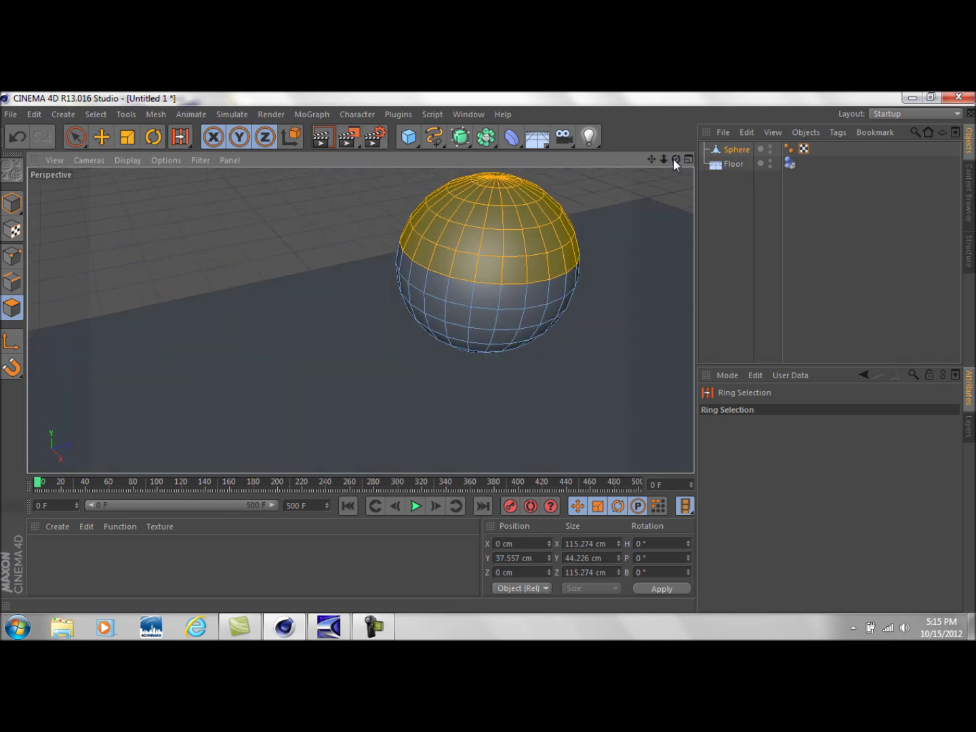
pyautogui.press('Delete')
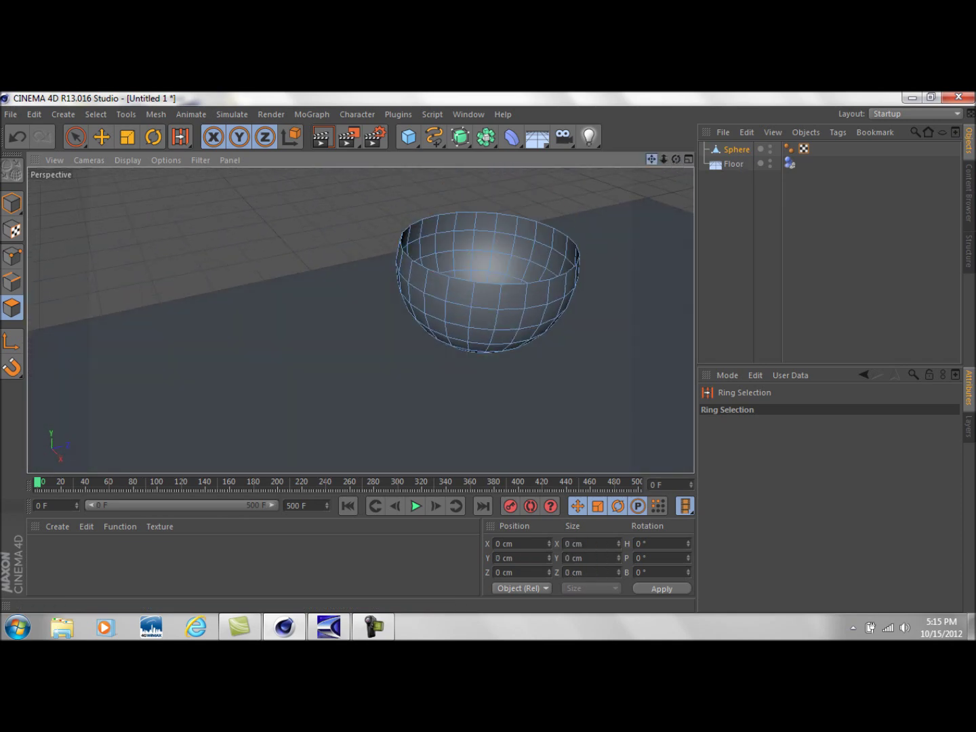
pyautogui.moveTo(676, 158); pyautogui.dragTo(663, 184)
pyautogui.click(710, 211)
# Return to Model mode and add a Cube primitive to the scene
pyautogui.click(9, 205)
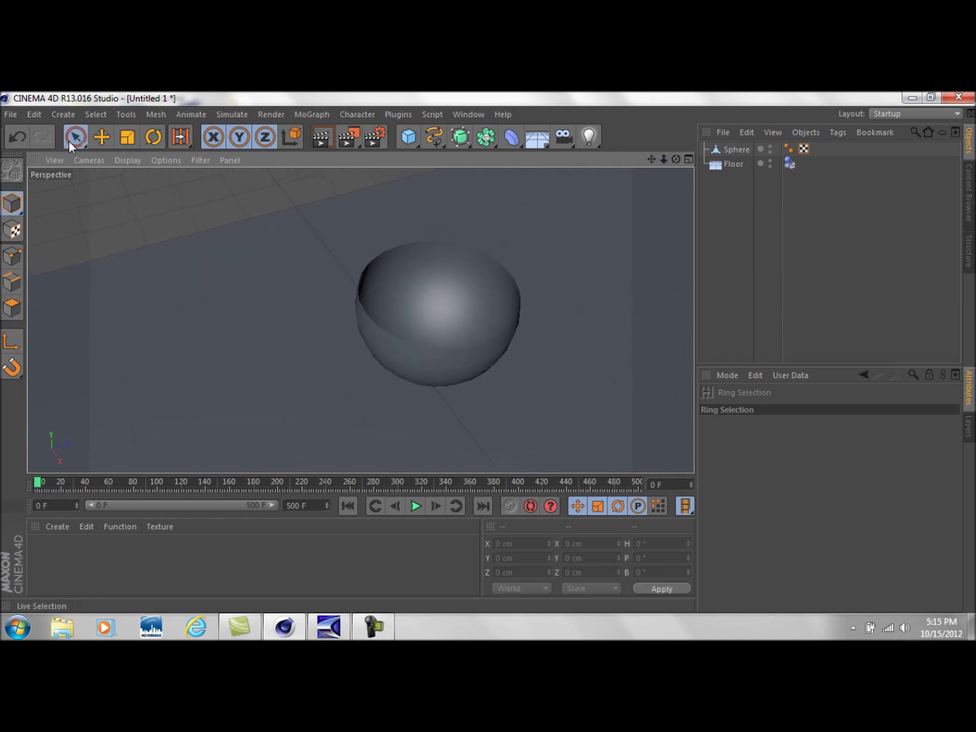
pyautogui.click(70, 139)
pyautogui.click(409, 141)
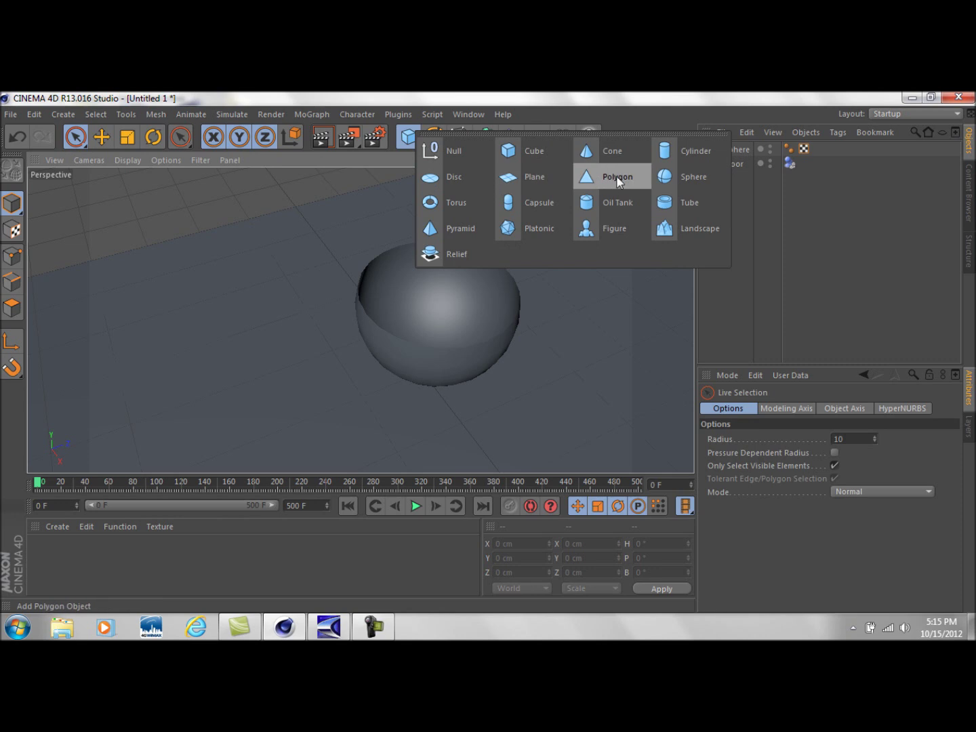
pyautogui.click(533, 149)
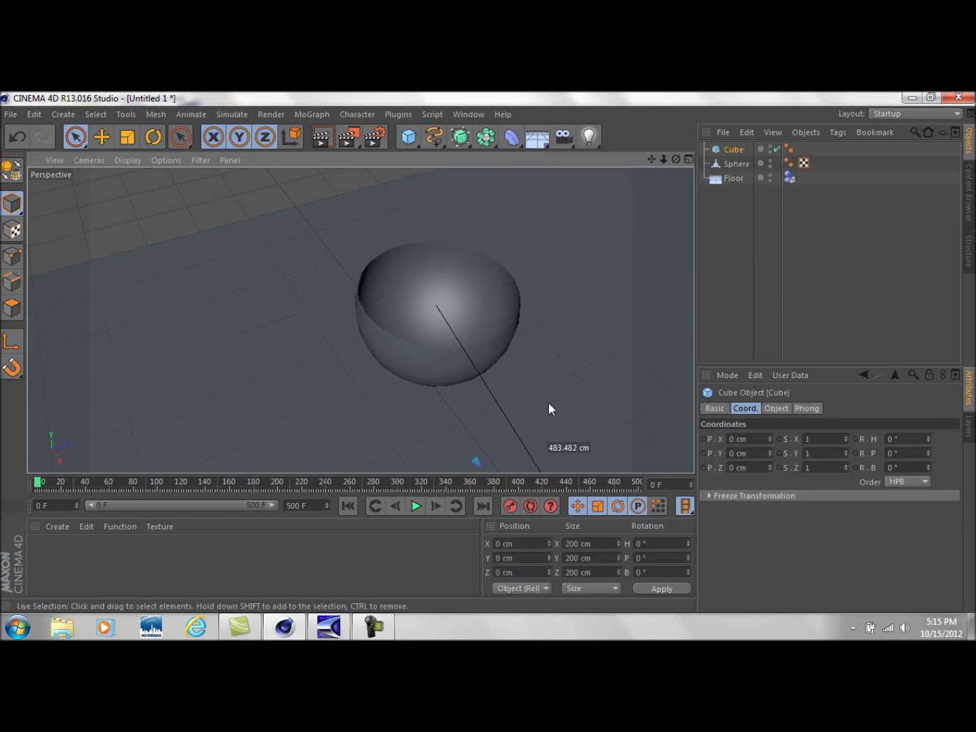
pyautogui.scroll(-5, 548, 409)
pyautogui.moveTo(650, 159); pyautogui.dragTo(299, 185)
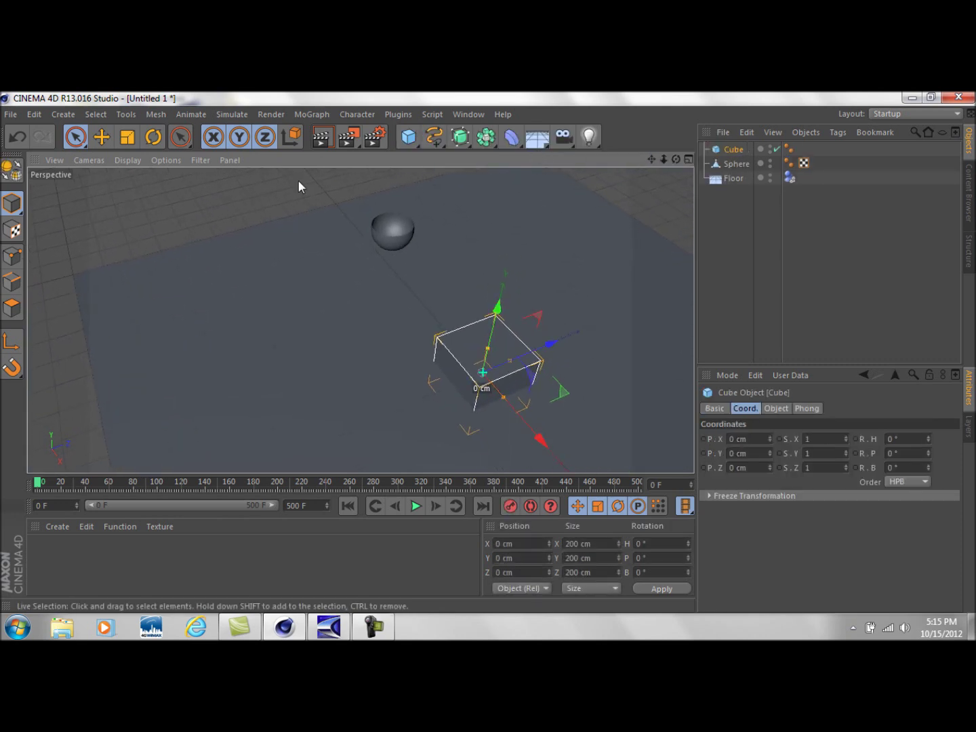
# Scale the cube down to 83.6 cm, move it to X -501.792 cm, then show four views
pyautogui.press('t')
pyautogui.moveTo(293, 234); pyautogui.dragTo(256, 235)
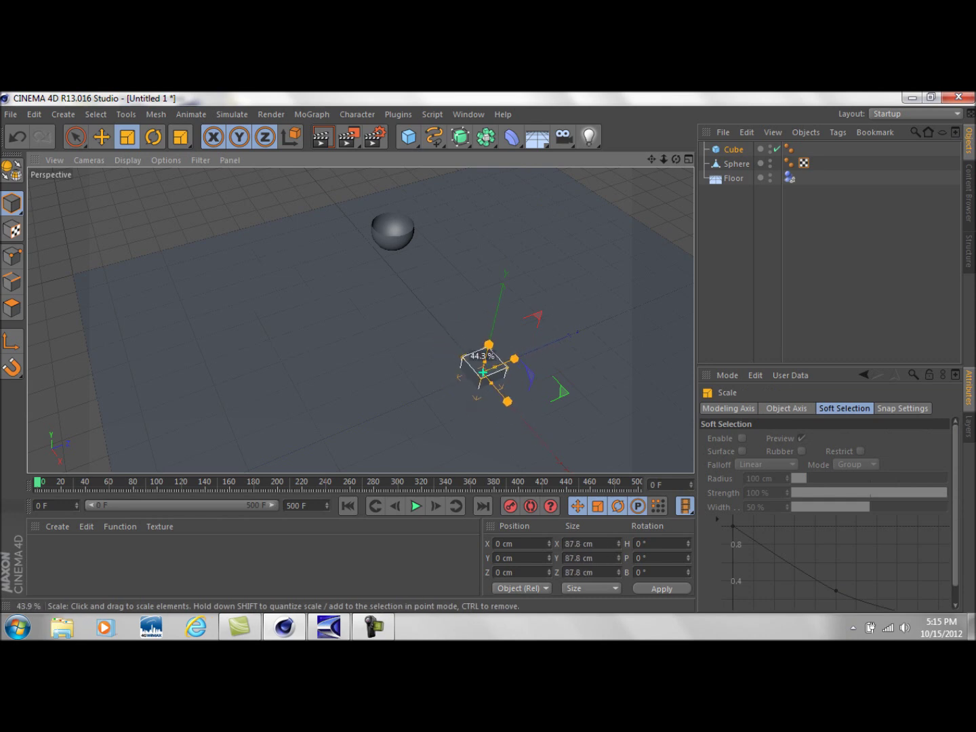
pyautogui.moveTo(257, 235); pyautogui.dragTo(251, 234)
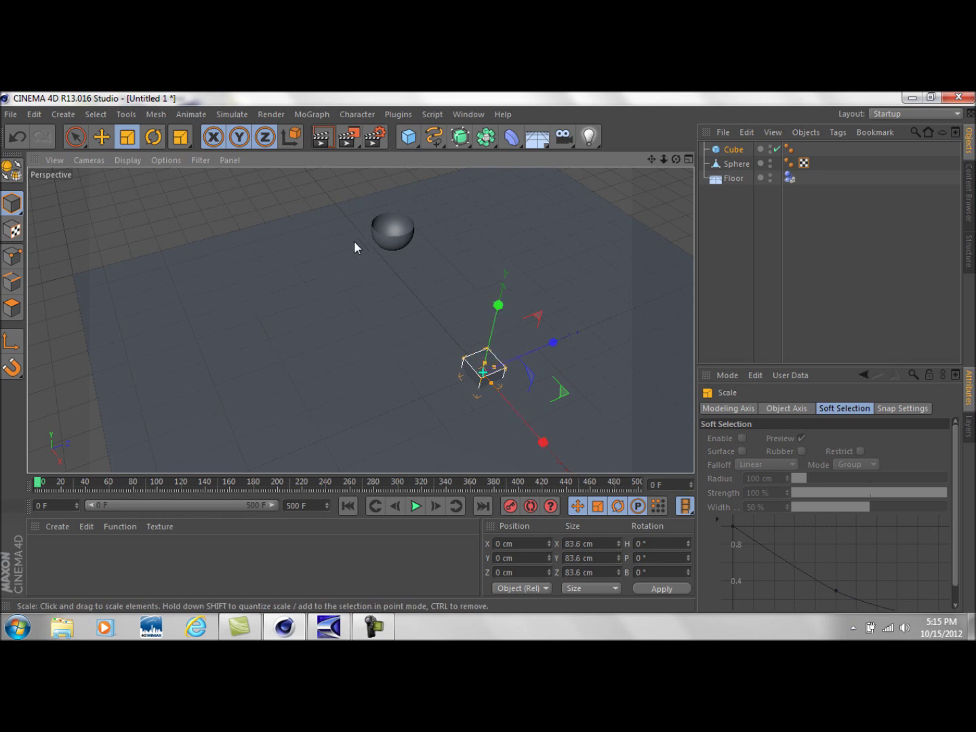
pyautogui.click(101, 138)
pyautogui.moveTo(526, 442); pyautogui.dragTo(402, 304)
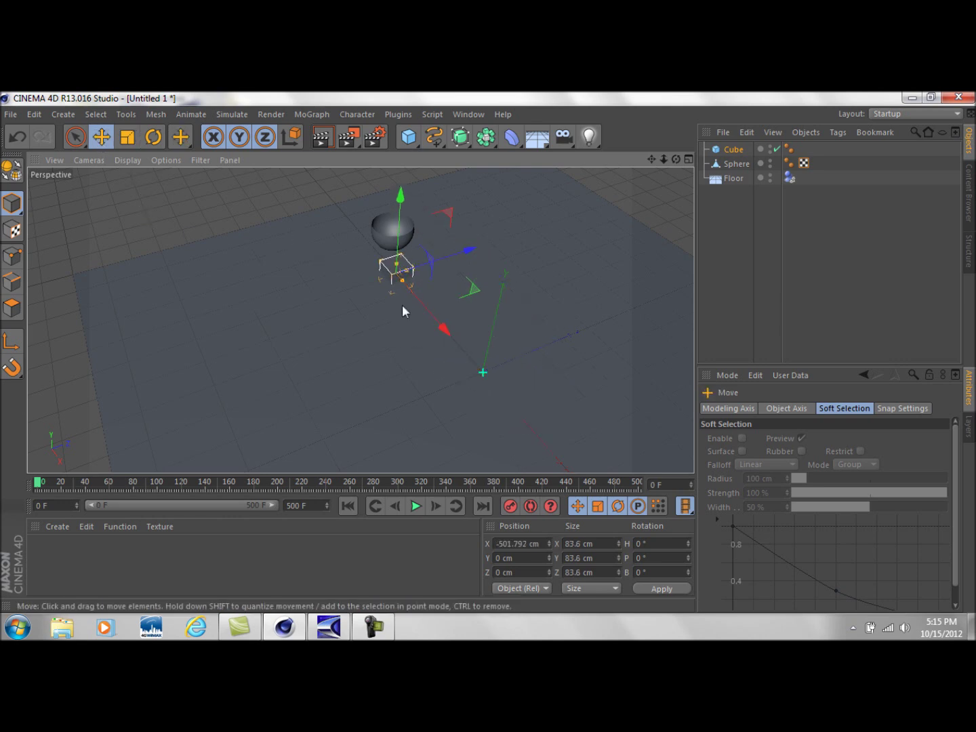
pyautogui.click(688, 160)
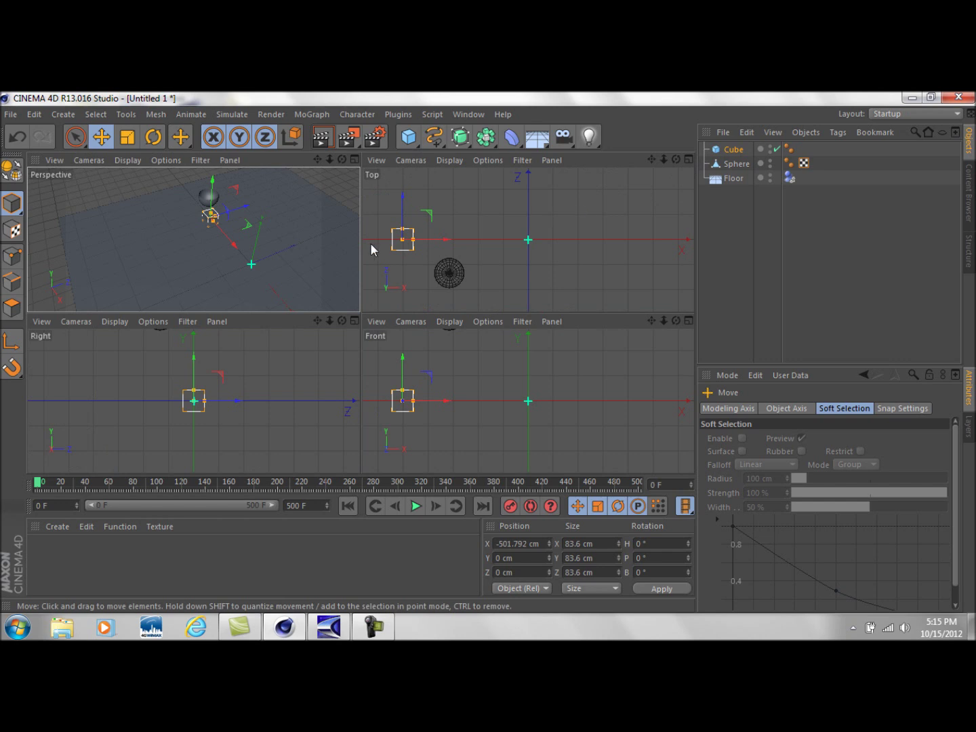
# Place the cube at X -312.657, Z -140.418, shrink it, and raise it to 504.694 cm
pyautogui.moveTo(400, 224); pyautogui.dragTo(499, 267)
pyautogui.moveTo(450, 231); pyautogui.dragTo(450, 236)
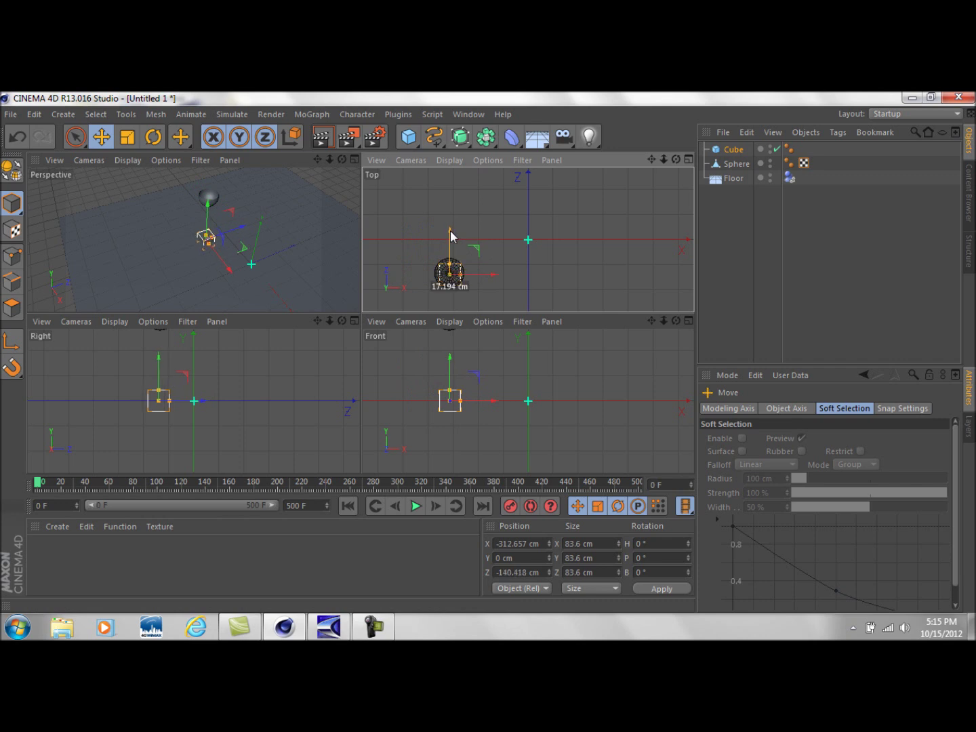
pyautogui.middleClick(351, 169)
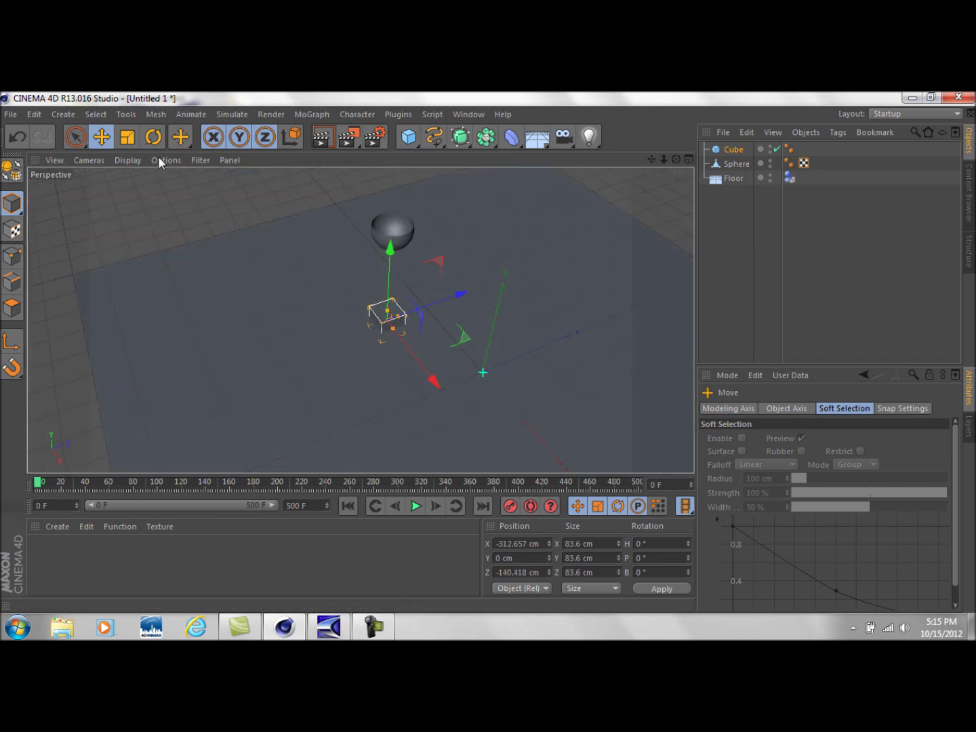
pyautogui.click(126, 136)
pyautogui.moveTo(416, 265); pyautogui.dragTo(242, 381)
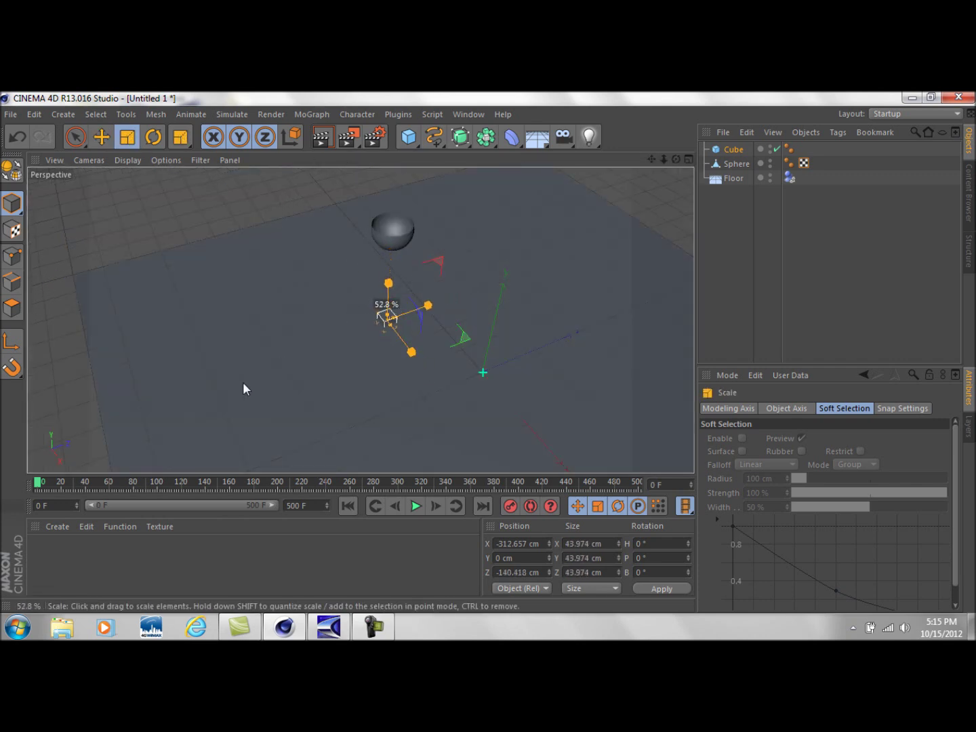
pyautogui.click(101, 137)
pyautogui.moveTo(389, 250); pyautogui.dragTo(393, 112)
pyautogui.scroll(4, 405, 183)
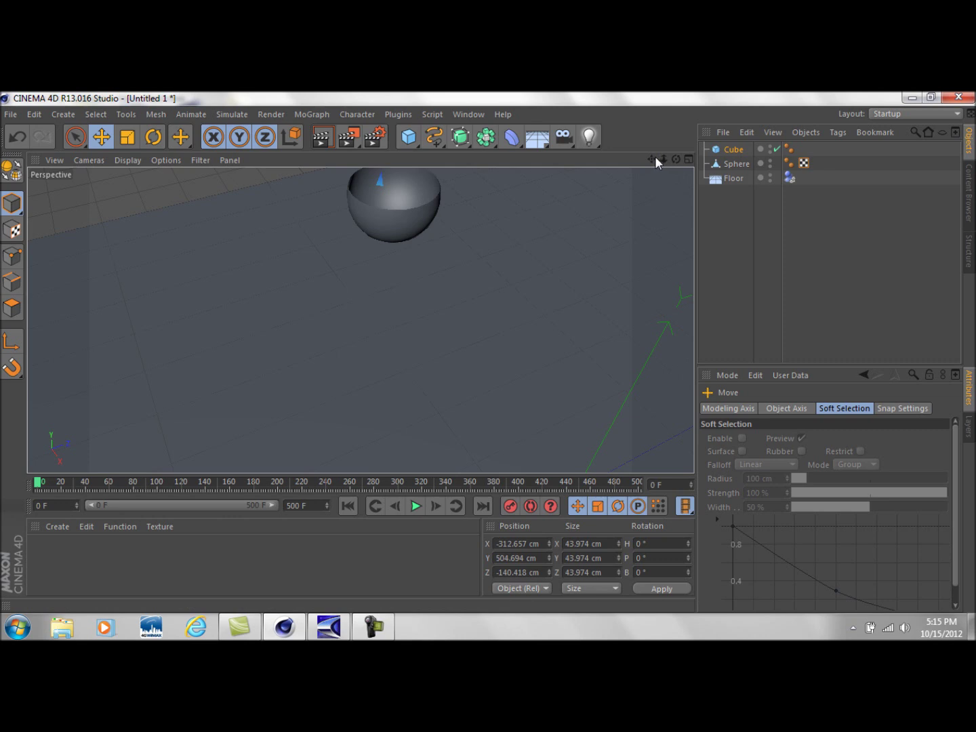
pyautogui.moveTo(658, 157); pyautogui.dragTo(656, 157)
# Give the Sphere a Collider Body simulation tag
pyautogui.click(126, 136)
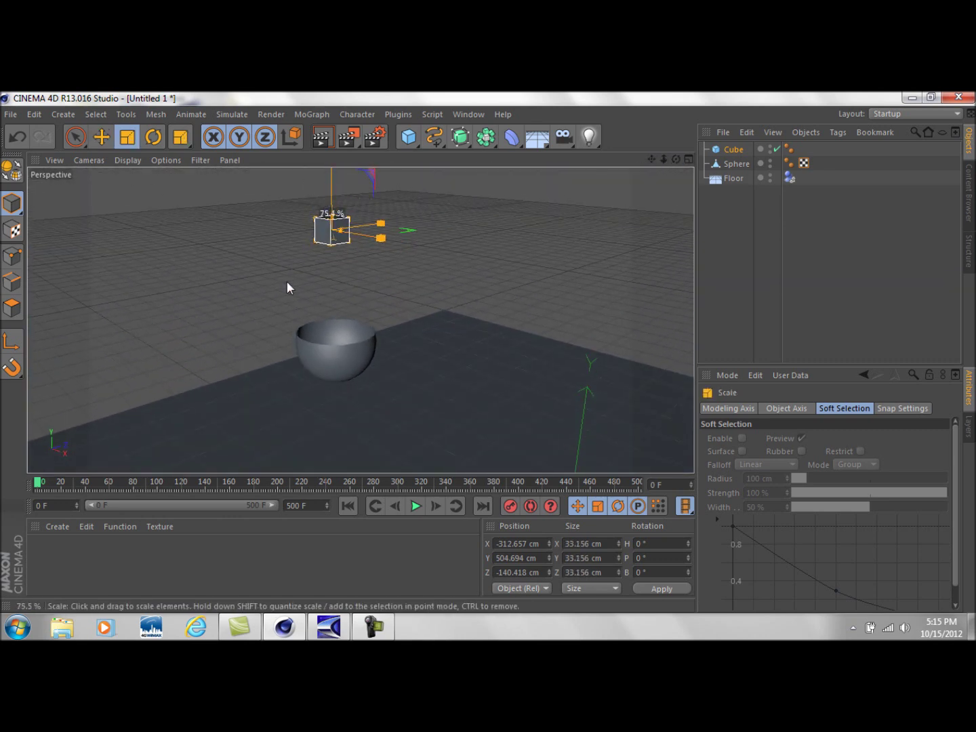
pyautogui.click(772, 240)
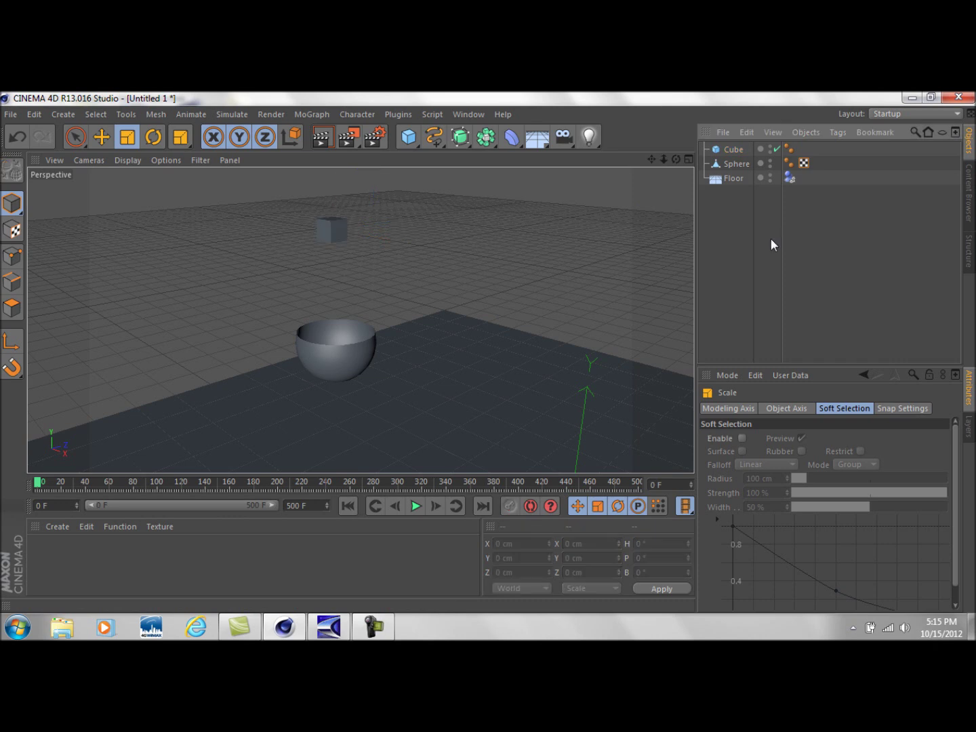
pyautogui.click(745, 168)
pyautogui.rightClick(745, 168)
pyautogui.moveTo(831, 248)
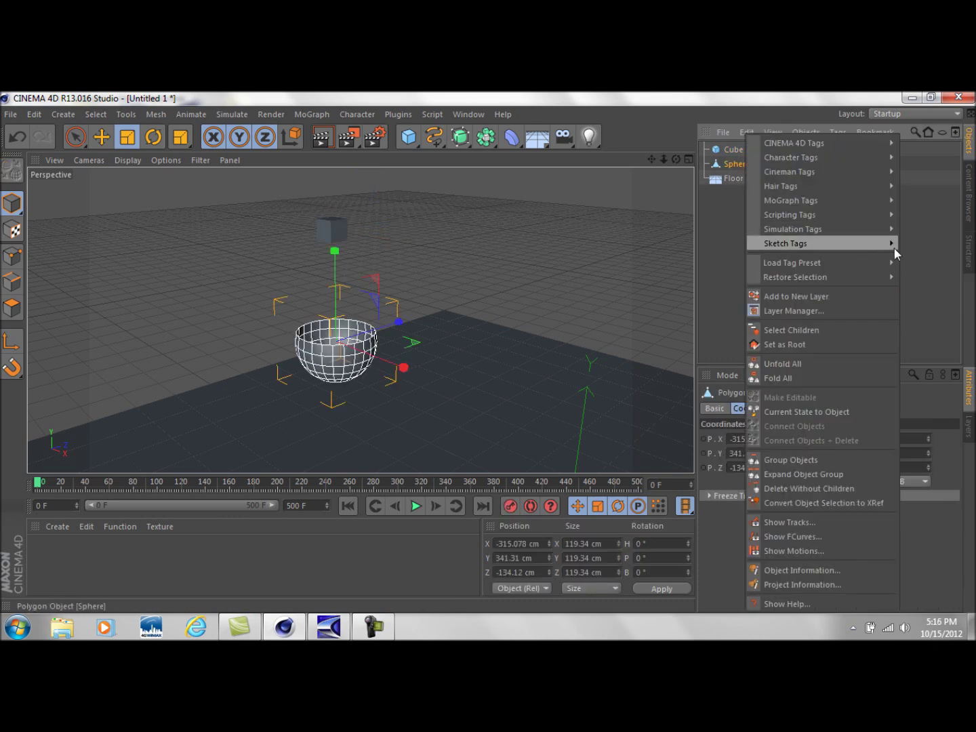
pyautogui.click(929, 262)
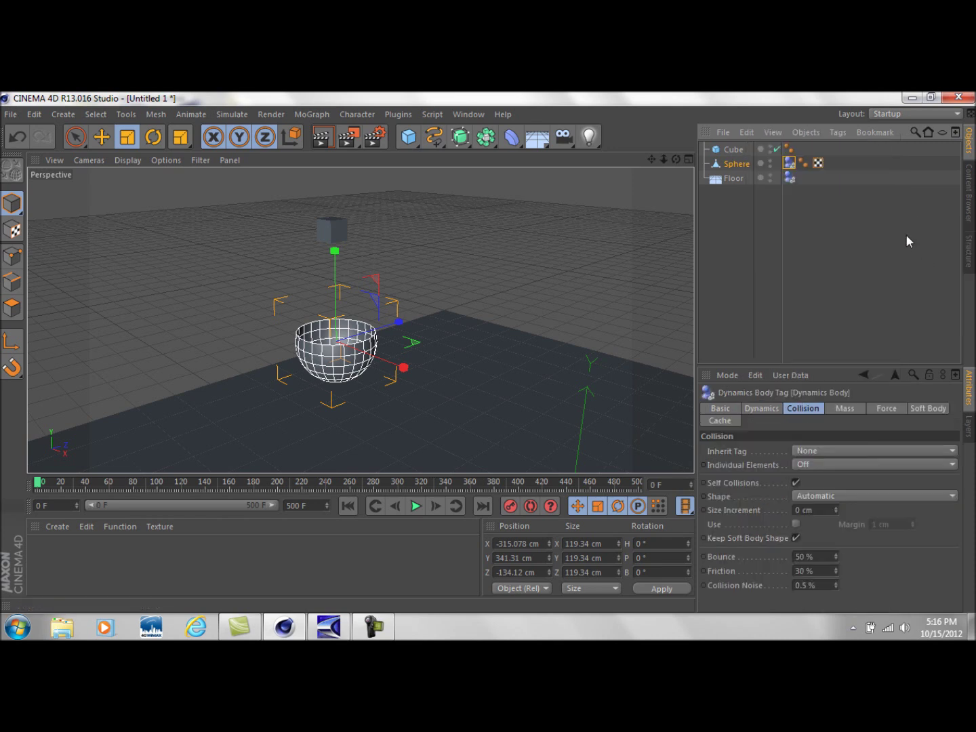
pyautogui.click(906, 237)
# Select the cube and test-play the timeline, where it hangs motionless above the bowl
pyautogui.moveTo(676, 159); pyautogui.dragTo(656, 235)
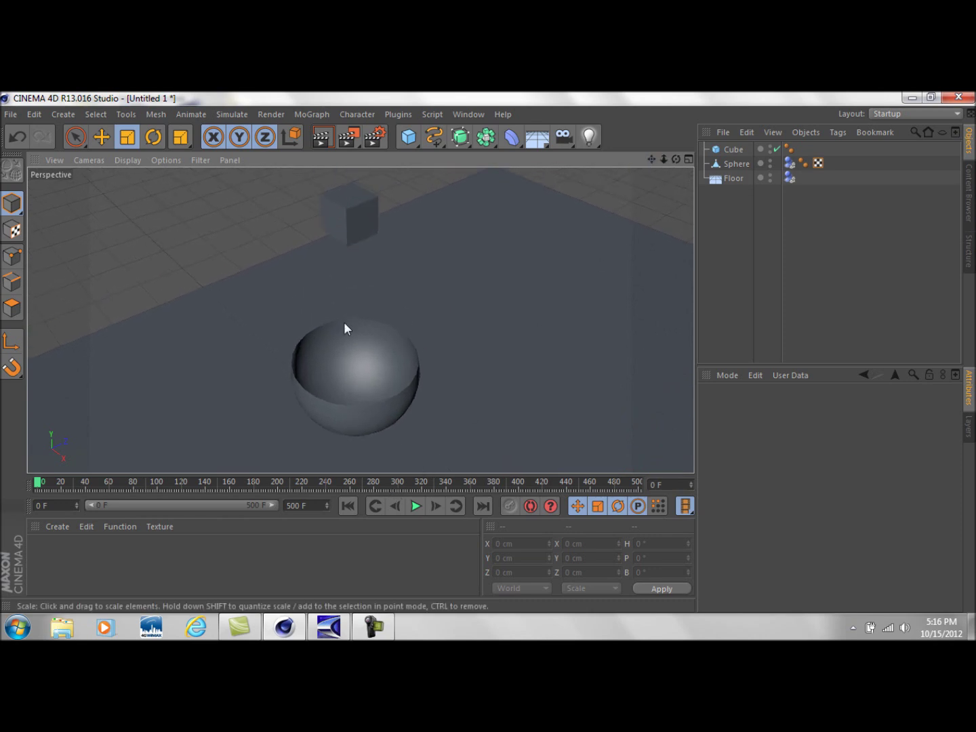
pyautogui.click(366, 225)
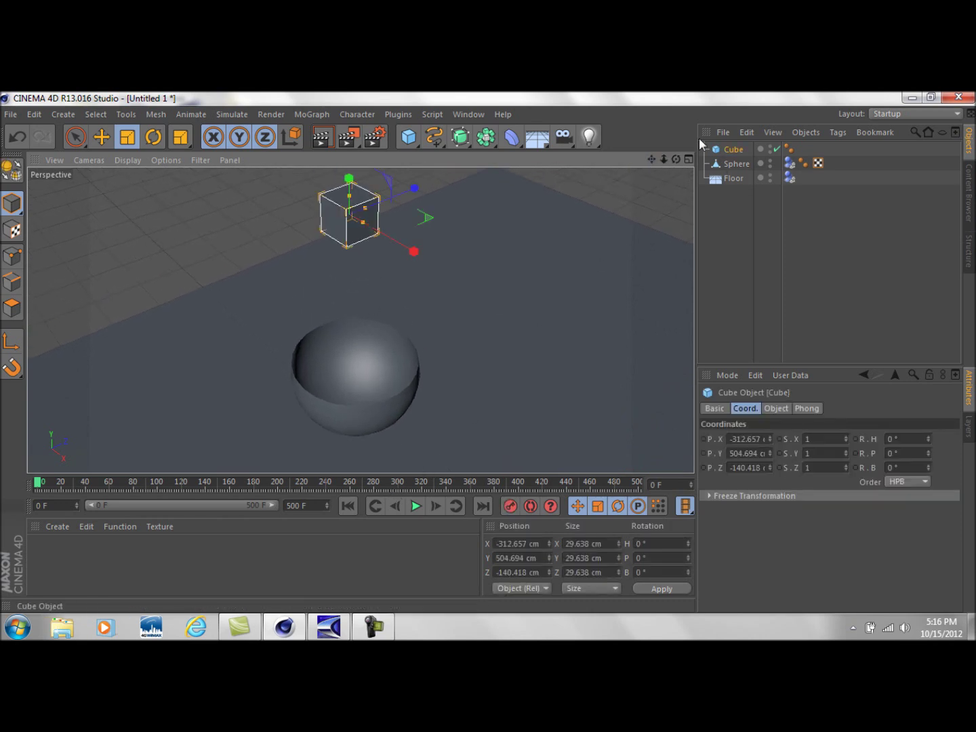
pyautogui.moveTo(675, 158)
pyautogui.mouseDown()
pyautogui.moveTo(681, 169)
pyautogui.moveTo(678, 162)
pyautogui.mouseUp()
pyautogui.click(416, 506)
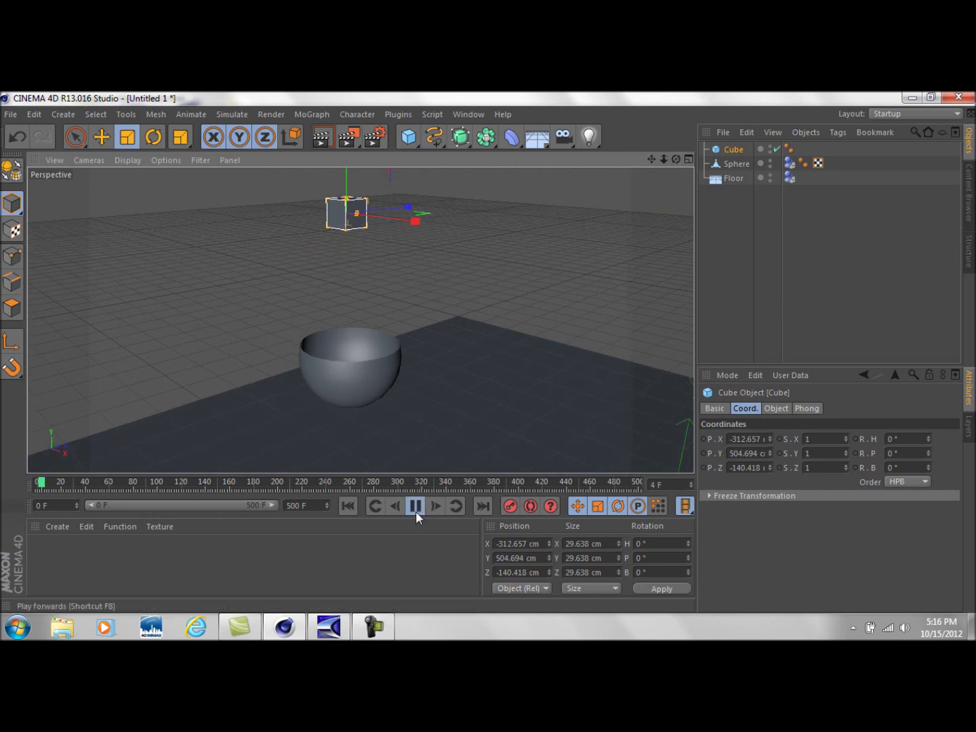
pyautogui.click(415, 509)
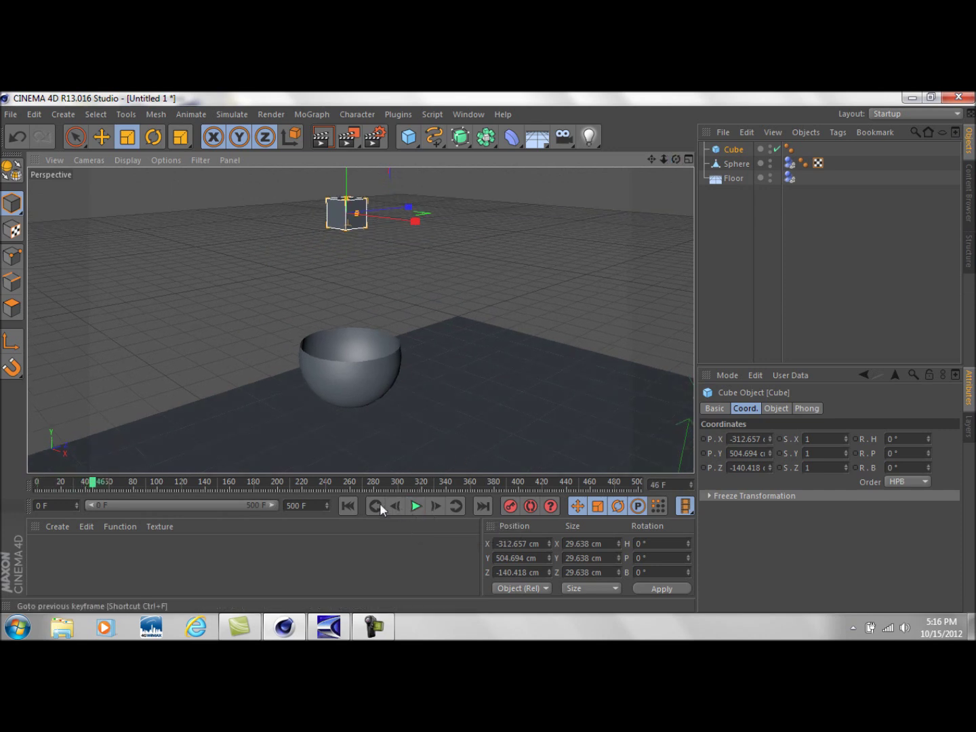
pyautogui.click(349, 506)
pyautogui.rightClick(732, 149)
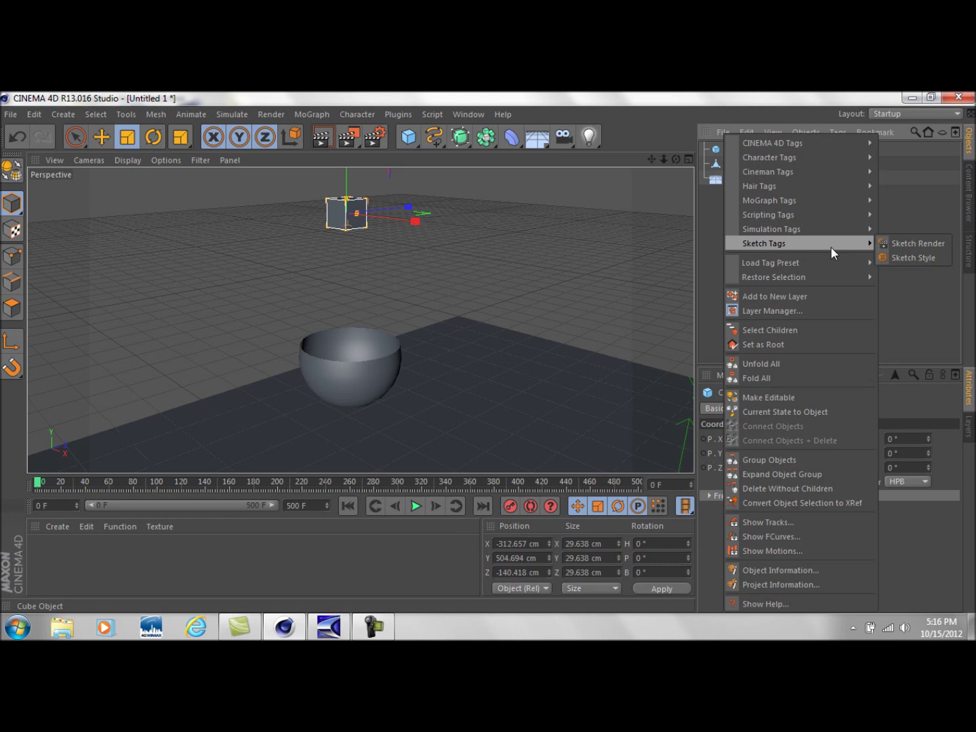
# Add a Dynamics Body tag to the Cube and play it falling onto the bowl
pyautogui.moveTo(843, 230)
pyautogui.click(911, 233)
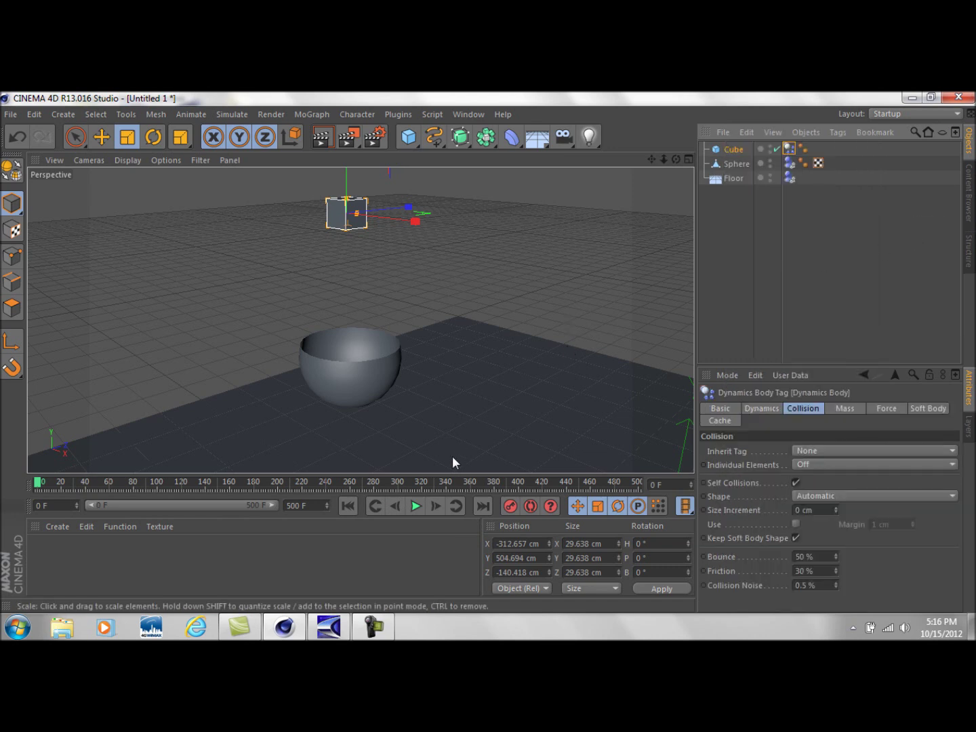
pyautogui.click(418, 505)
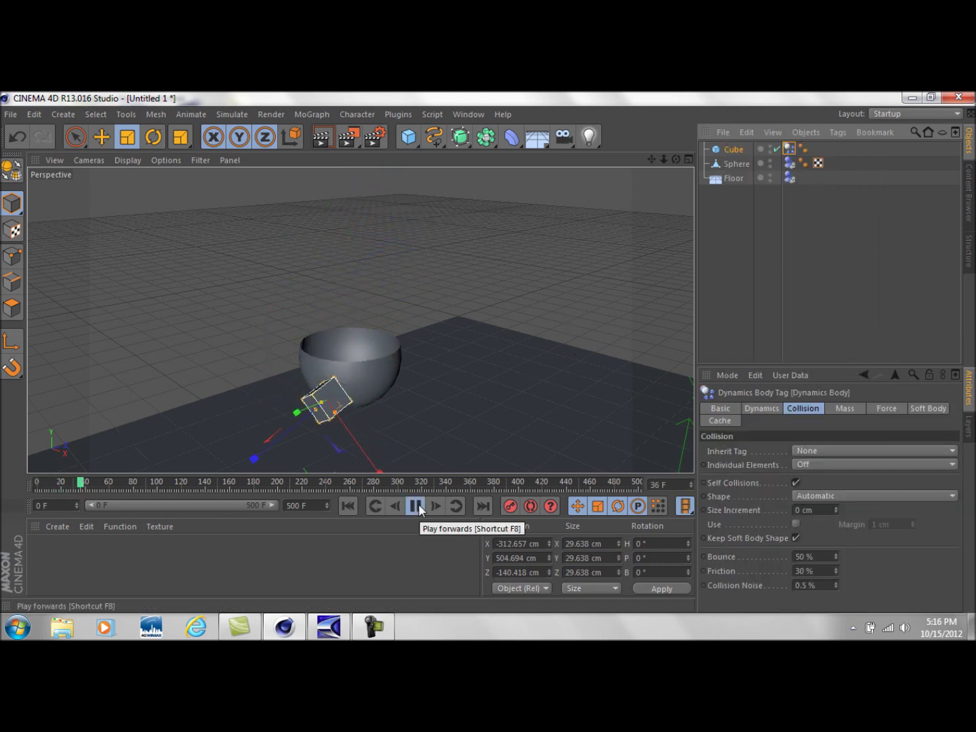
pyautogui.click(347, 505)
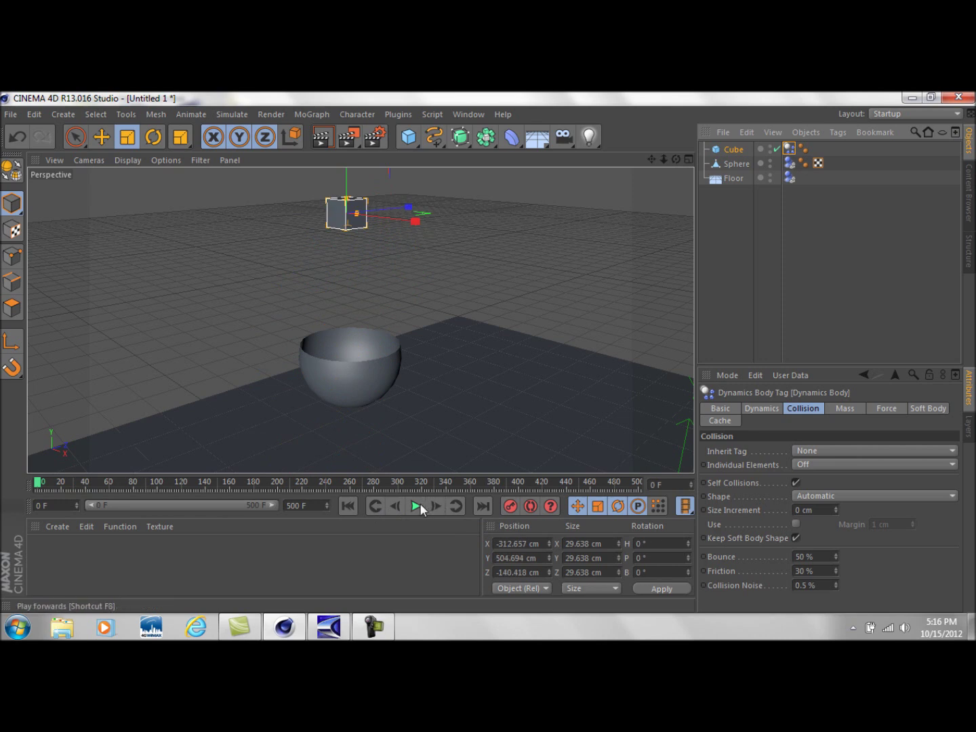
# Replay the drop and step through it frame by frame, then rewind to frame 0
pyautogui.click(418, 505)
pyautogui.click(418, 506)
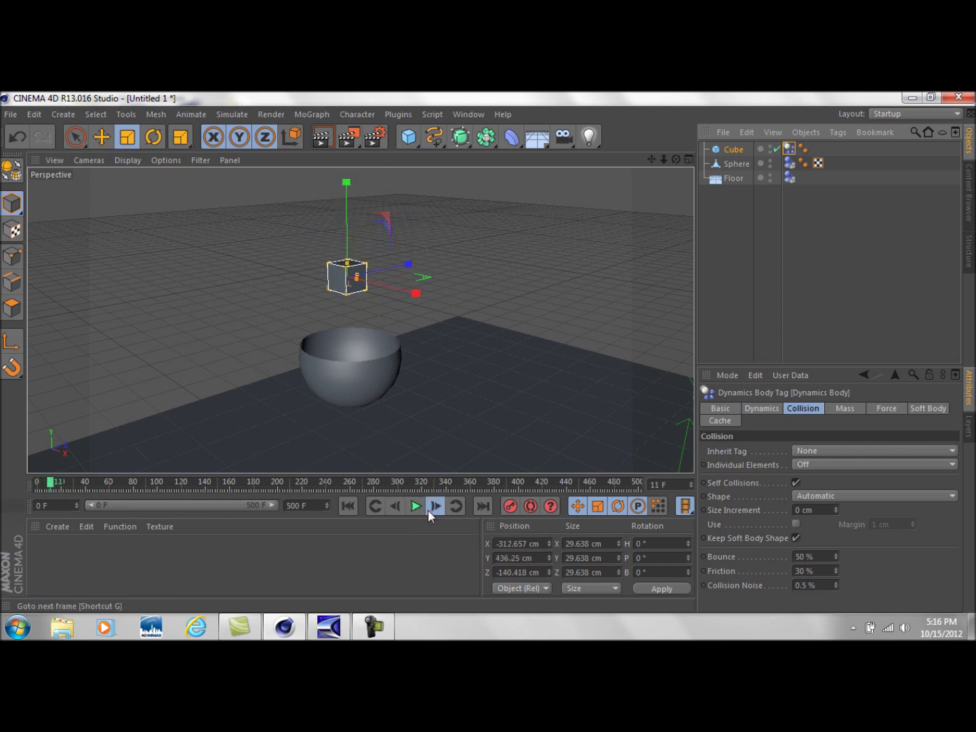
pyautogui.click(431, 508)
pyautogui.click(429, 510)
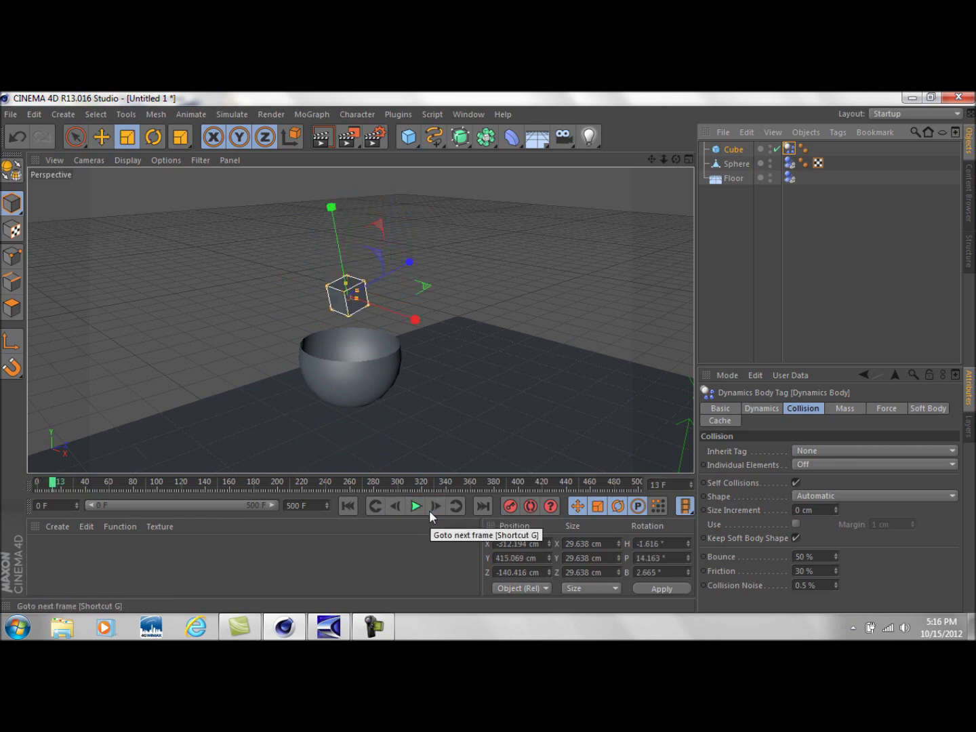
pyautogui.click(431, 508)
pyautogui.click(430, 508)
pyautogui.click(431, 508)
pyautogui.click(431, 508)
pyautogui.click(431, 508)
pyautogui.click(431, 508)
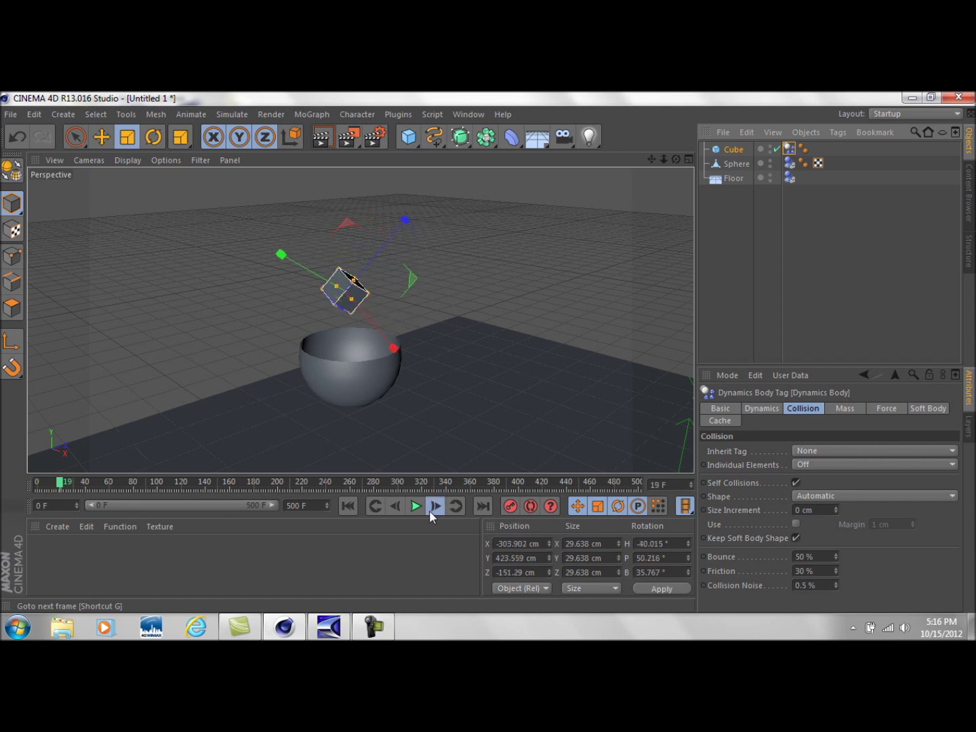
pyautogui.click(429, 510)
pyautogui.click(430, 510)
pyautogui.click(429, 511)
pyautogui.click(429, 509)
pyautogui.click(429, 510)
pyautogui.click(429, 511)
pyautogui.click(430, 510)
pyautogui.click(430, 510)
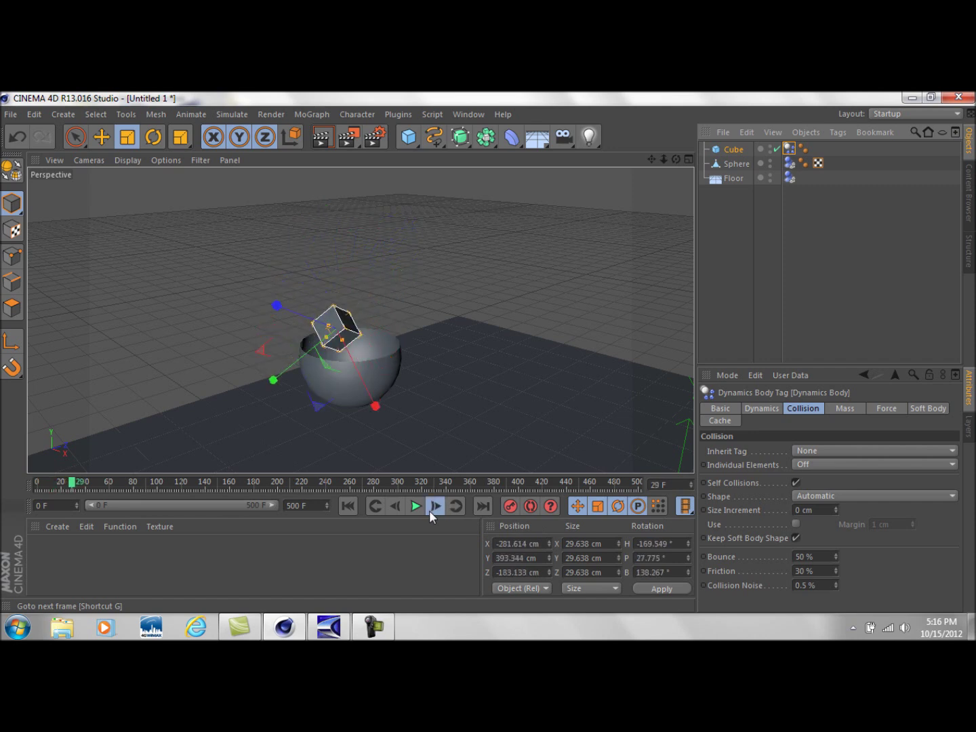
pyautogui.click(429, 510)
pyautogui.click(429, 509)
pyautogui.click(429, 510)
pyautogui.click(347, 506)
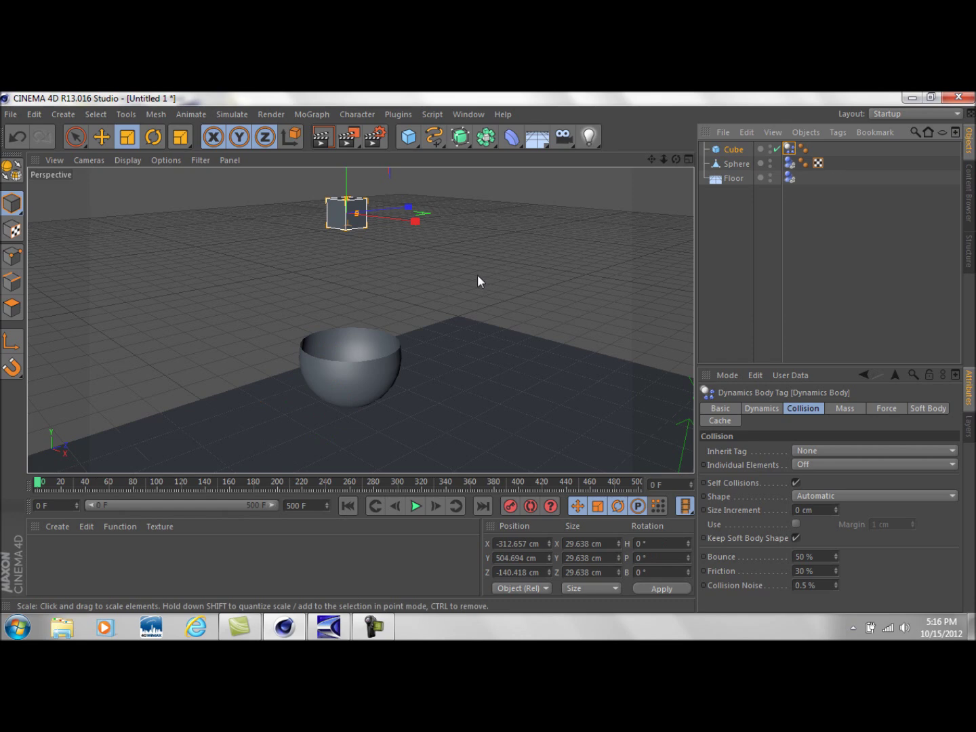
# Reframe the view on the floor and bowl and replay the drop, returning to frame 0
pyautogui.scroll(3, 338, 359)
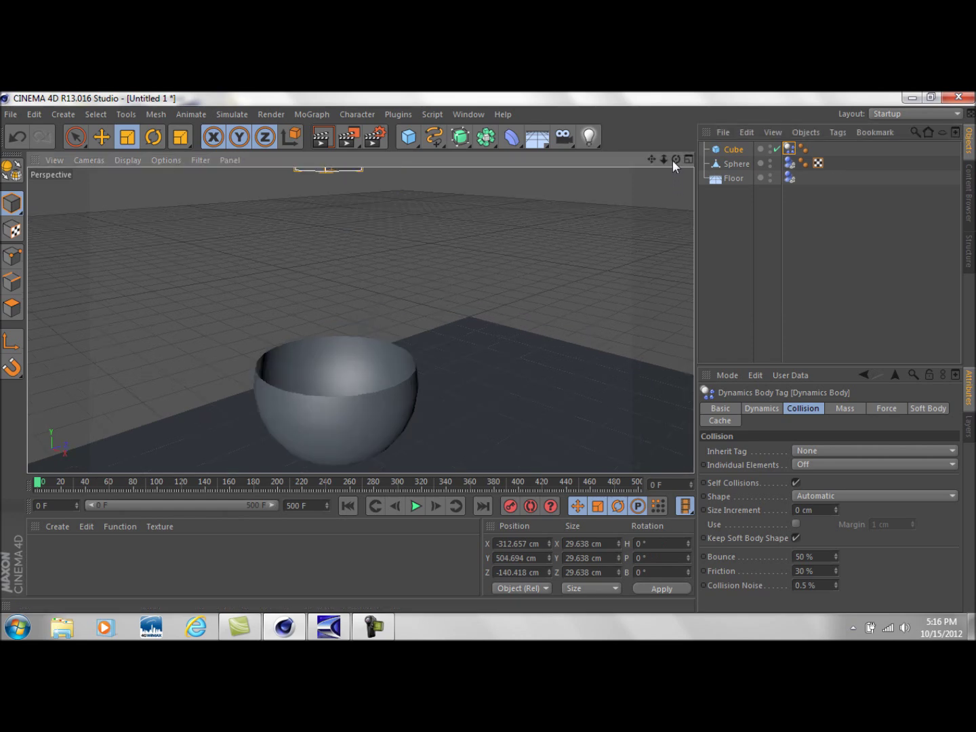
pyautogui.moveTo(675, 159)
pyautogui.mouseDown()
pyautogui.moveTo(676, 238)
pyautogui.moveTo(675, 176)
pyautogui.moveTo(653, 166)
pyautogui.moveTo(674, 160)
pyautogui.moveTo(676, 169)
pyautogui.moveTo(610, 169)
pyautogui.mouseUp()
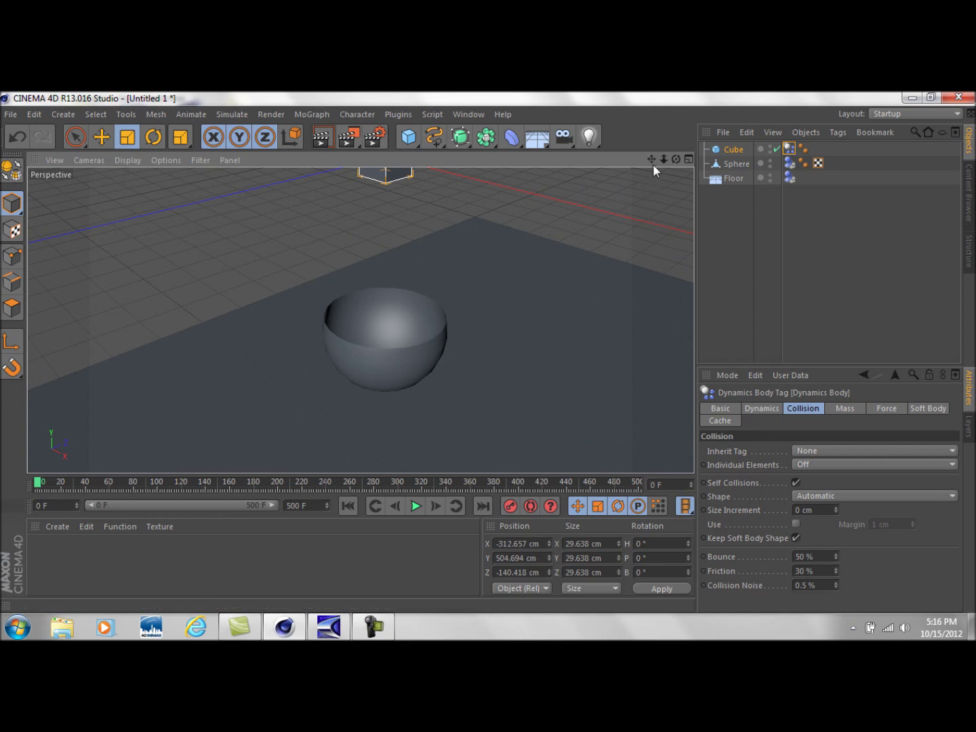
pyautogui.moveTo(653, 164); pyautogui.dragTo(533, 327)
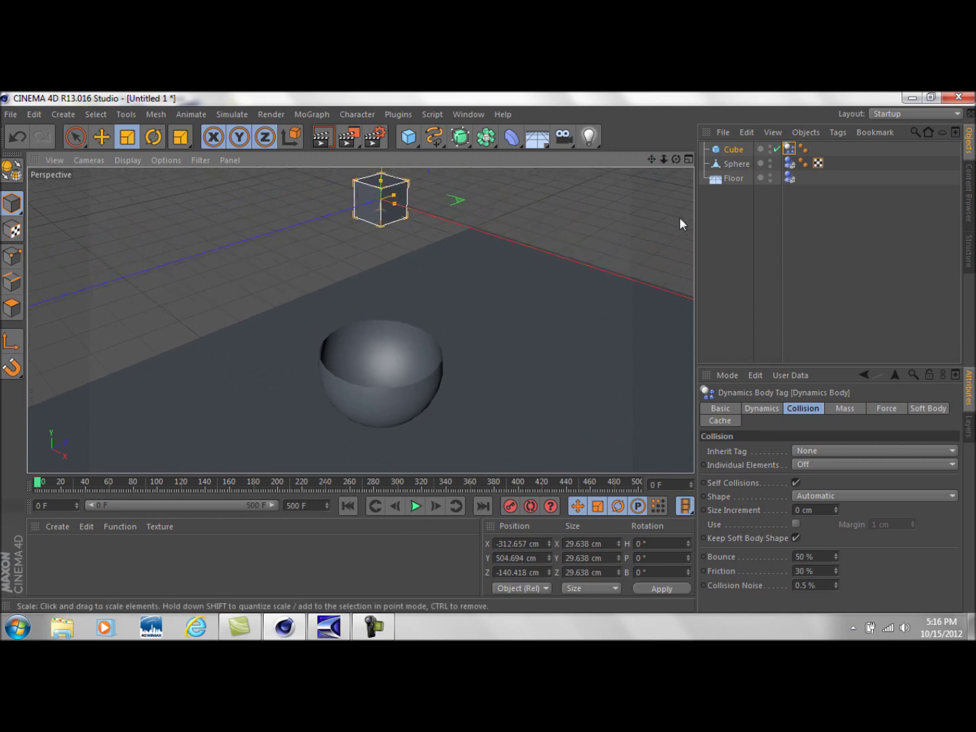
pyautogui.click(415, 507)
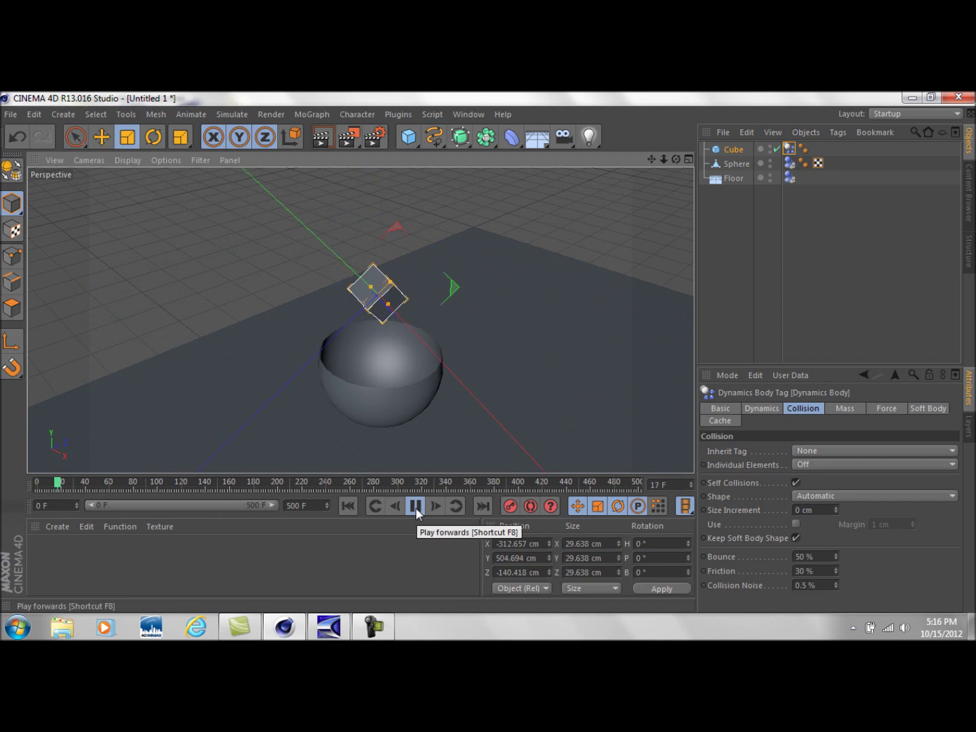
pyautogui.click(416, 507)
pyautogui.hotkey('shift', 'f')
pyautogui.click(417, 507)
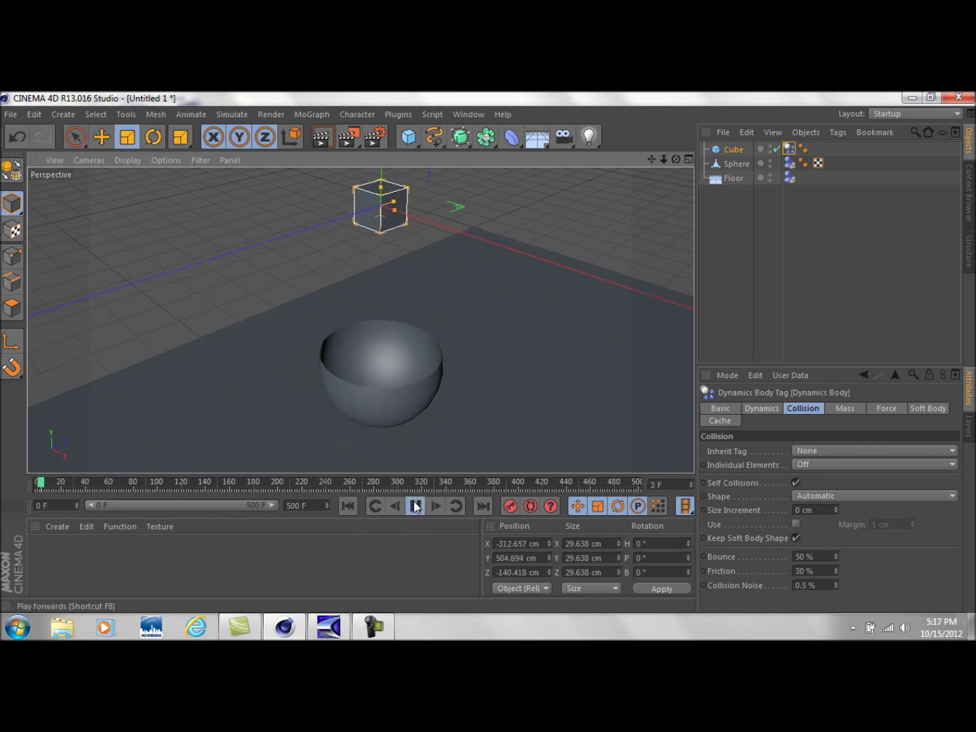
pyautogui.click(354, 506)
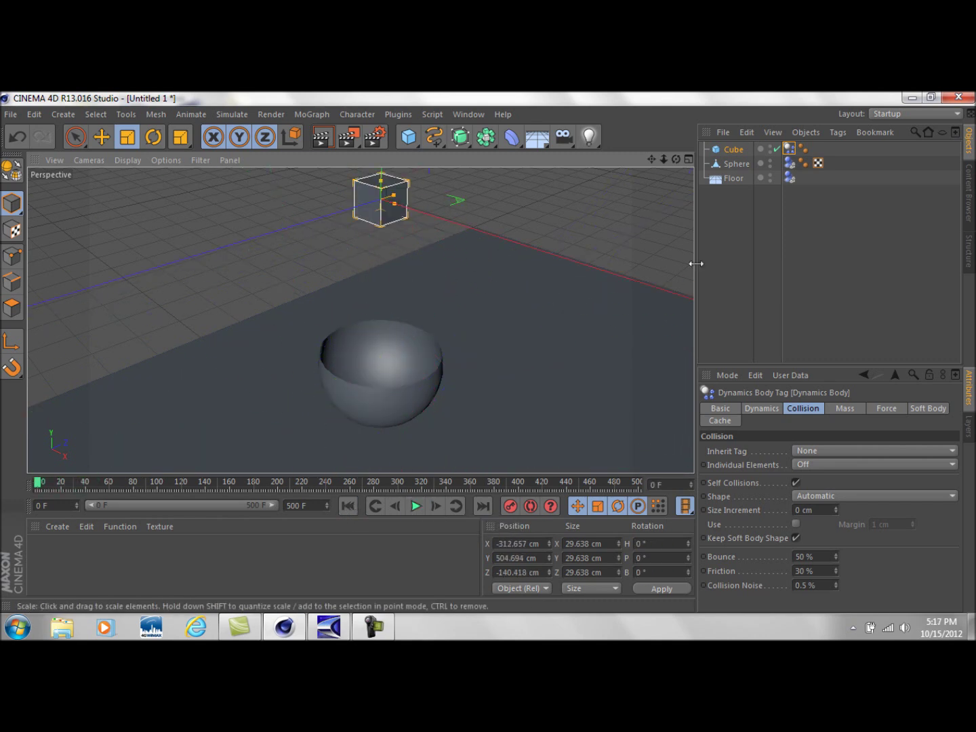
# Set the Sphere's Dynamics Body collision shape to Static Mesh
pyautogui.click(790, 167)
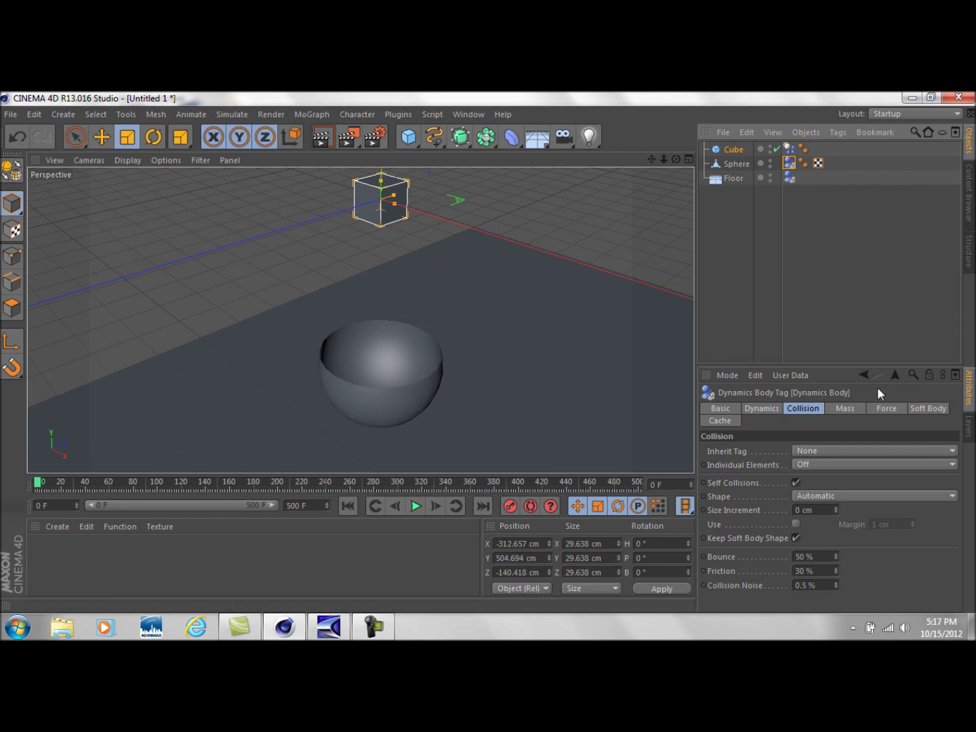
pyautogui.click(812, 405)
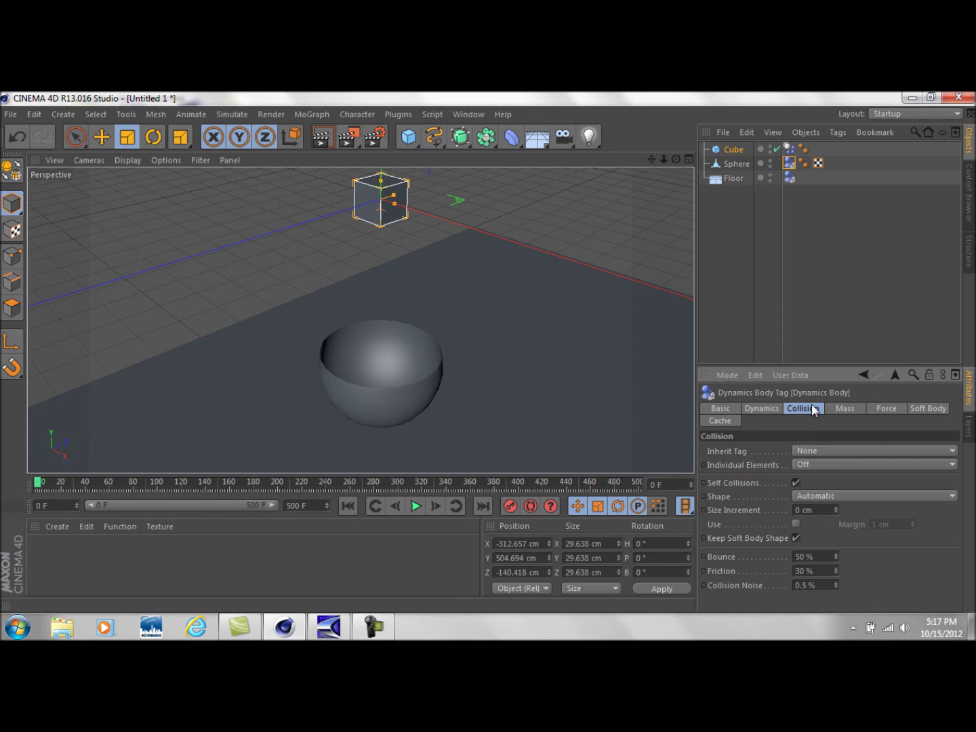
pyautogui.click(832, 499)
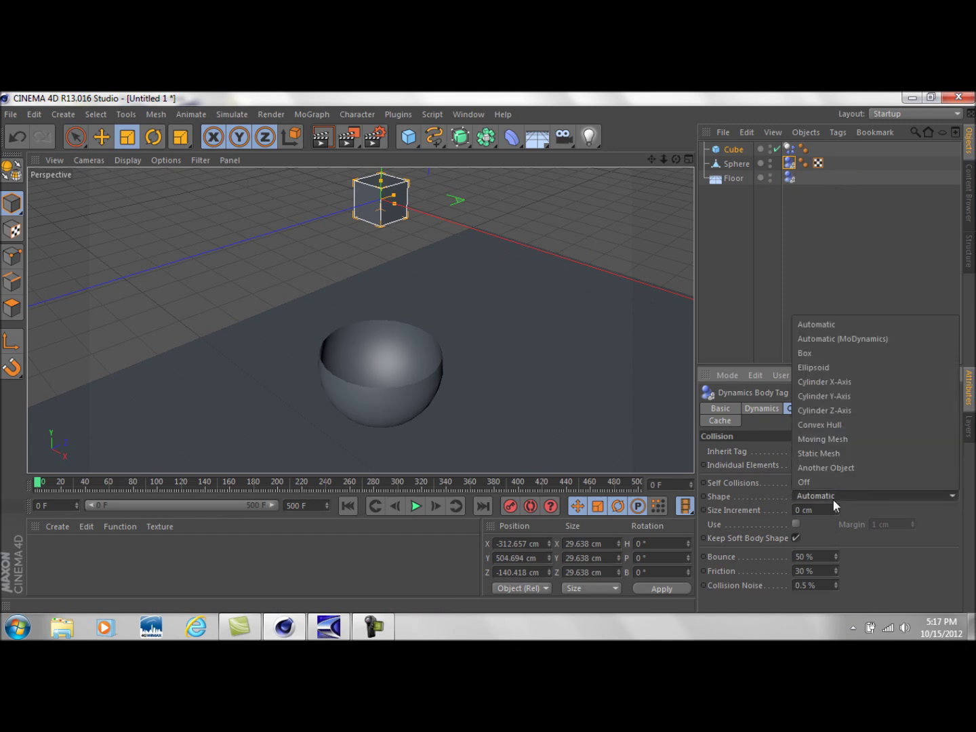
pyautogui.click(855, 452)
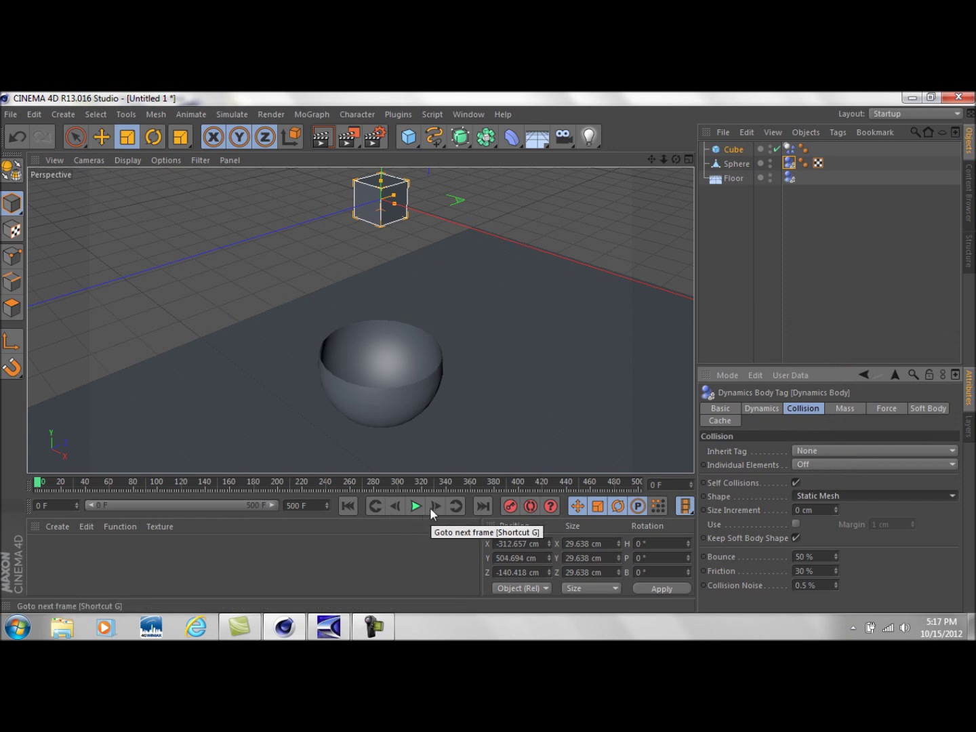
# Play the drop and inspect the cube settled inside the bowl, then rewind to frame 0
pyautogui.click(412, 508)
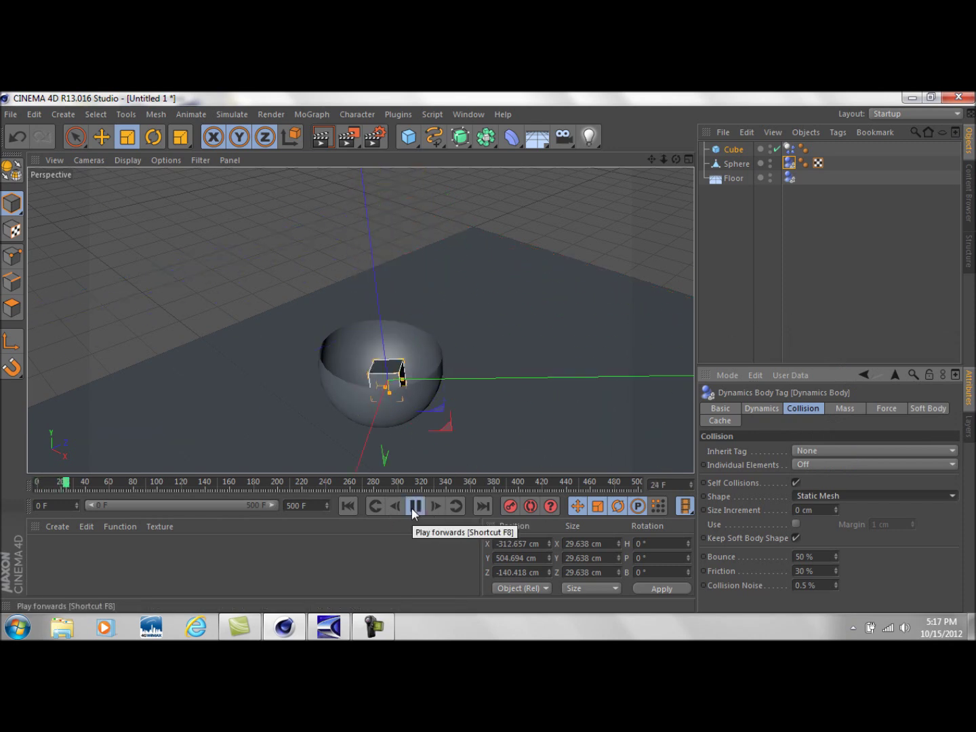
pyautogui.click(412, 508)
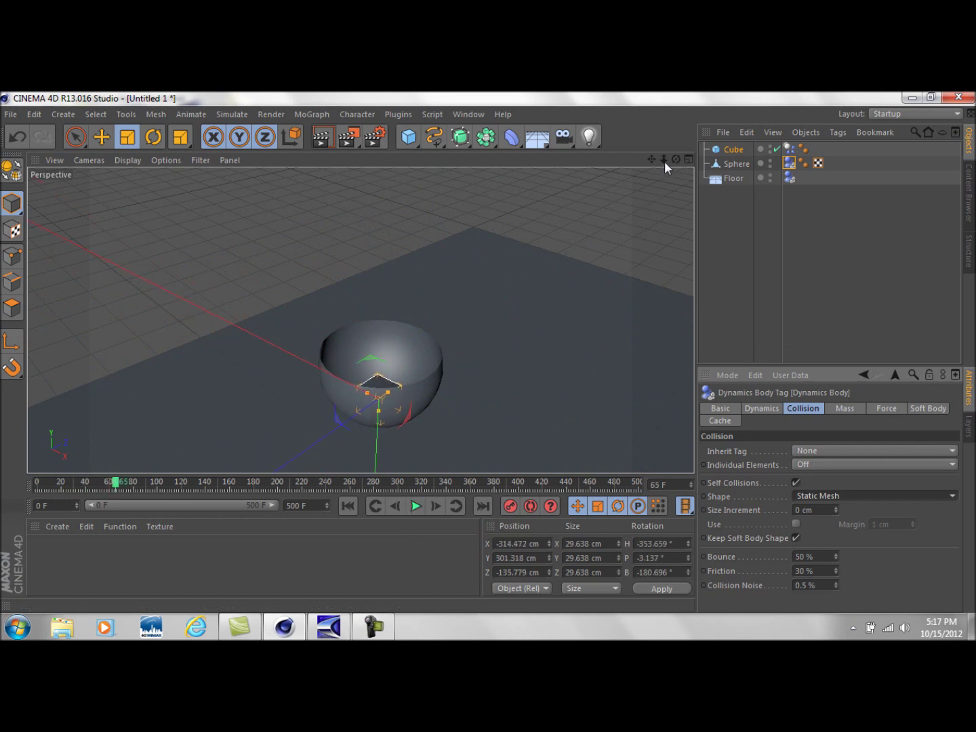
pyautogui.moveTo(676, 159); pyautogui.dragTo(651, 198)
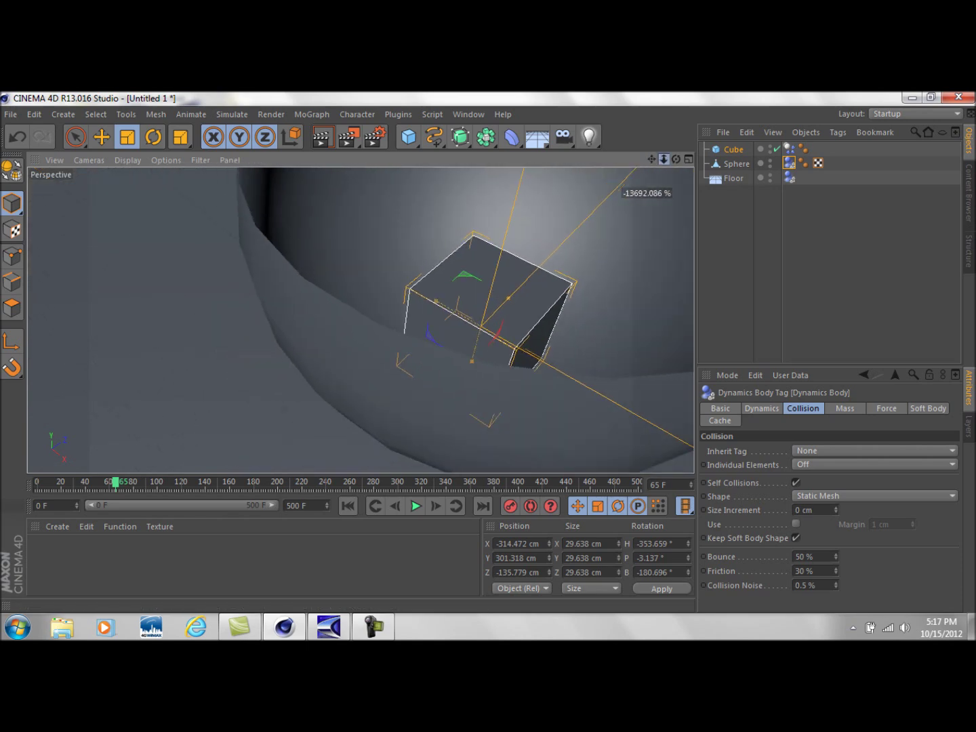
pyautogui.moveTo(663, 160); pyautogui.dragTo(665, 167)
pyautogui.keyDown('alt'); pyautogui.moveTo(534, 194); pyautogui.dragTo(454, 193); pyautogui.keyUp('alt')
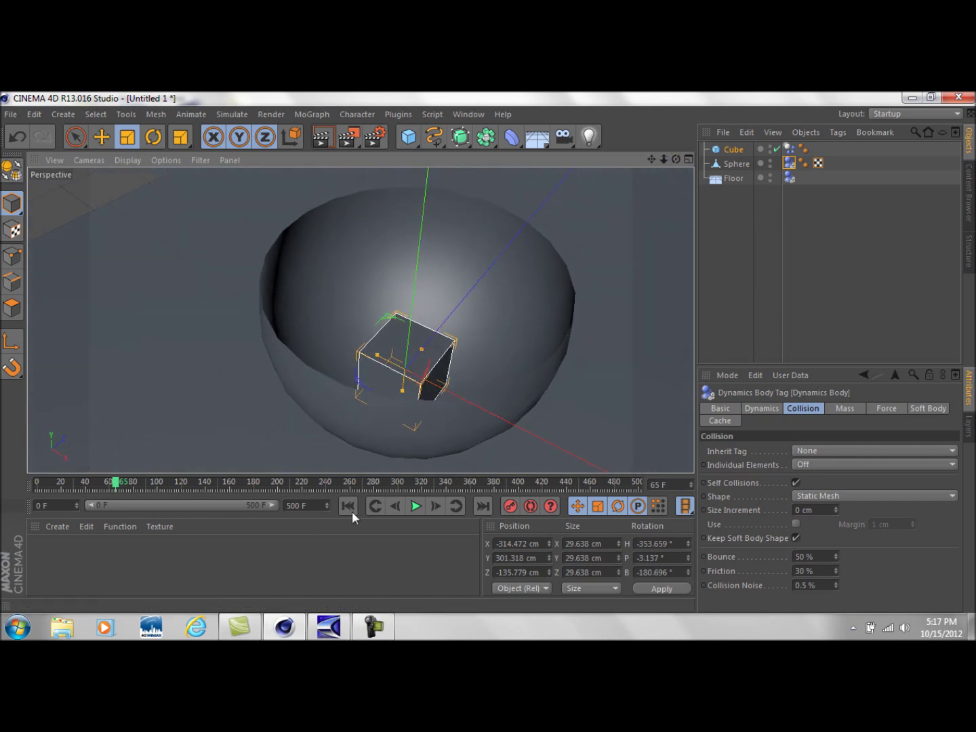
pyautogui.click(350, 509)
pyautogui.scroll(-5, 438, 434)
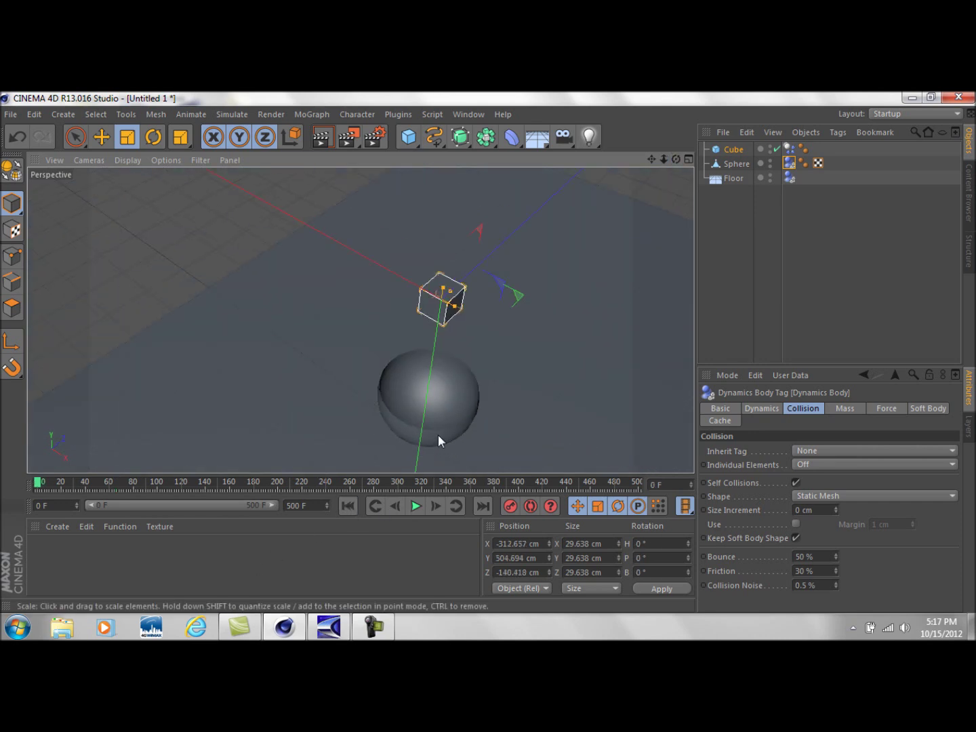
pyautogui.click(416, 505)
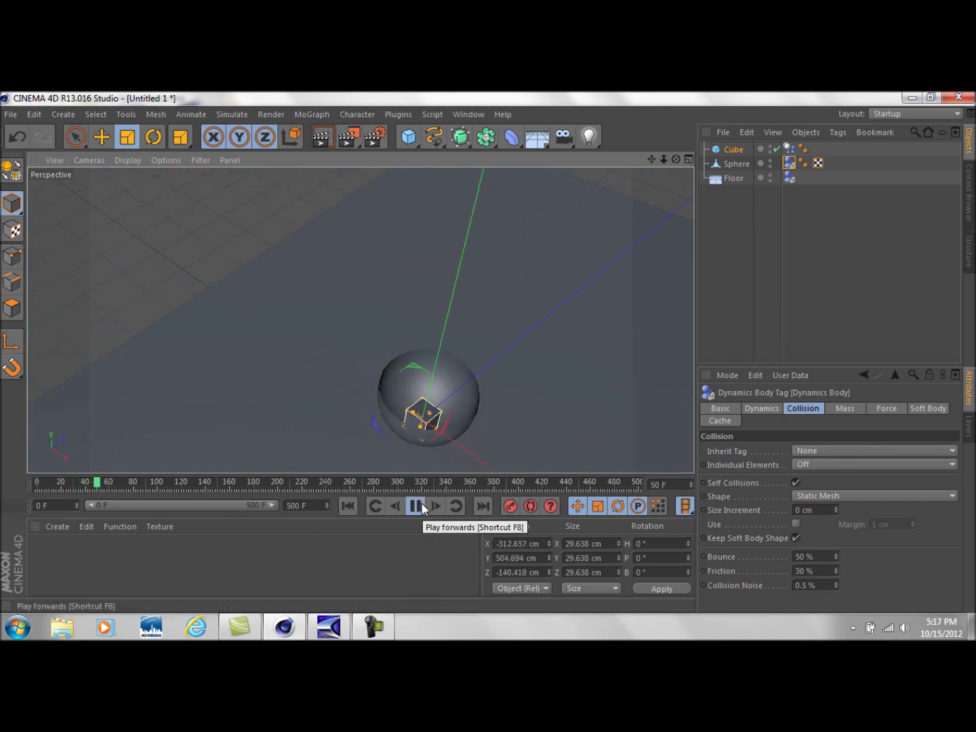
pyautogui.click(416, 505)
pyautogui.click(348, 505)
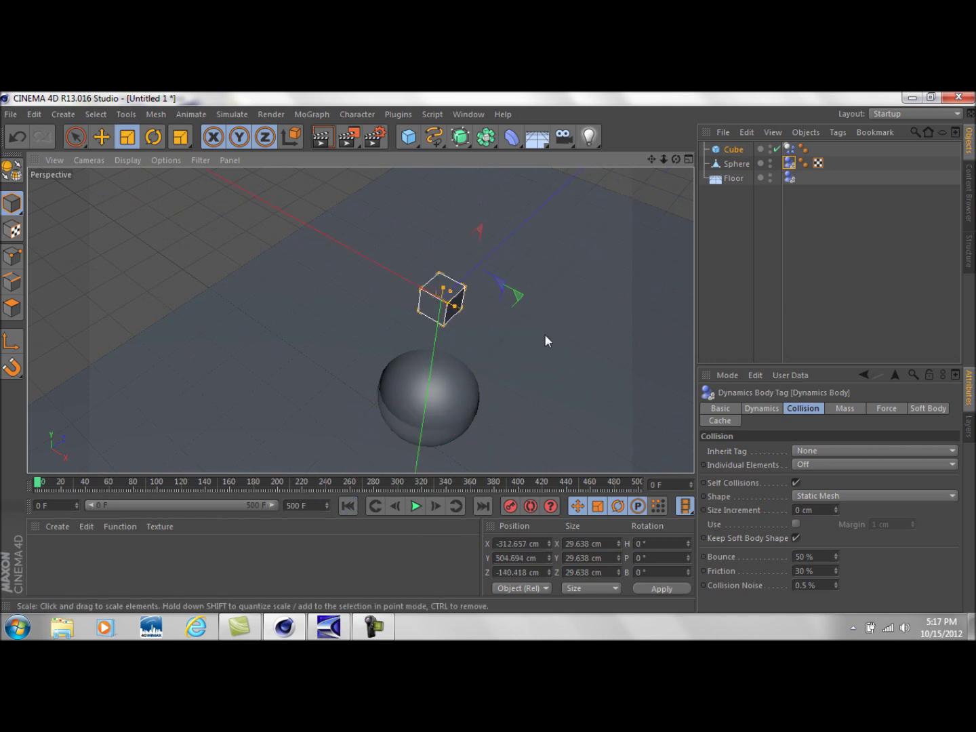
# Switch the sphere's collision shape back to Automatic, test the drop, then show the Mass settings
pyautogui.click(851, 496)
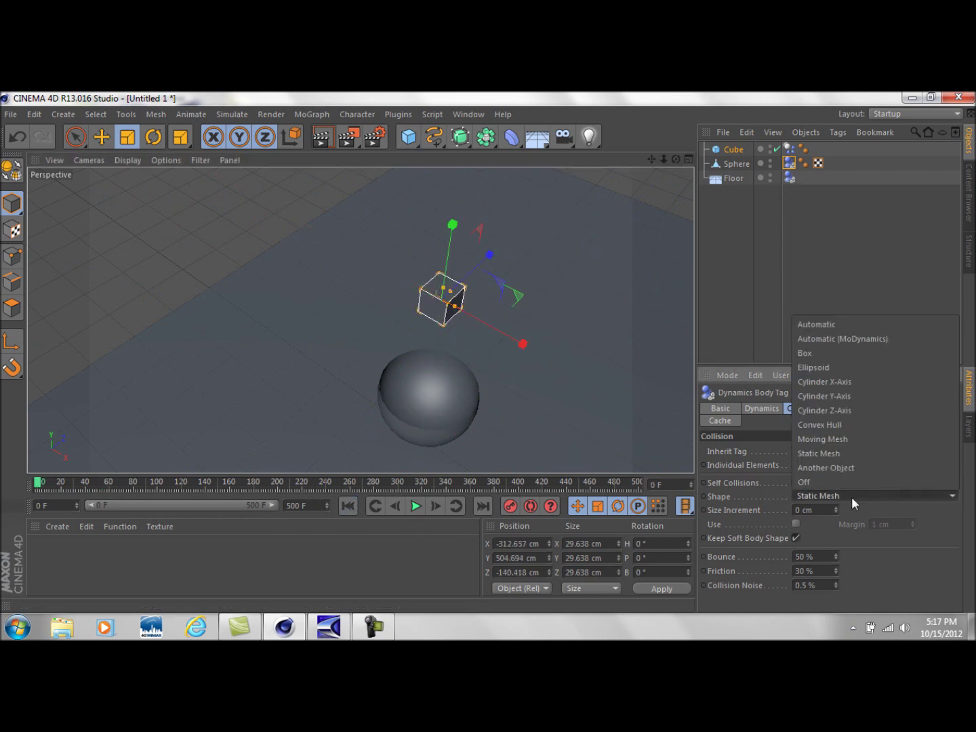
pyautogui.click(824, 326)
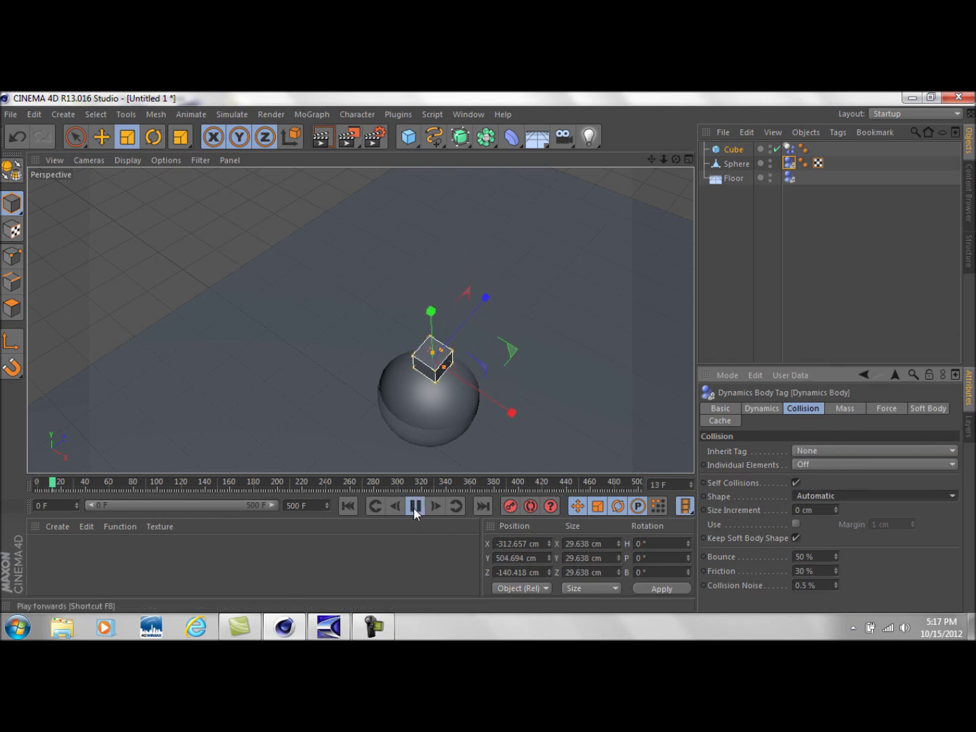
pyautogui.click(415, 507)
pyautogui.click(348, 506)
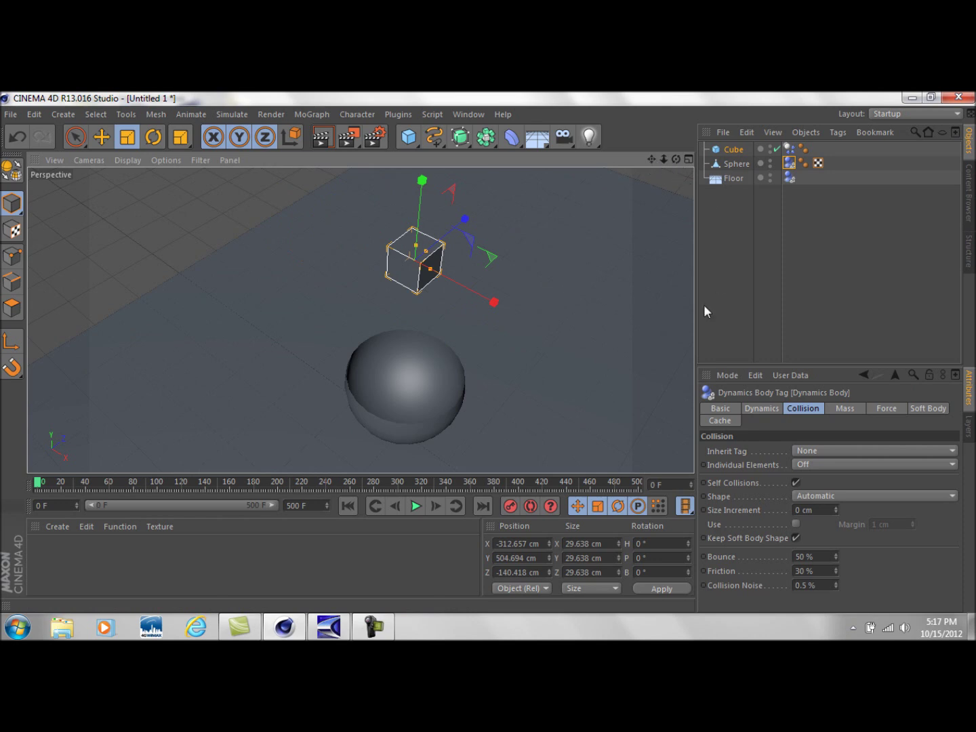
pyautogui.click(843, 409)
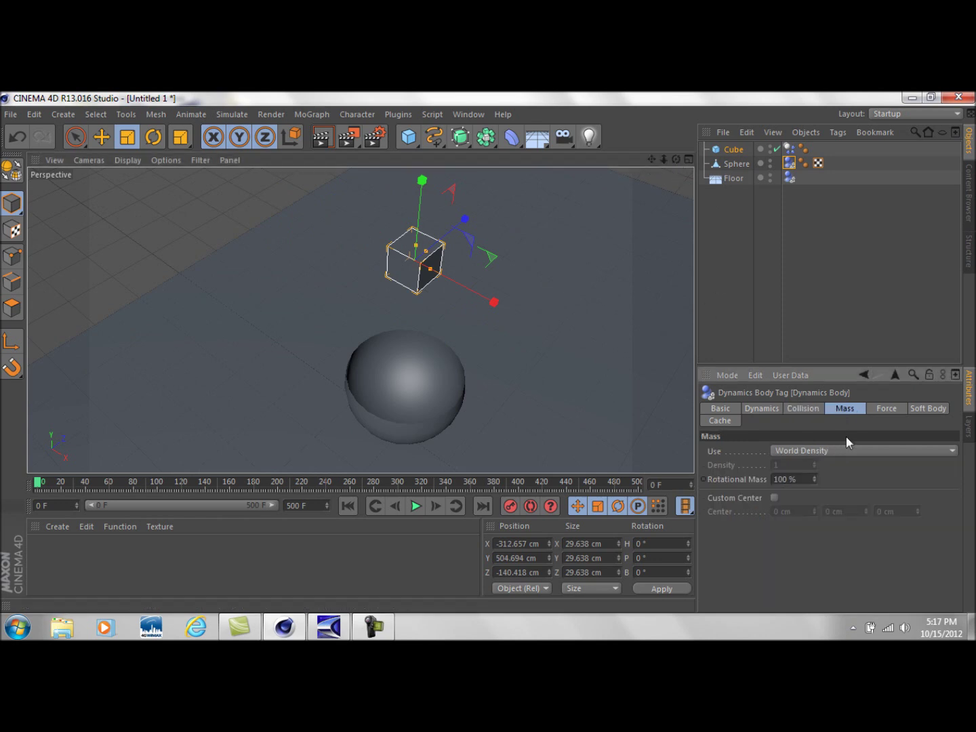
# Switch the sphere's dynamics body to Custom Mass and run a quick drop test from frame 0
pyautogui.moveTo(678, 159)
pyautogui.mouseDown()
pyautogui.moveTo(671, 163)
pyautogui.moveTo(676, 154)
pyautogui.mouseUp()
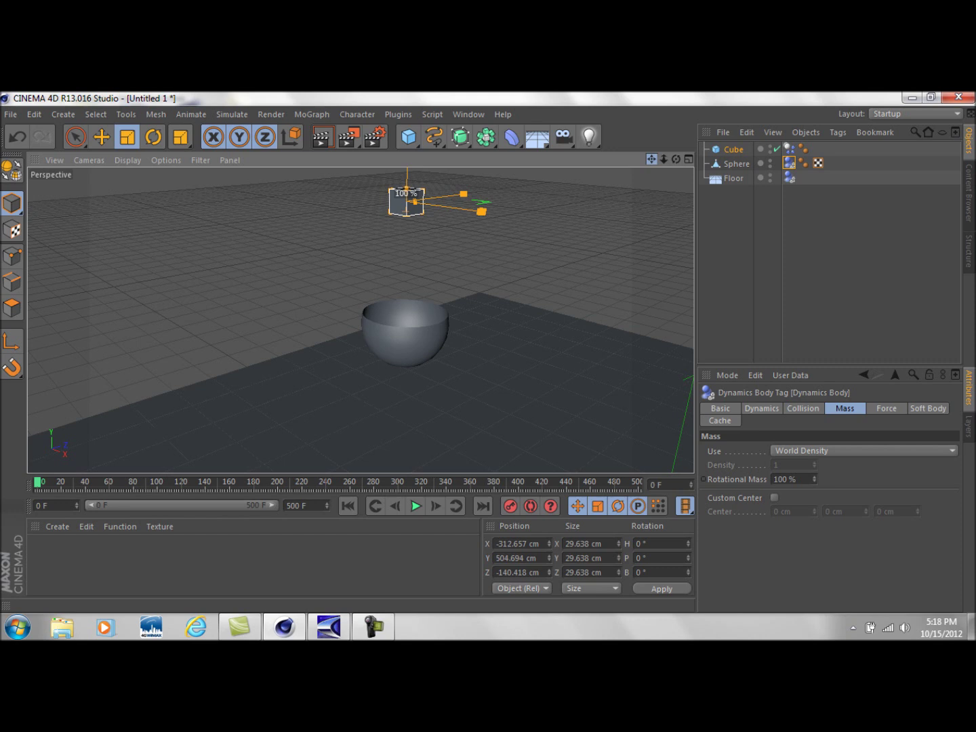
pyautogui.moveTo(650, 159); pyautogui.dragTo(652, 162)
pyautogui.click(787, 164)
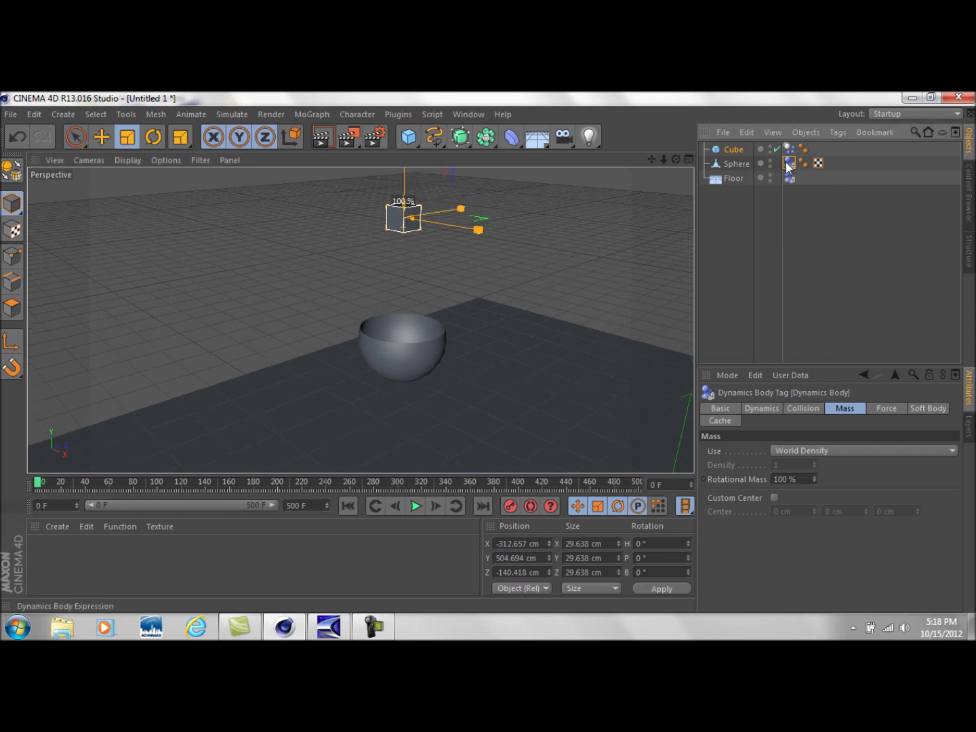
pyautogui.click(854, 455)
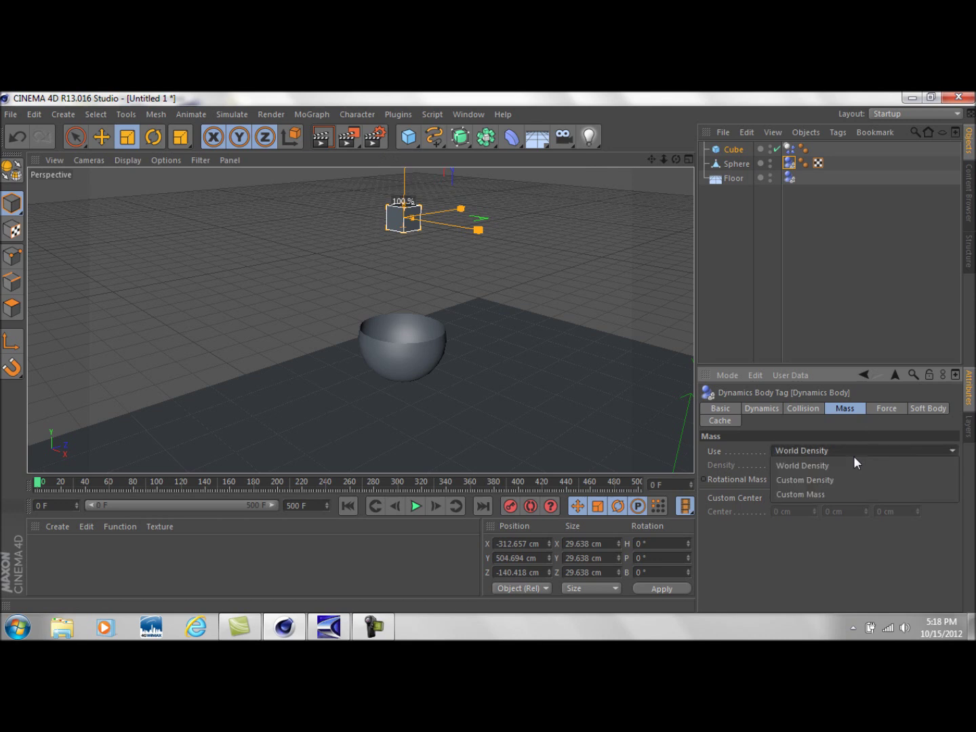
pyautogui.click(845, 493)
pyautogui.click(788, 467)
pyautogui.doubleClick(788, 467)
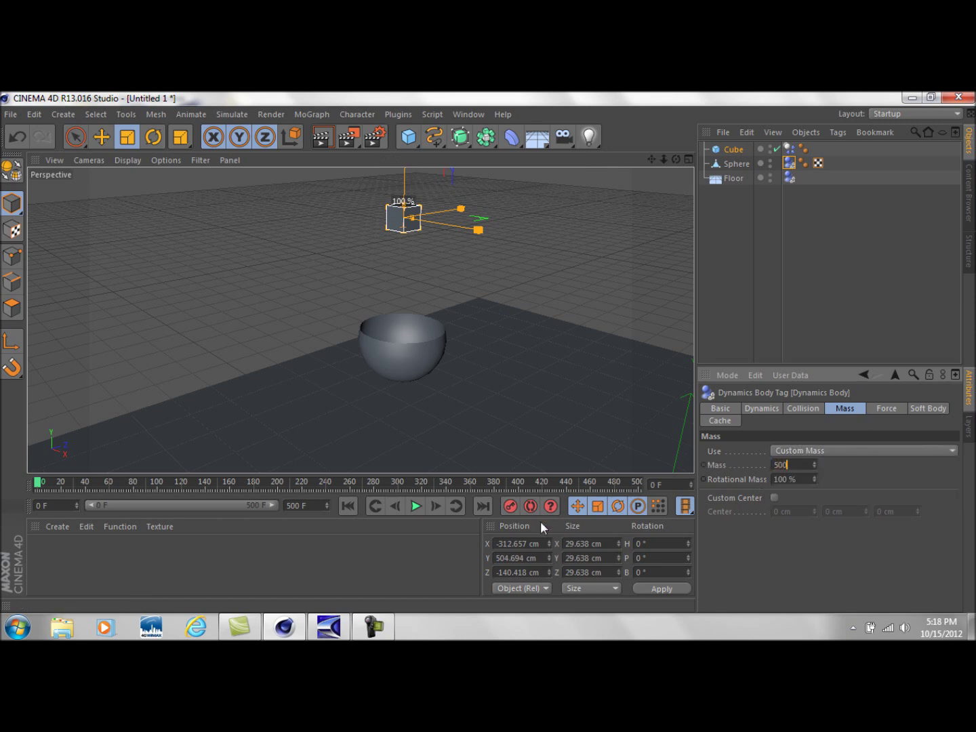
pyautogui.click(415, 505)
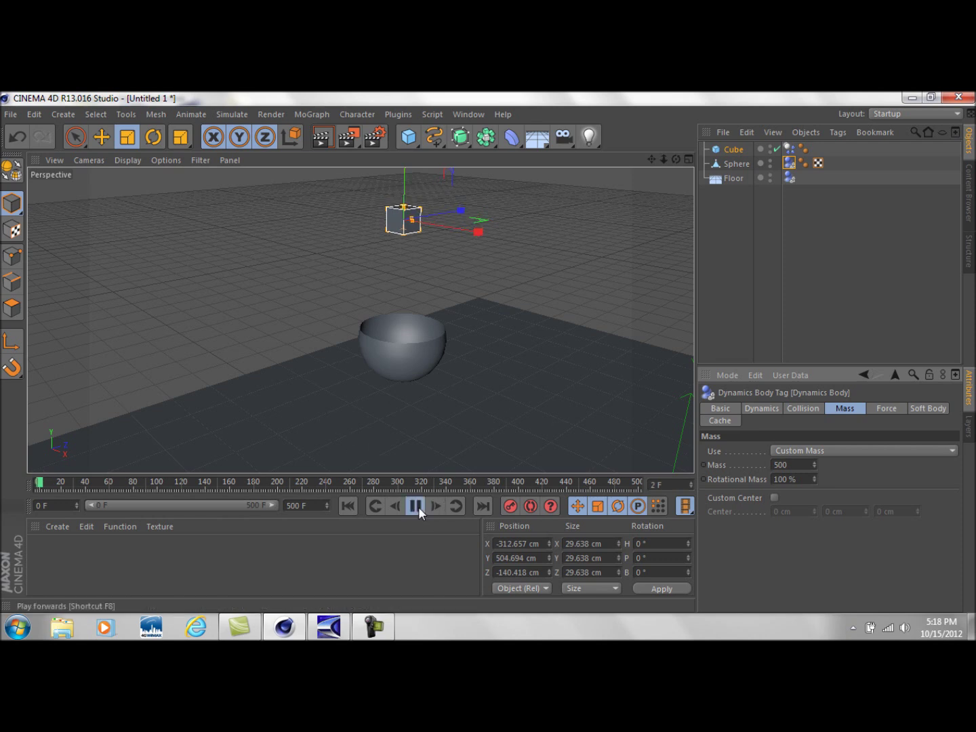
pyautogui.click(416, 507)
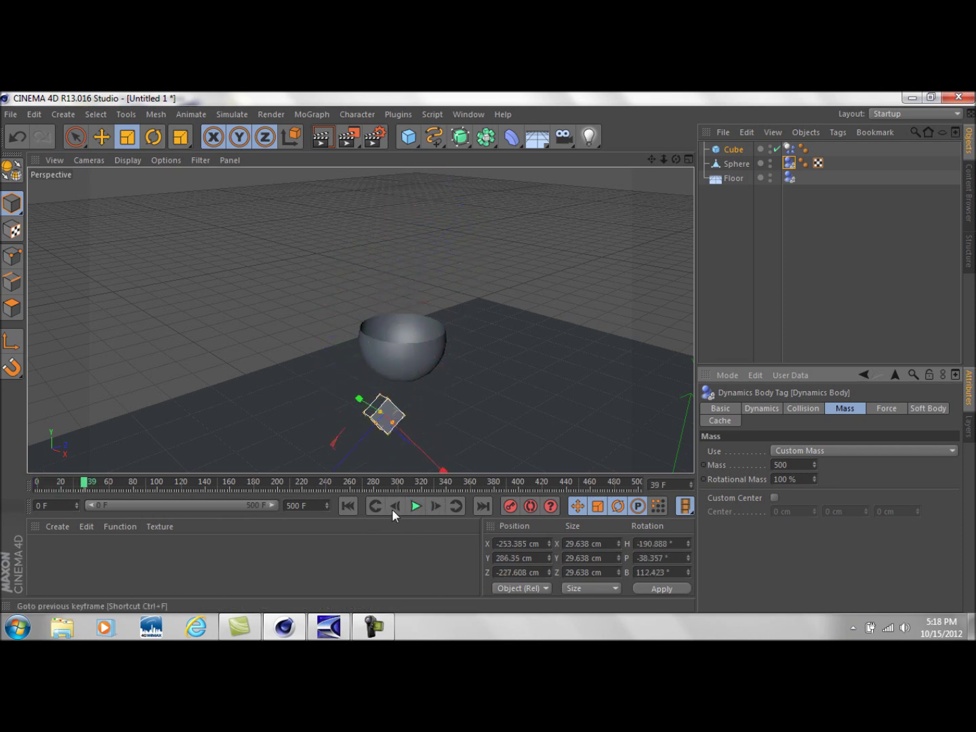
pyautogui.click(345, 507)
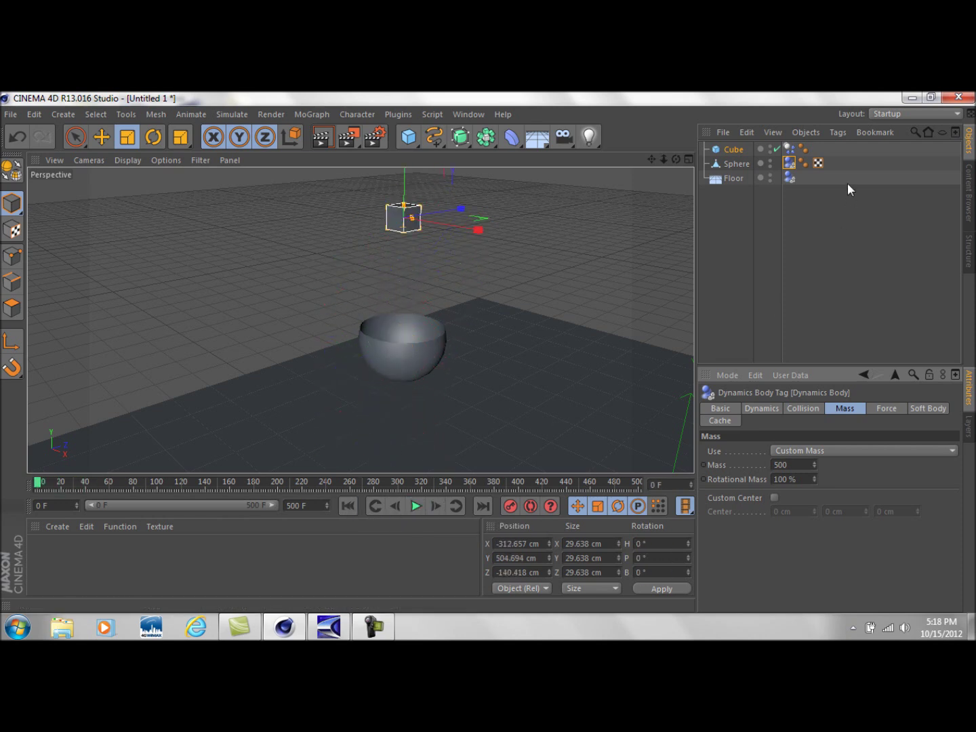
# Set the sphere back to World Density and give the cube a custom mass of 500
pyautogui.click(790, 150)
pyautogui.click(791, 164)
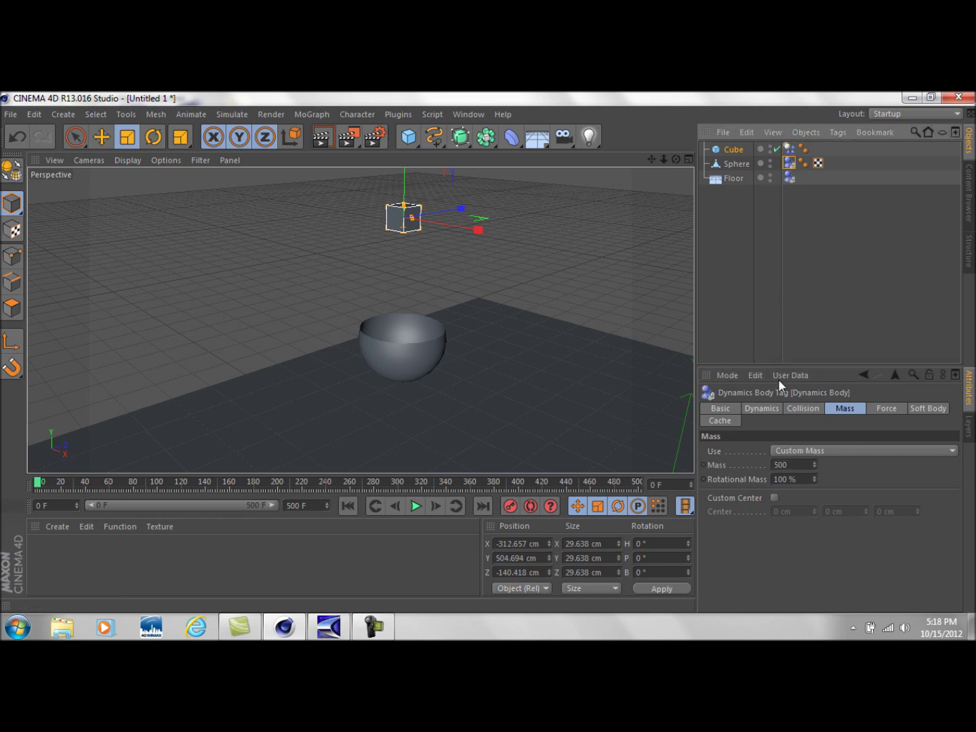
pyautogui.click(816, 451)
pyautogui.click(810, 463)
pyautogui.click(790, 150)
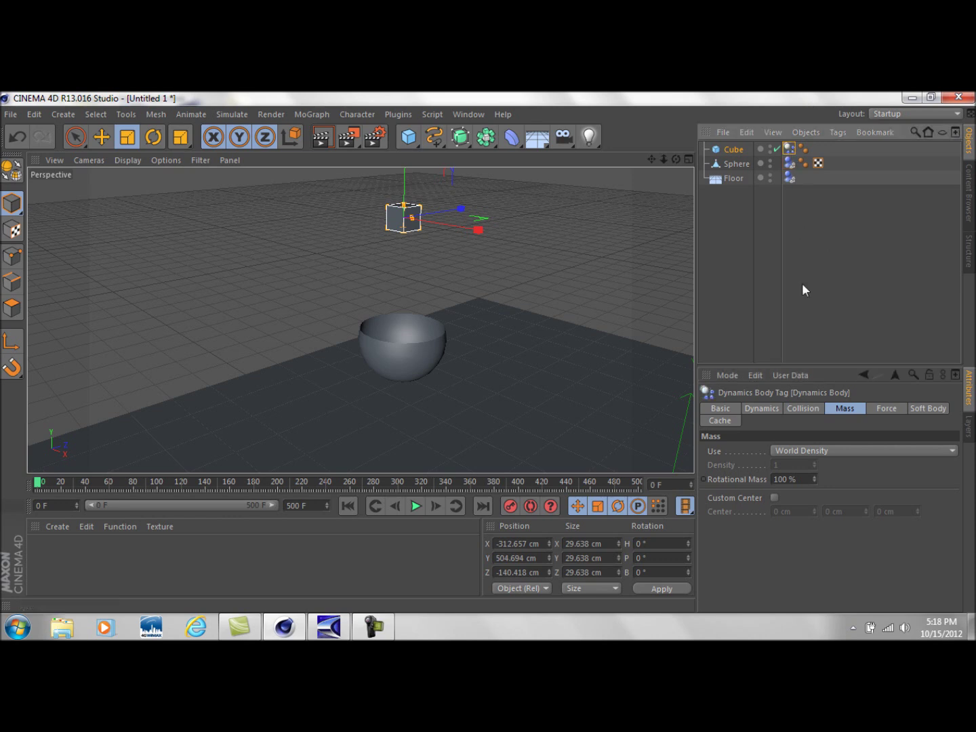
pyautogui.click(815, 451)
pyautogui.click(818, 493)
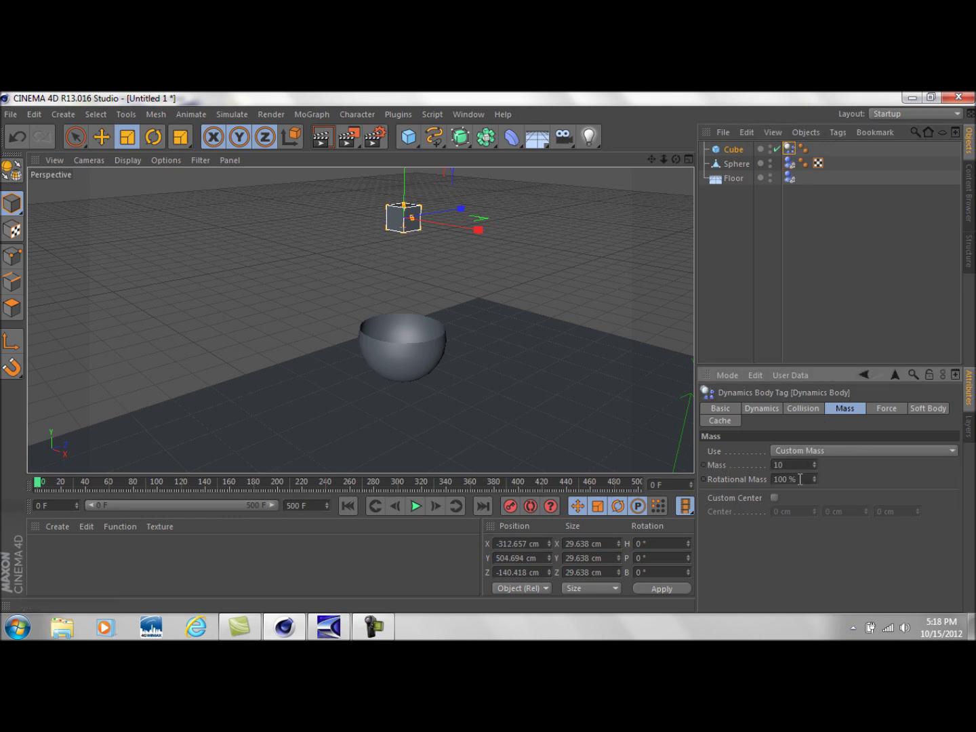
pyautogui.write('500')
# Restore the sphere's collision shape to Static Mesh
pyautogui.click(791, 163)
pyautogui.click(803, 408)
pyautogui.click(814, 496)
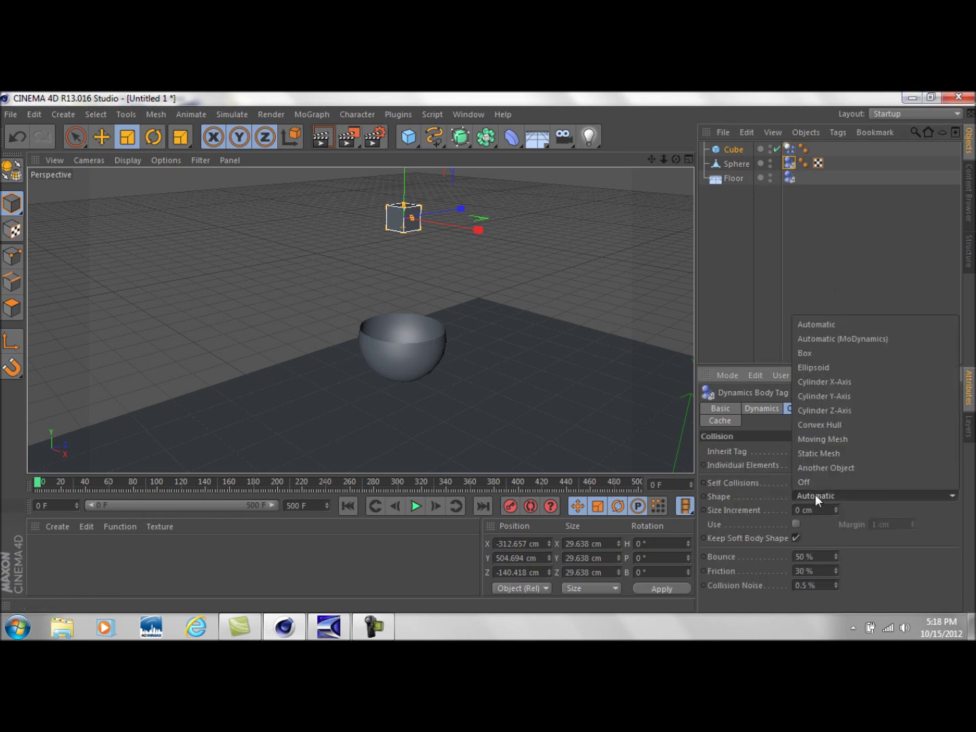
pyautogui.click(832, 450)
# Replay the drop test, rewind to frame 0, and select both the Cube and Sphere objects
pyautogui.click(410, 510)
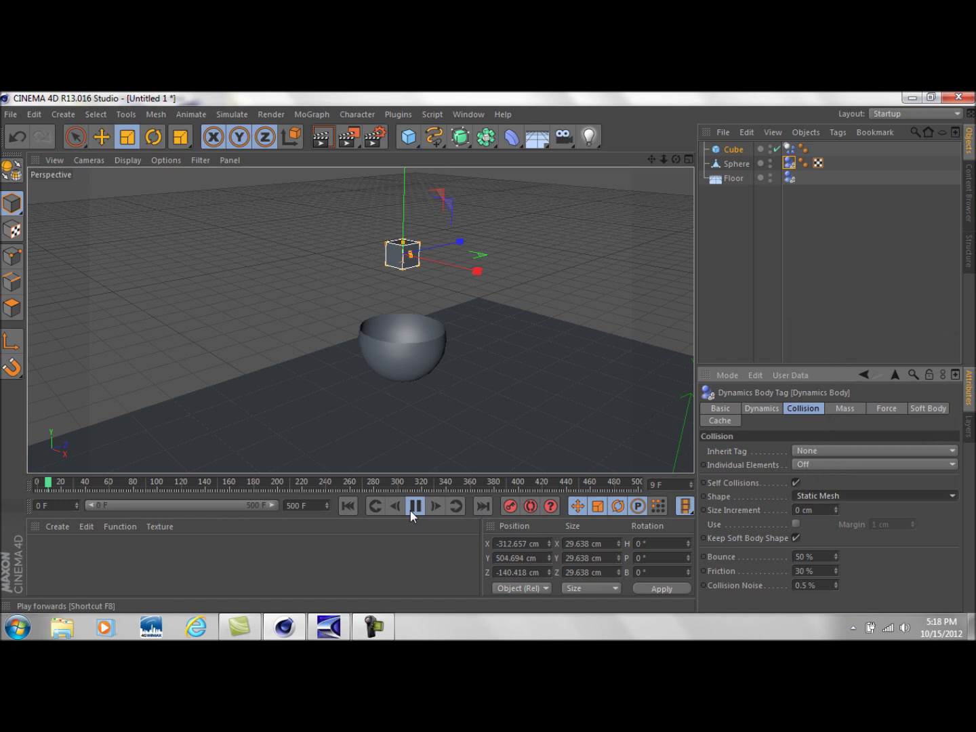
pyautogui.click(410, 510)
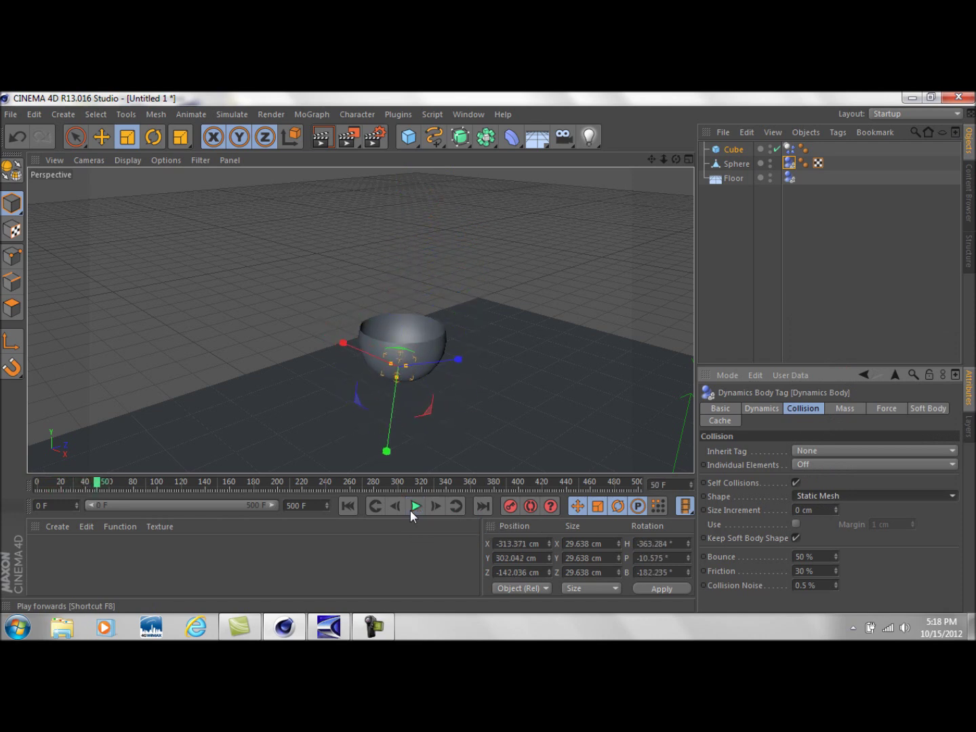
pyautogui.click(345, 505)
pyautogui.scroll(3, 412, 371)
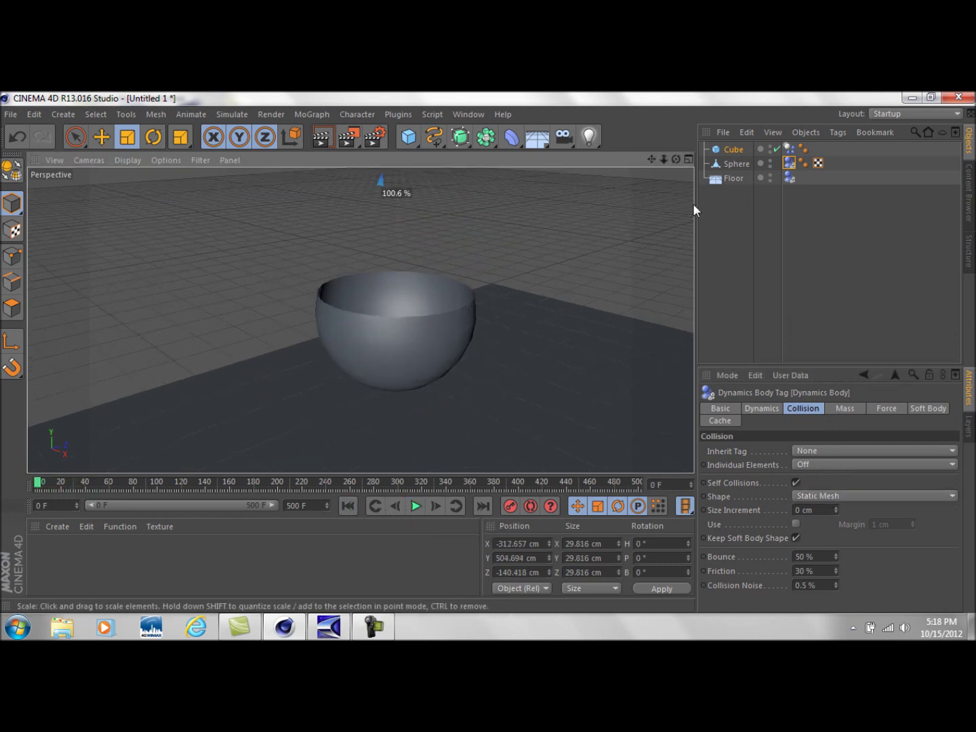
pyautogui.moveTo(856, 162); pyautogui.dragTo(631, 124)
# Delete the cube and sphere, then add a new sphere scaled down to 54.164 cm
pyautogui.press('Delete')
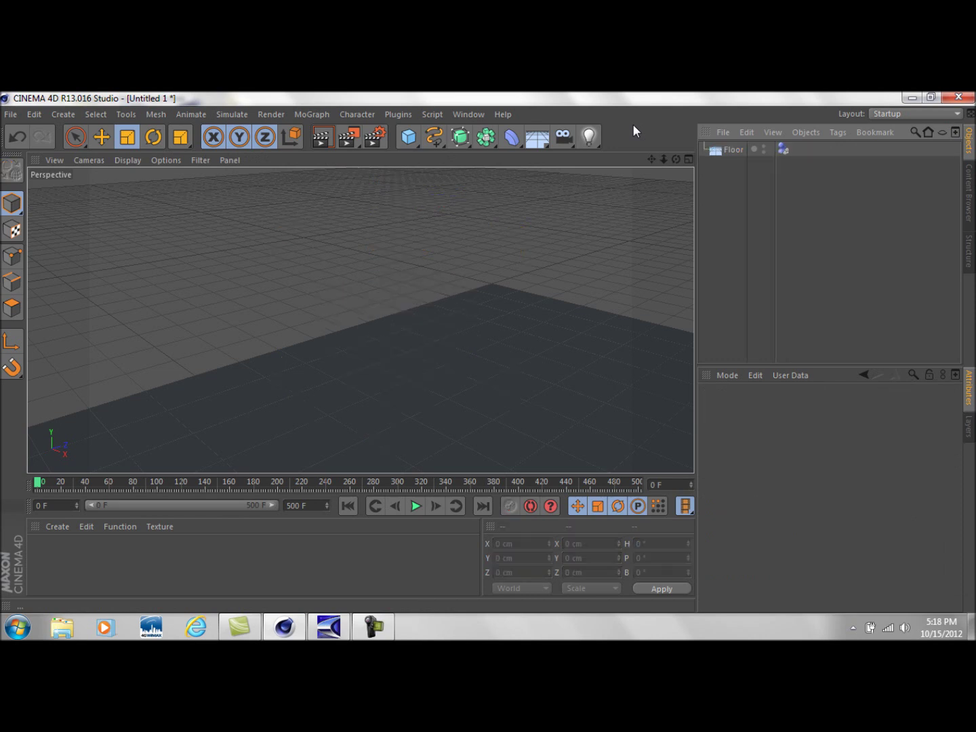
pyautogui.moveTo(670, 161)
pyautogui.mouseDown()
pyautogui.moveTo(640, 164)
pyautogui.moveTo(668, 161)
pyautogui.mouseUp()
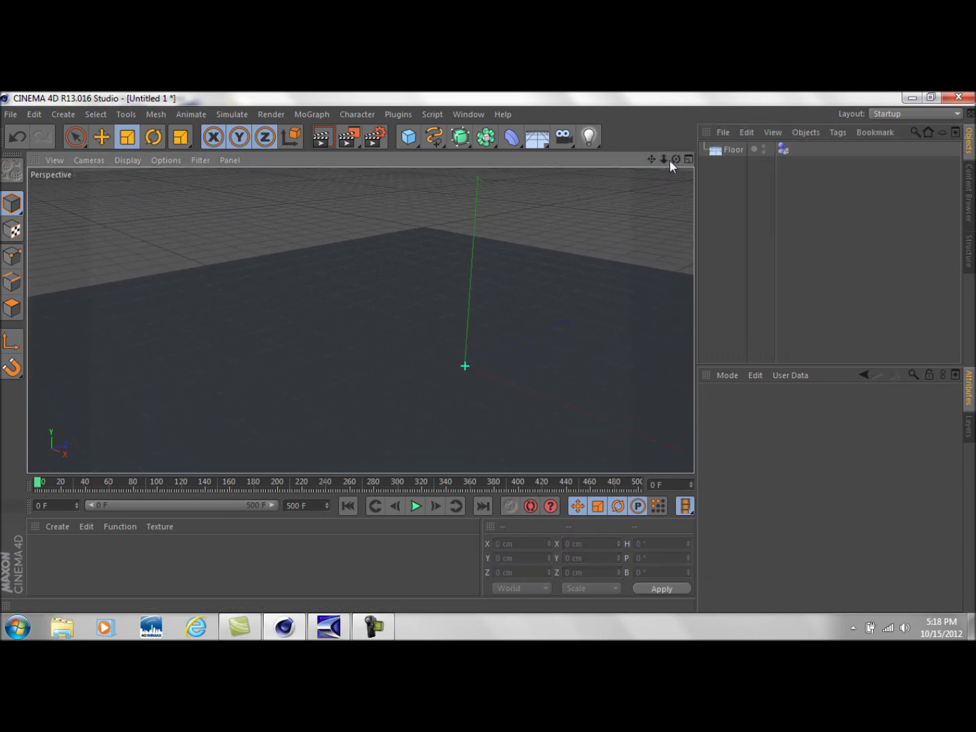
pyautogui.click(408, 138)
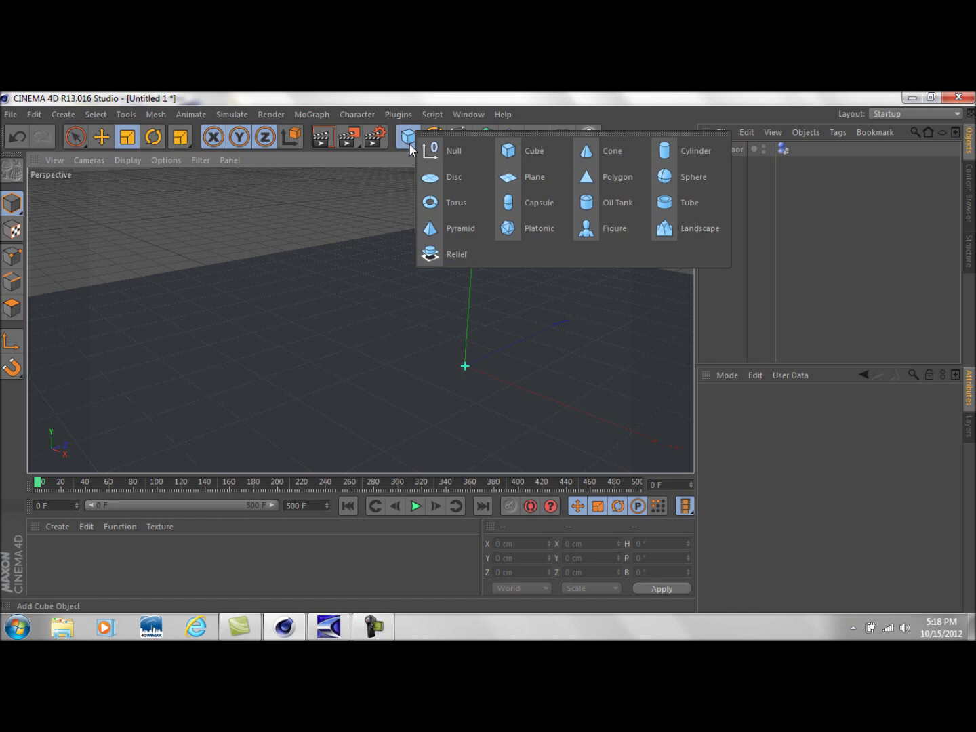
pyautogui.click(685, 176)
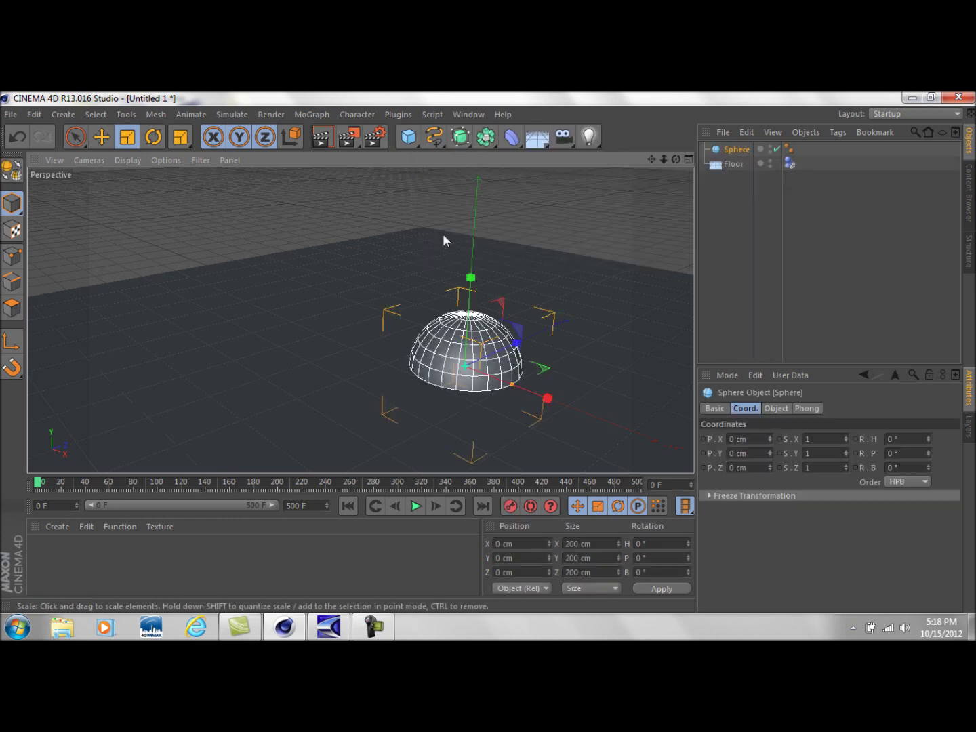
pyautogui.click(126, 136)
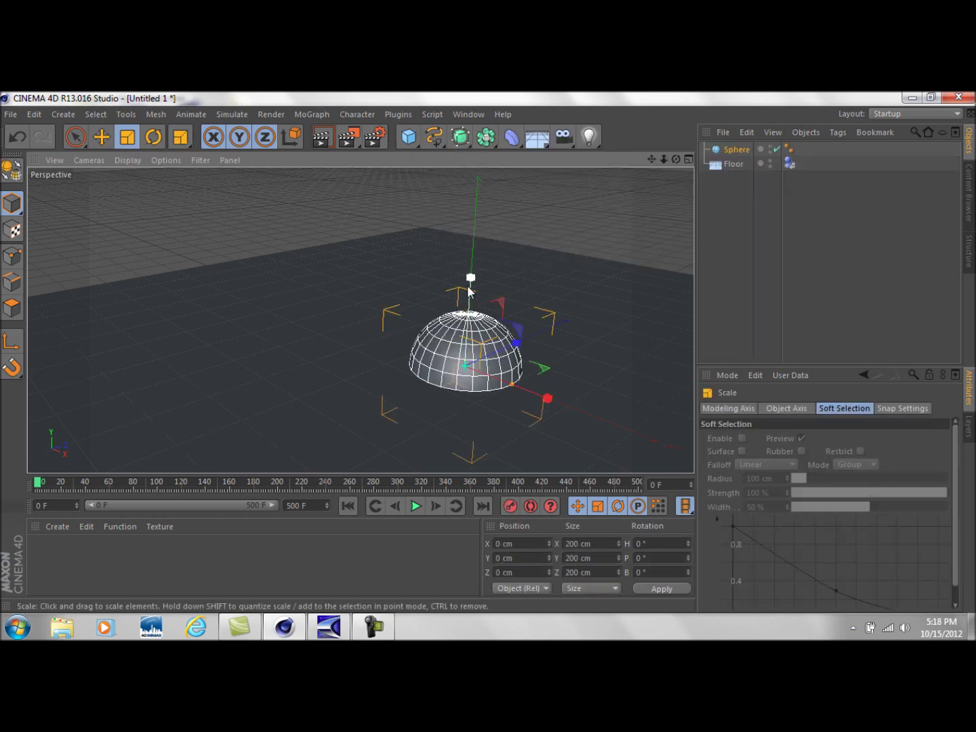
pyautogui.moveTo(434, 384); pyautogui.dragTo(321, 383)
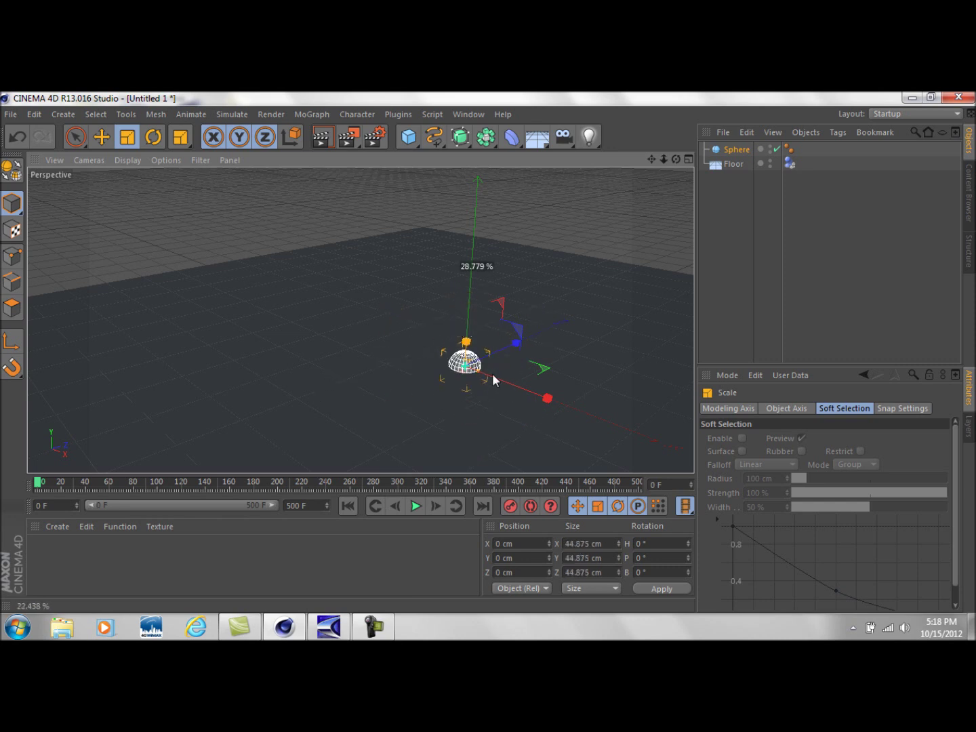
pyautogui.moveTo(492, 374); pyautogui.dragTo(633, 281)
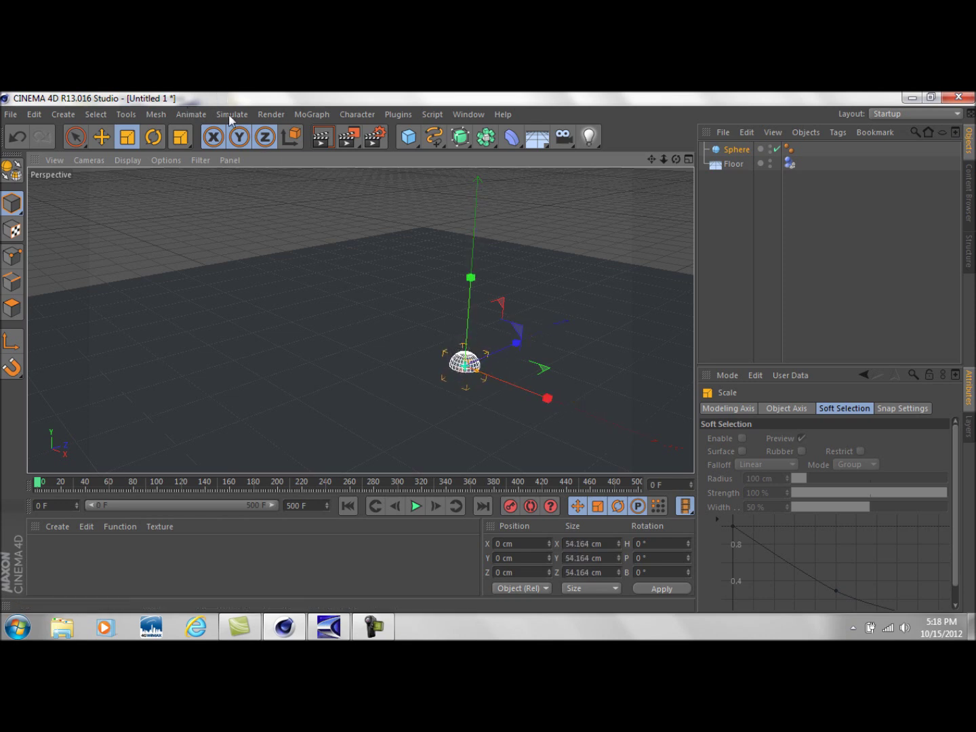
# Add a Cloner, put the sphere inside it, and give the sphere a Rigid Body tag
pyautogui.click(312, 113)
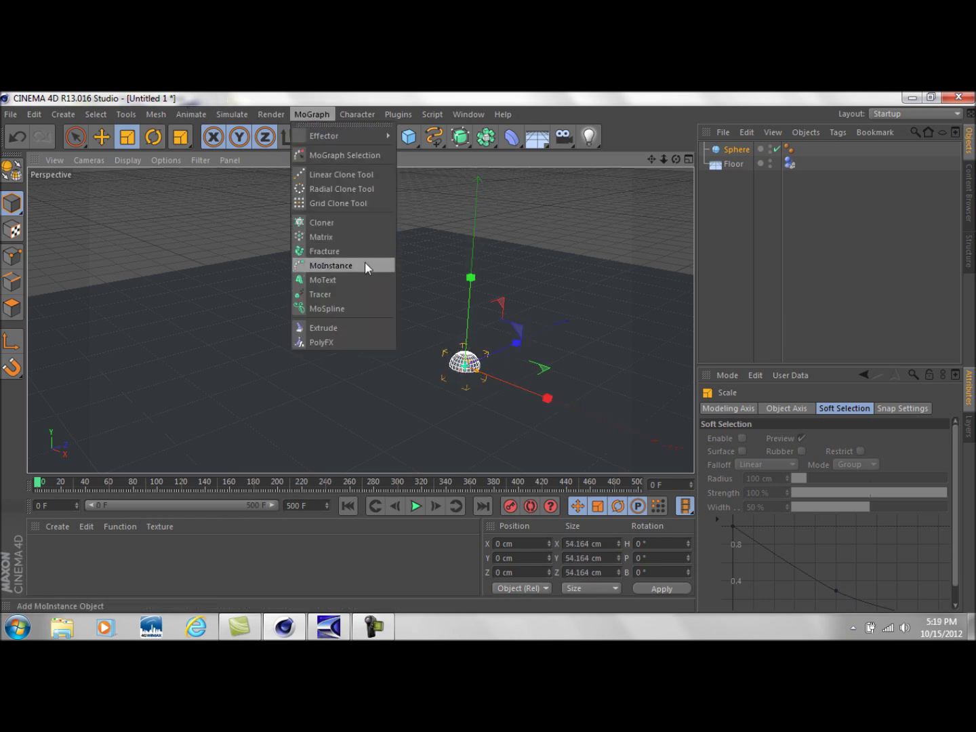
pyautogui.click(359, 224)
pyautogui.moveTo(734, 162); pyautogui.dragTo(738, 150)
pyautogui.rightClick(747, 165)
pyautogui.moveTo(823, 228)
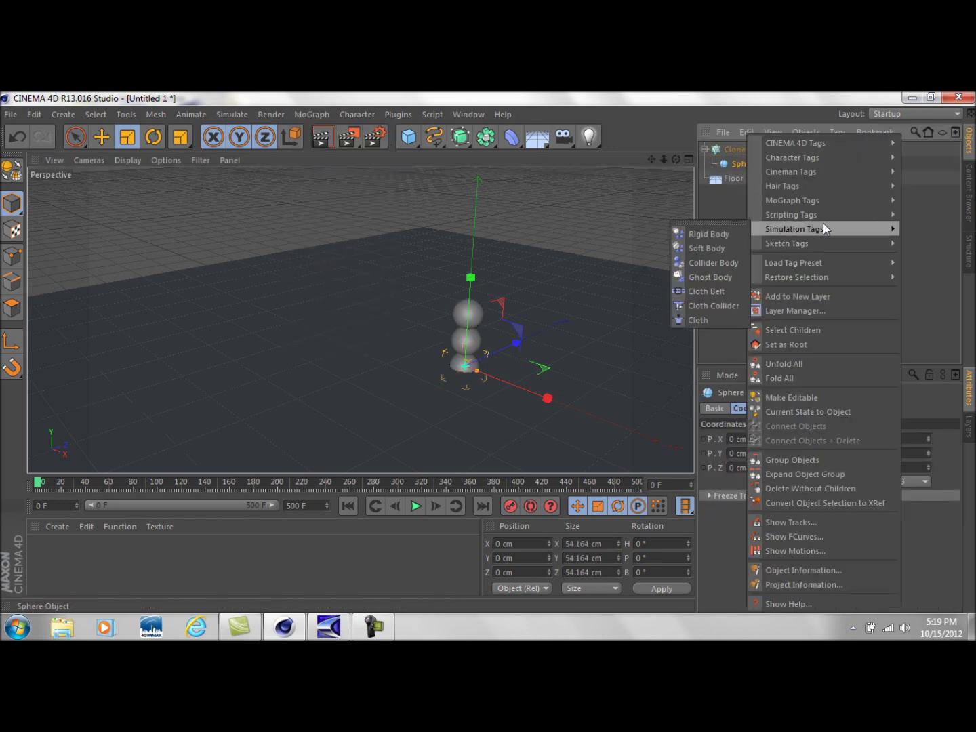
pyautogui.click(709, 235)
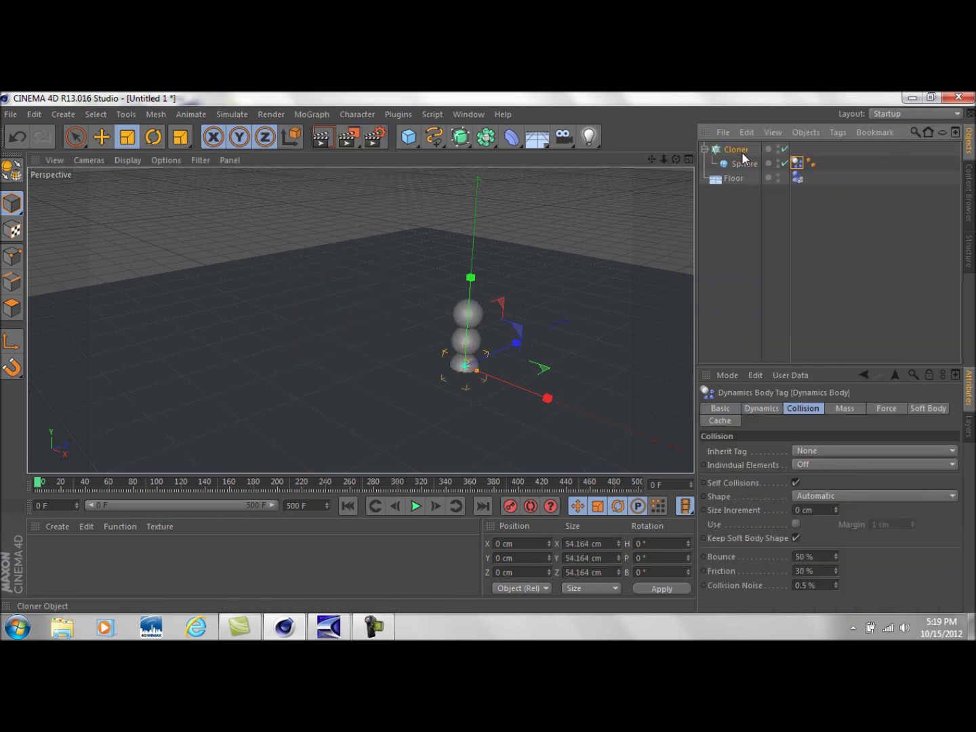
# Set the Cloner to Grid Array with counts 15, 8 and 14 along X, Y, Z
pyautogui.click(740, 150)
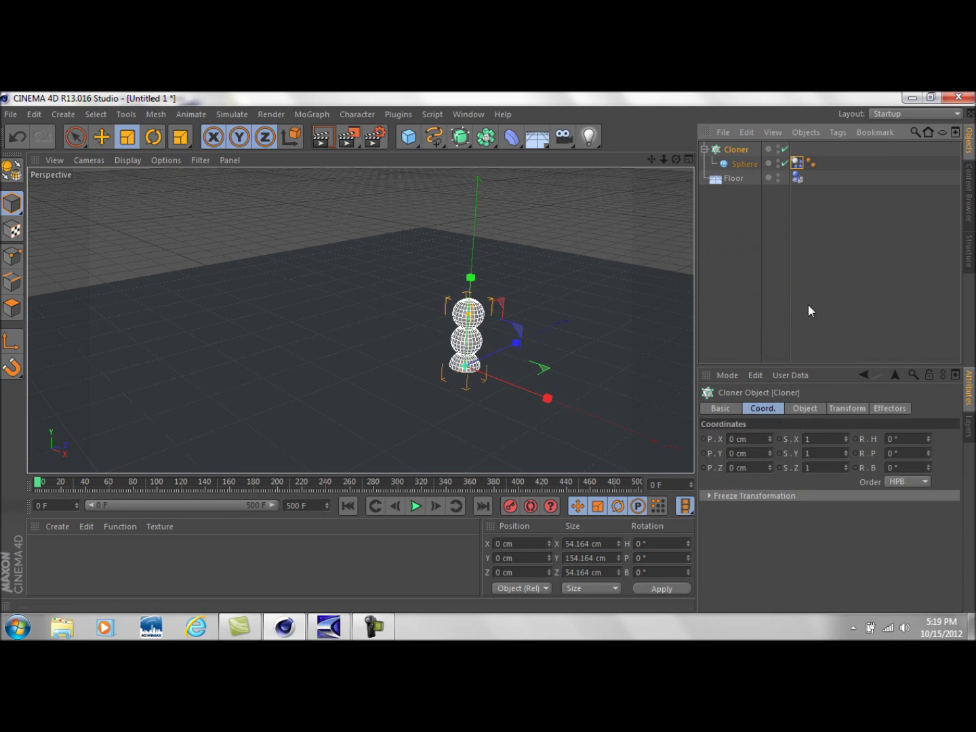
pyautogui.click(804, 408)
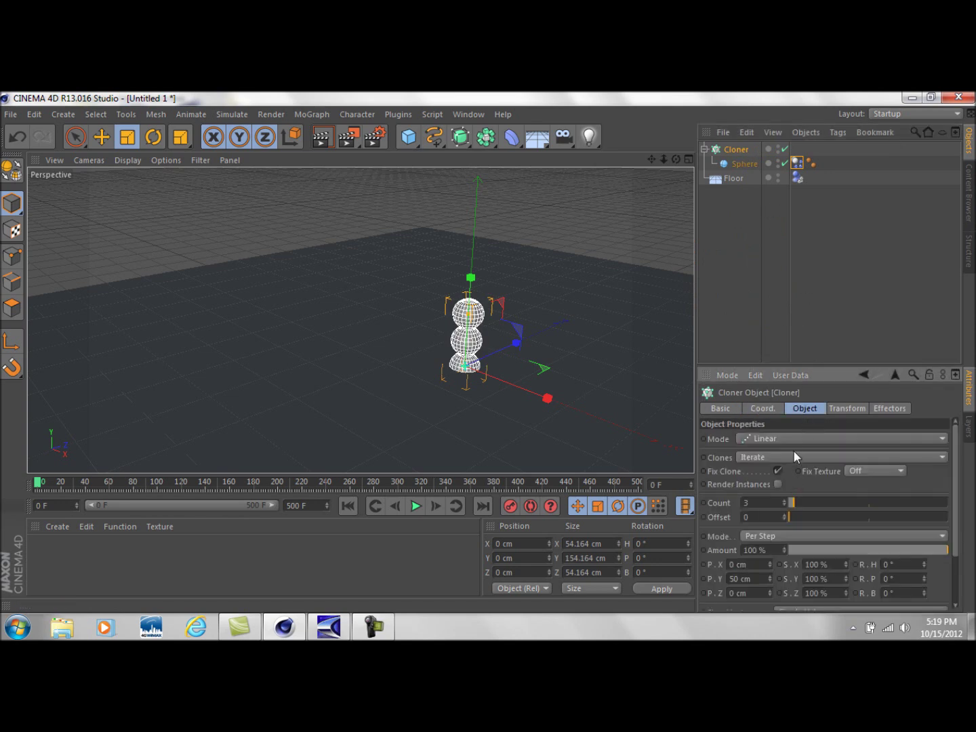
pyautogui.click(793, 439)
pyautogui.click(787, 492)
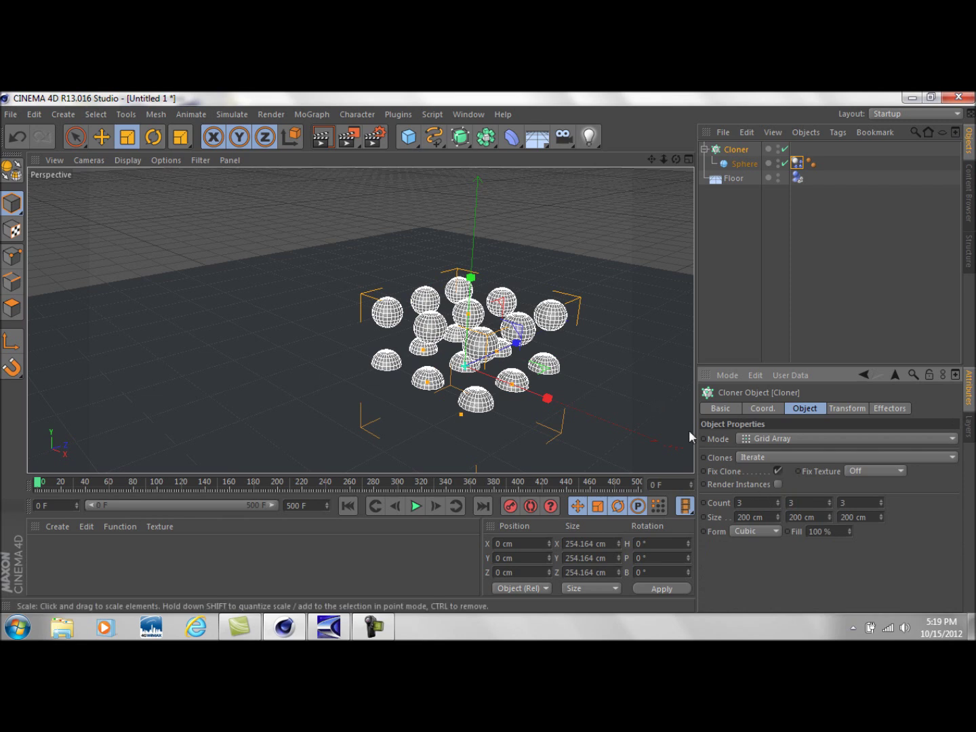
pyautogui.write('15')
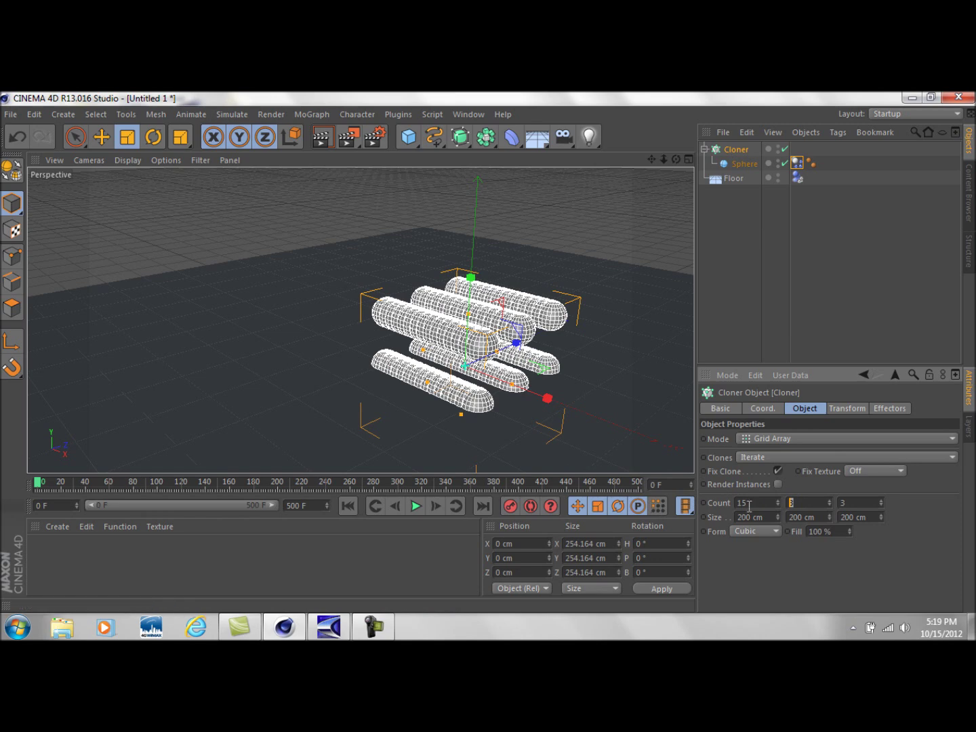
pyautogui.write('8')
pyautogui.press('Tab')
pyautogui.write('1')
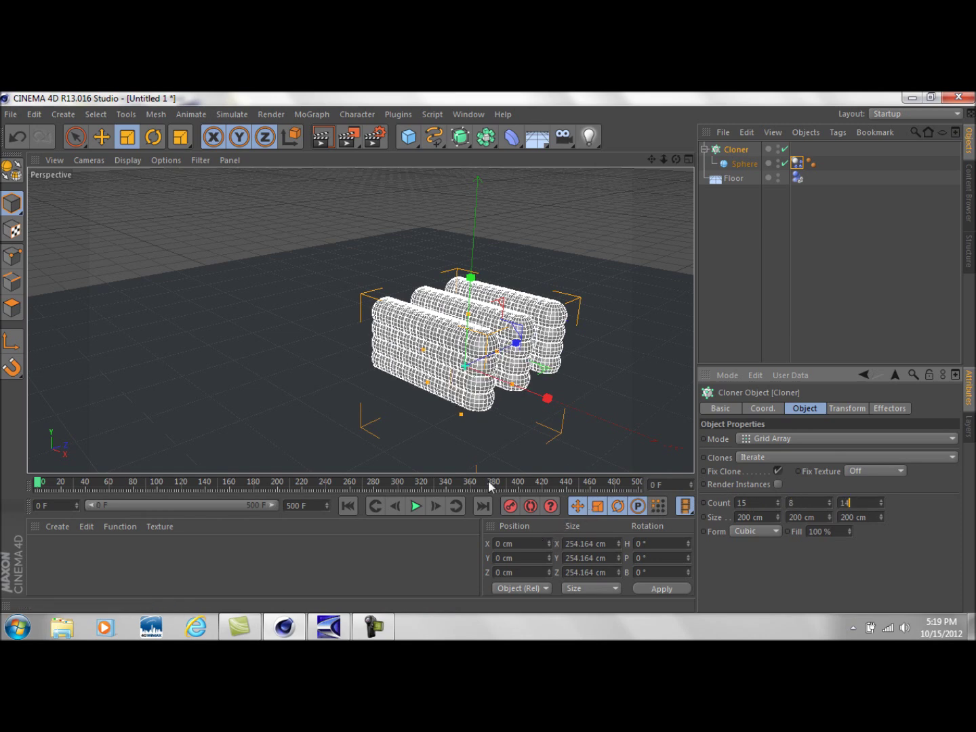
pyautogui.press('Return')
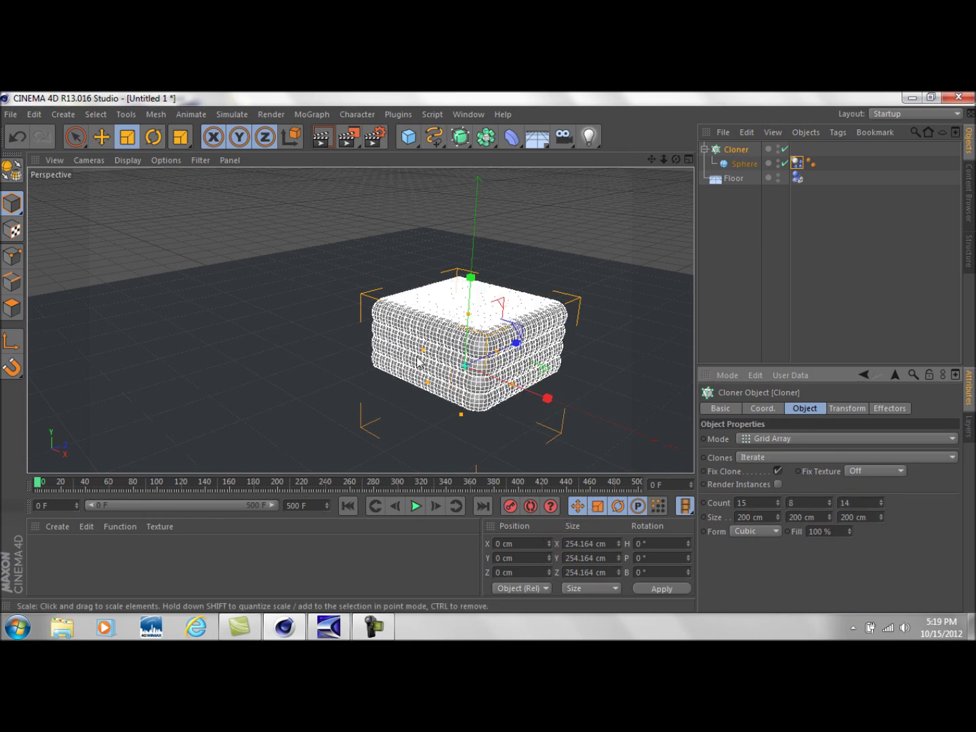
# Resize the clone grid along X, Z and Y, then shrink the whole sphere block
pyautogui.moveTo(417, 361)
pyautogui.mouseDown()
pyautogui.moveTo(351, 385)
pyautogui.moveTo(526, 401)
pyautogui.mouseUp()
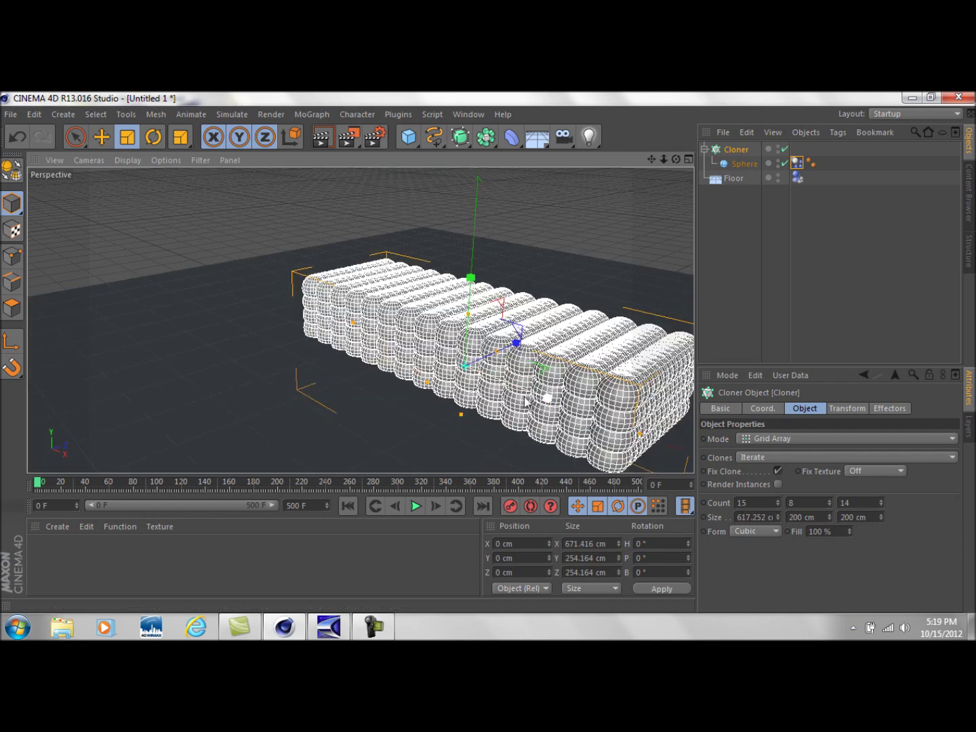
pyautogui.moveTo(540, 331)
pyautogui.mouseDown()
pyautogui.moveTo(589, 312)
pyautogui.moveTo(493, 321)
pyautogui.mouseUp()
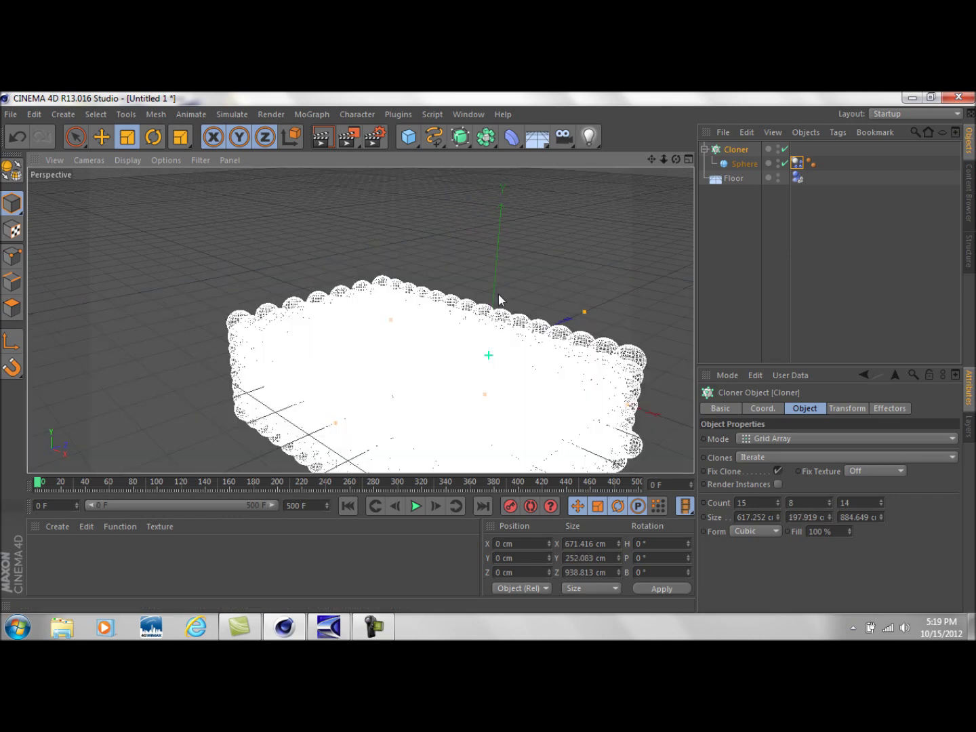
pyautogui.moveTo(501, 267)
pyautogui.mouseDown()
pyautogui.moveTo(500, 257)
pyautogui.moveTo(500, 282)
pyautogui.moveTo(503, 256)
pyautogui.mouseUp()
pyautogui.press('t')
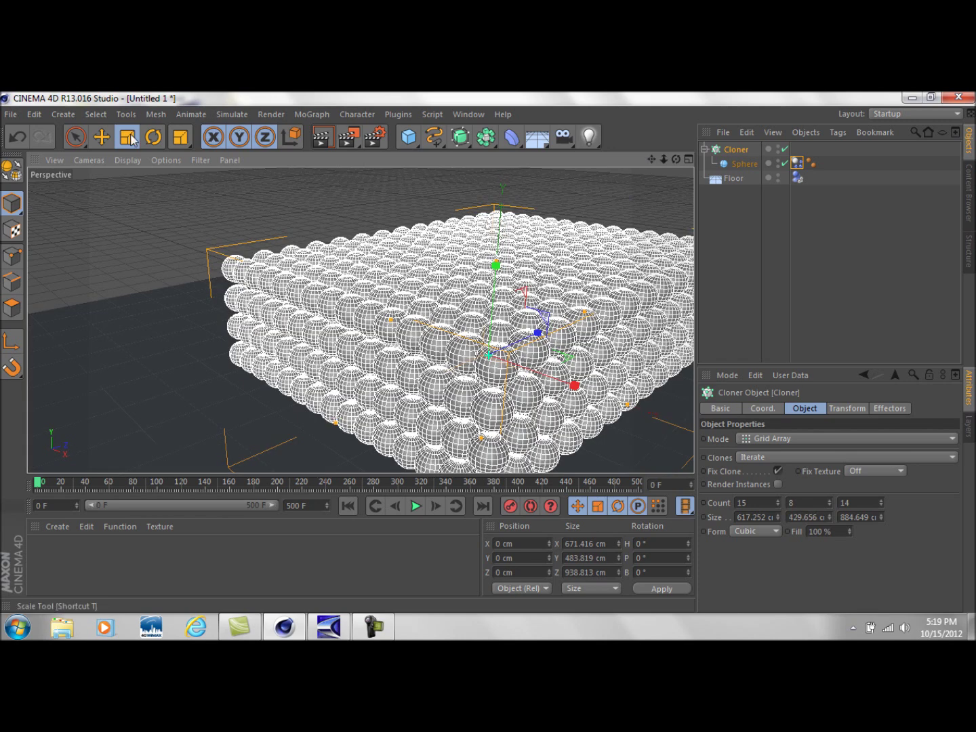
pyautogui.moveTo(472, 321); pyautogui.dragTo(407, 366)
# Raise the sphere block to 197.173 cm above the floor and play the fall
pyautogui.click(102, 138)
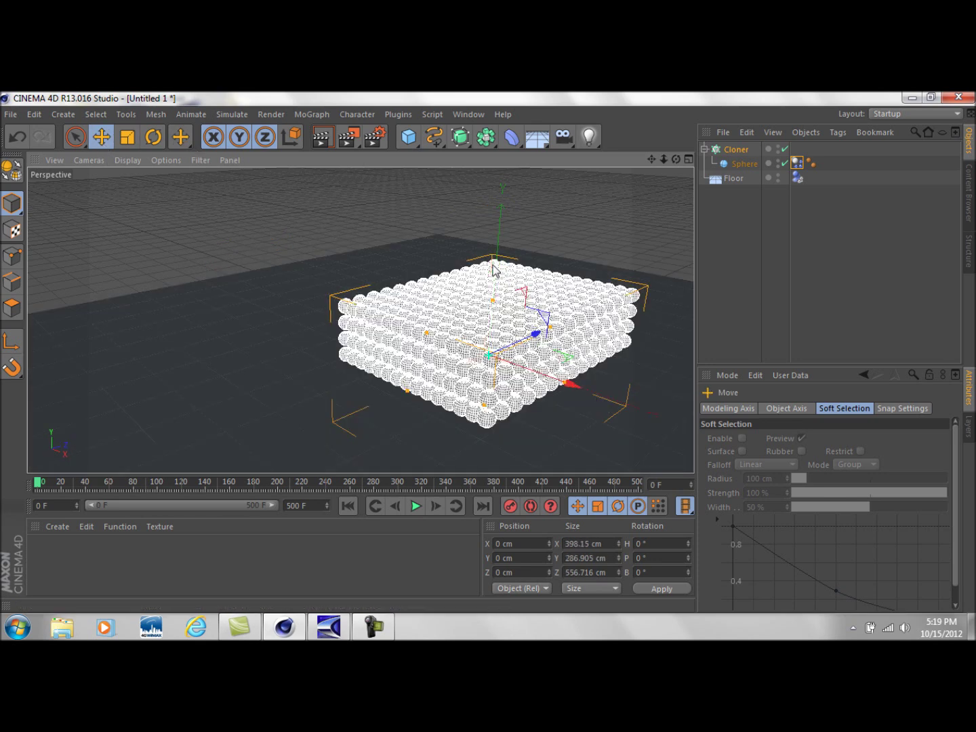
pyautogui.moveTo(492, 202); pyautogui.dragTo(487, 172)
pyautogui.click(719, 253)
pyautogui.moveTo(650, 159); pyautogui.dragTo(547, 302)
pyautogui.click(416, 506)
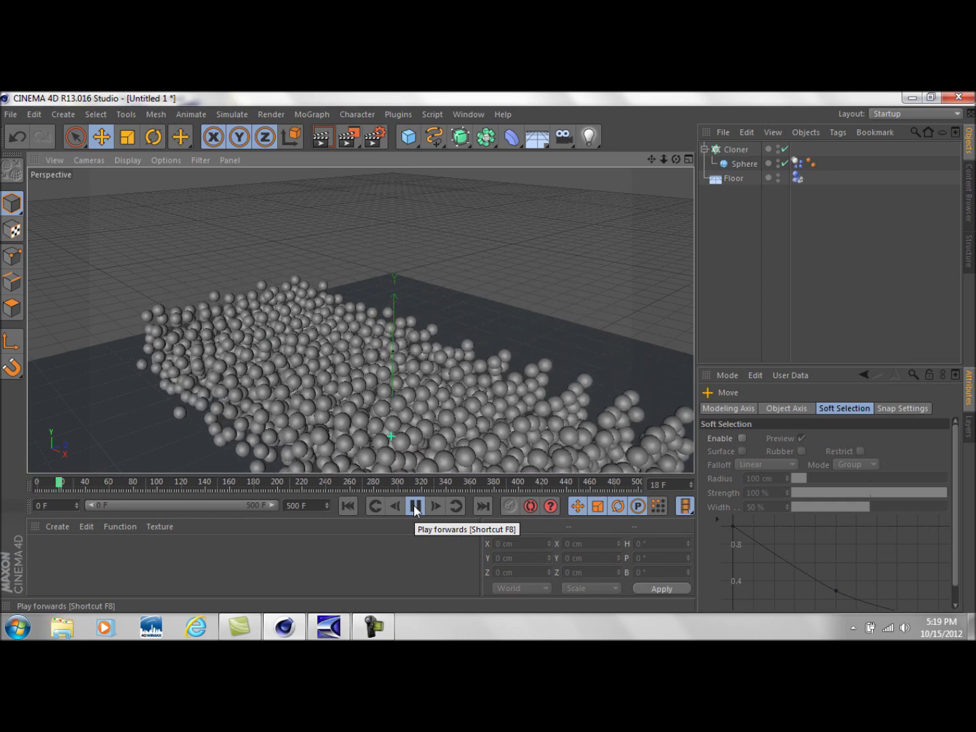
# Rewind, widen the Cloner's sphere grid along X, then retest the collapse and reset to frame 0
pyautogui.click(415, 506)
pyautogui.click(347, 505)
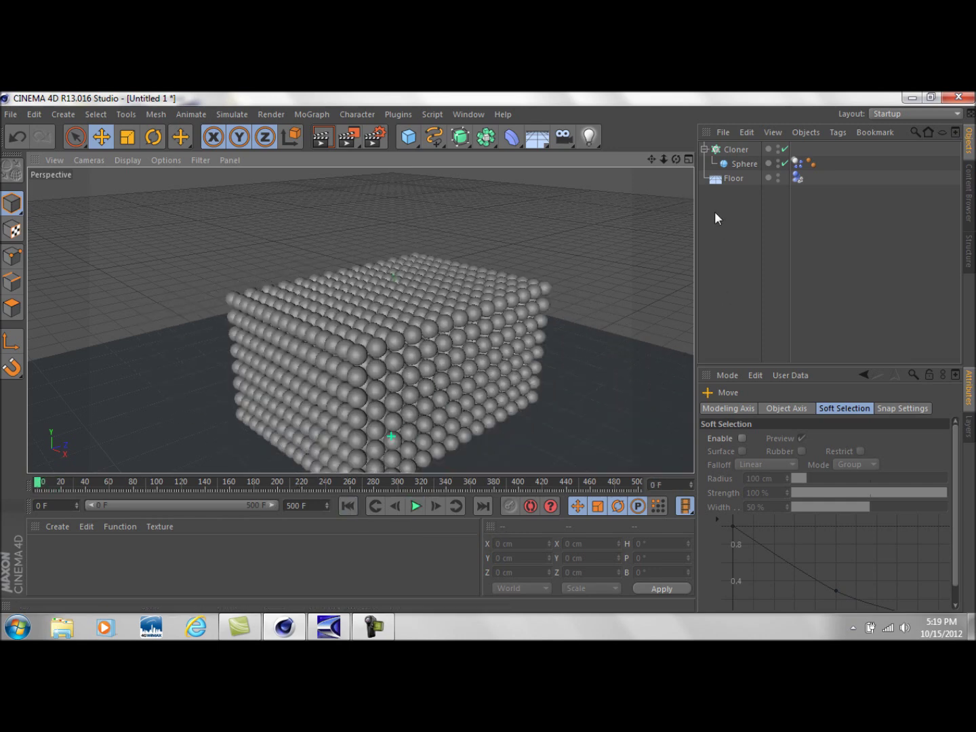
pyautogui.click(732, 149)
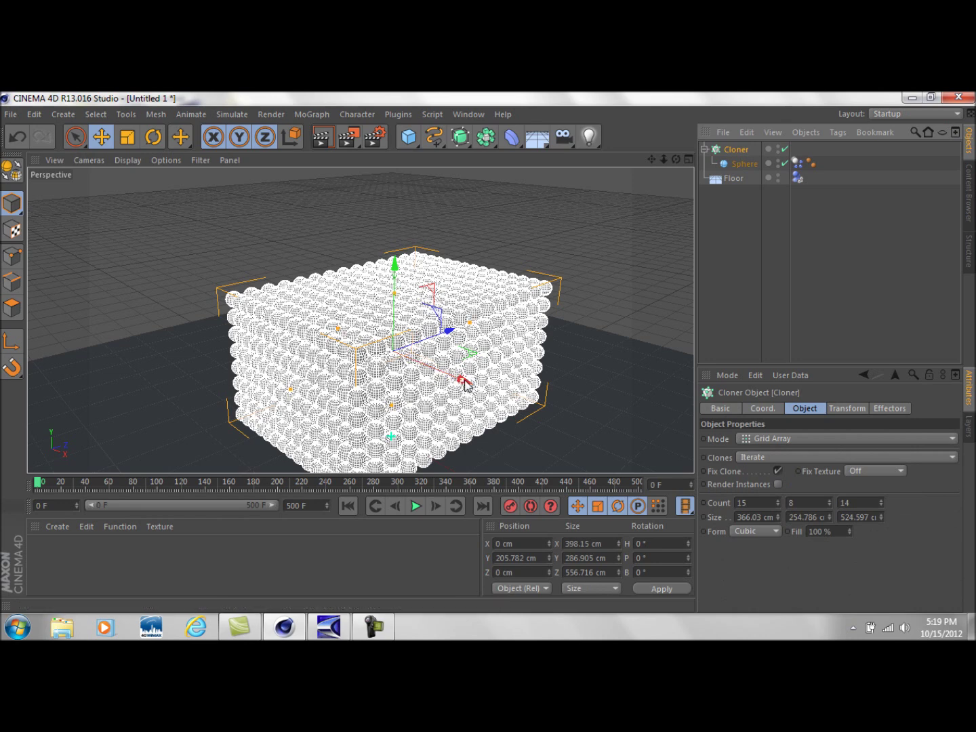
pyautogui.moveTo(476, 385); pyautogui.dragTo(636, 377)
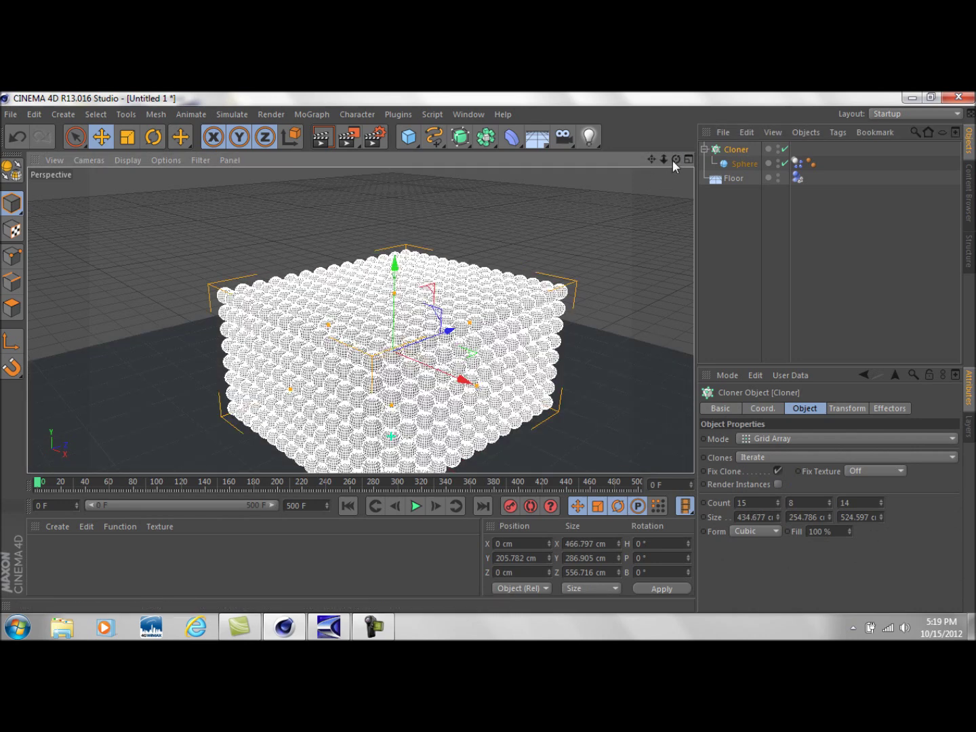
pyautogui.moveTo(676, 160); pyautogui.dragTo(711, 186)
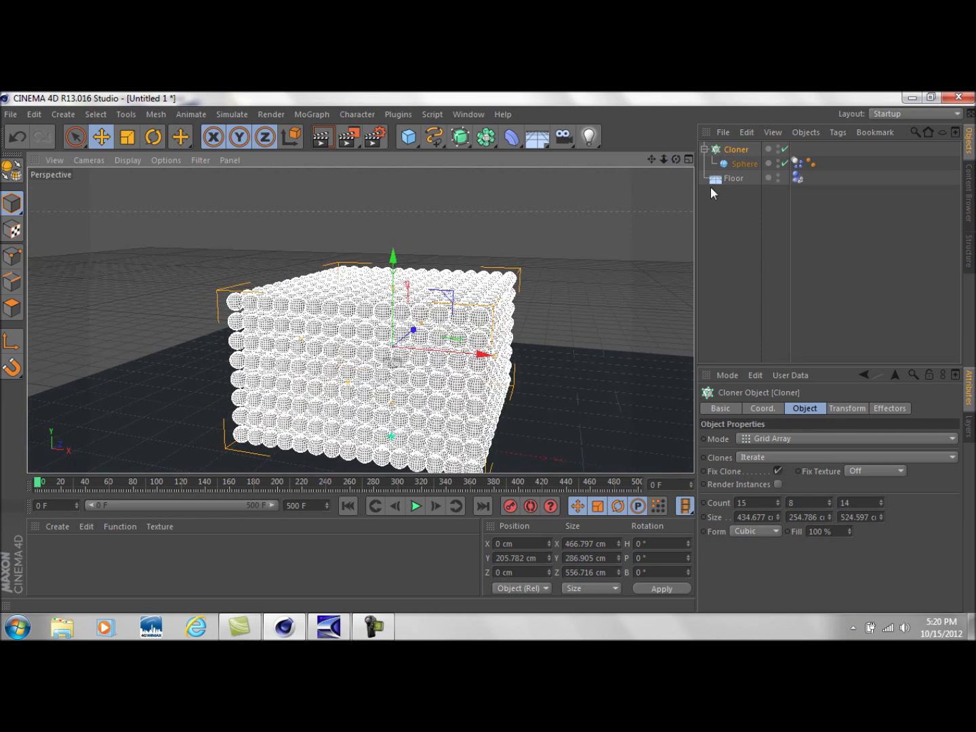
pyautogui.click(630, 316)
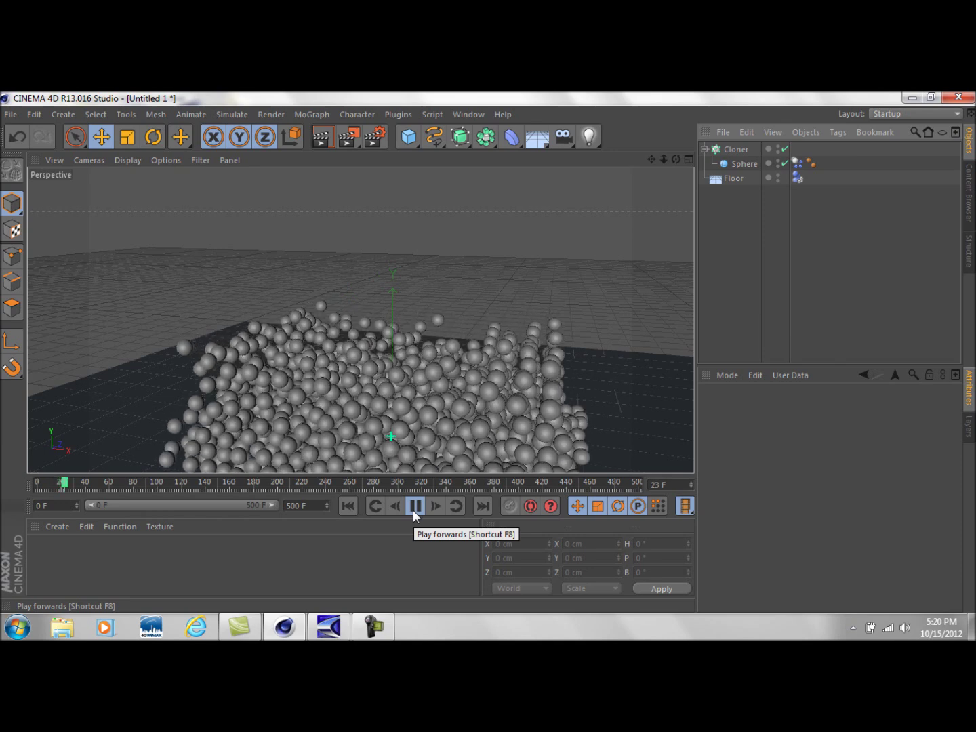
pyautogui.click(412, 505)
pyautogui.click(348, 505)
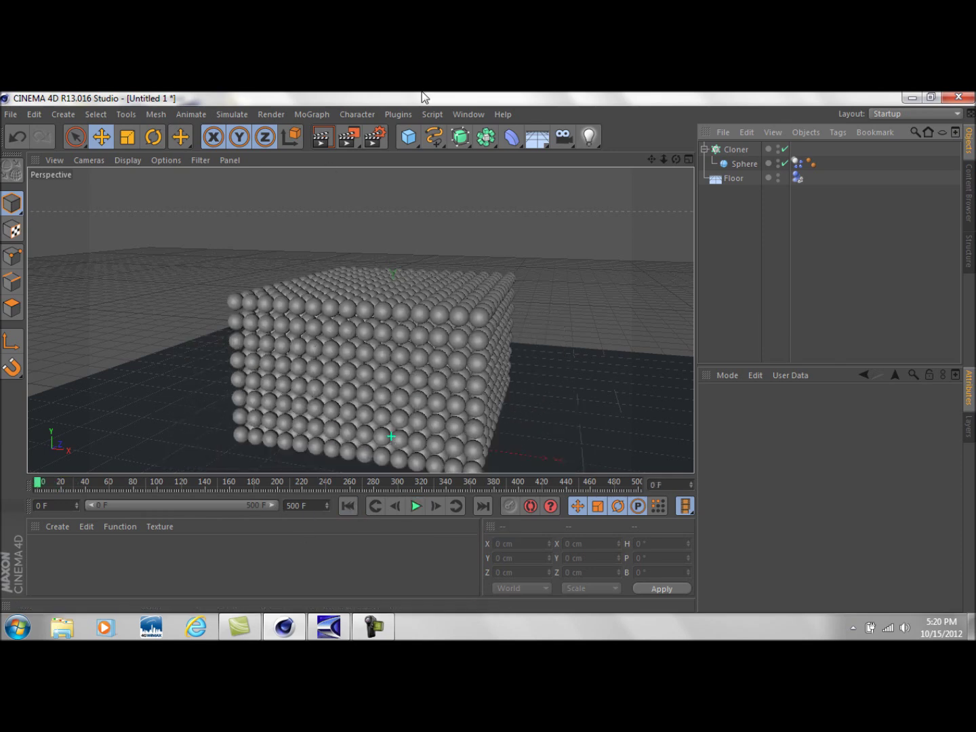
# Add a new sphere, scale it to 295.8 cm, and raise it above the block
pyautogui.moveTo(409, 137); pyautogui.dragTo(688, 201)
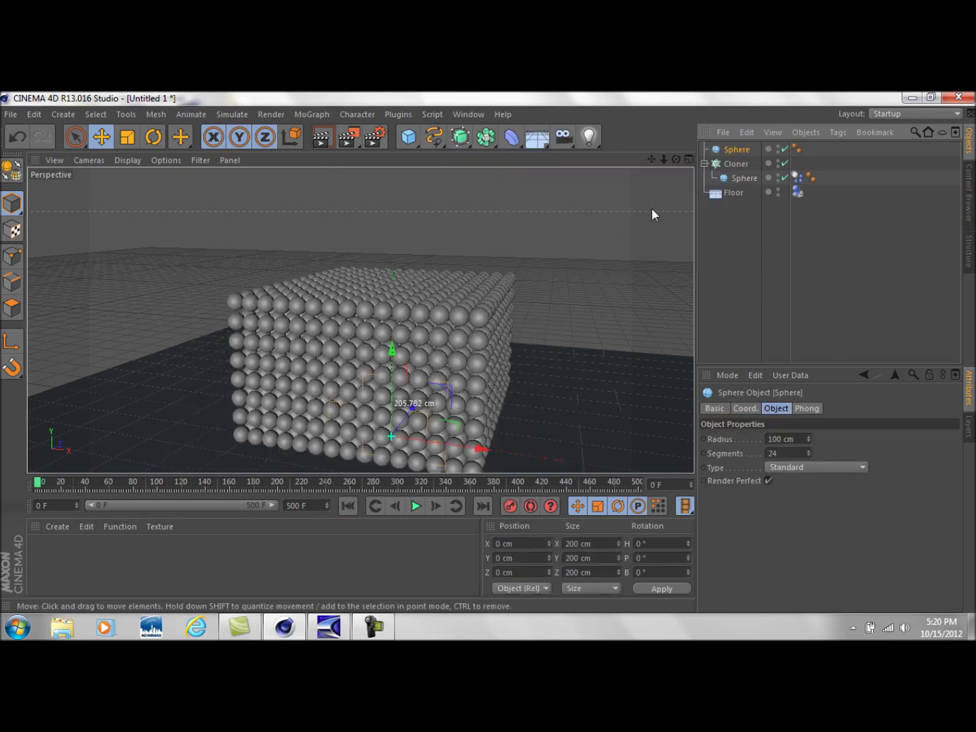
pyautogui.moveTo(389, 358); pyautogui.dragTo(391, 298)
pyautogui.click(127, 137)
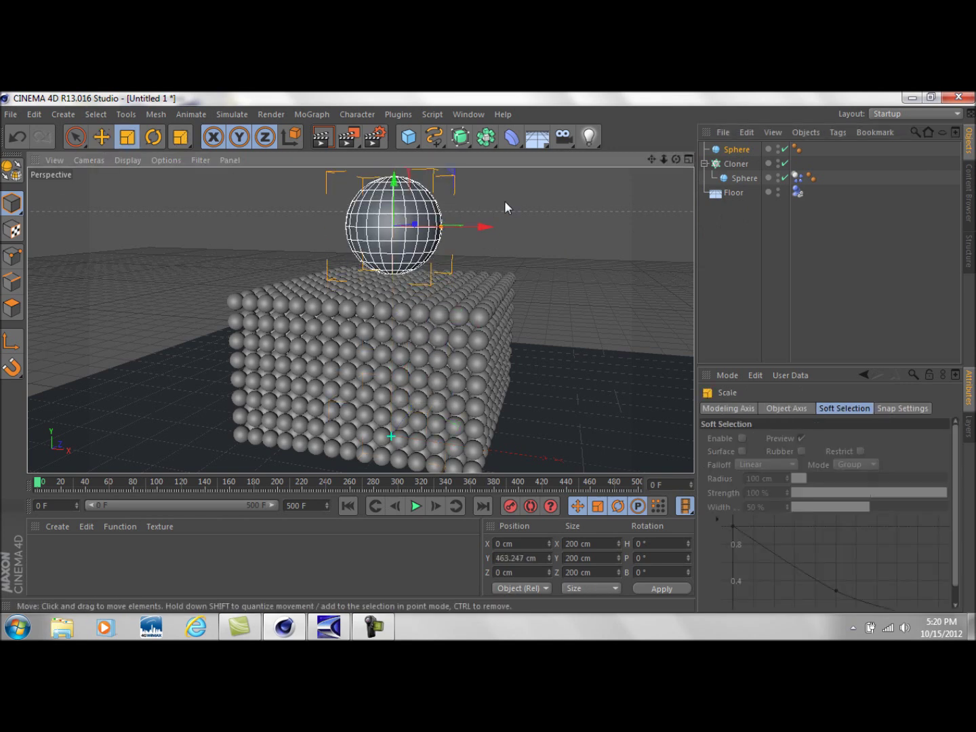
pyautogui.moveTo(487, 227); pyautogui.dragTo(536, 227)
pyautogui.moveTo(651, 160); pyautogui.dragTo(650, 223)
pyautogui.click(102, 137)
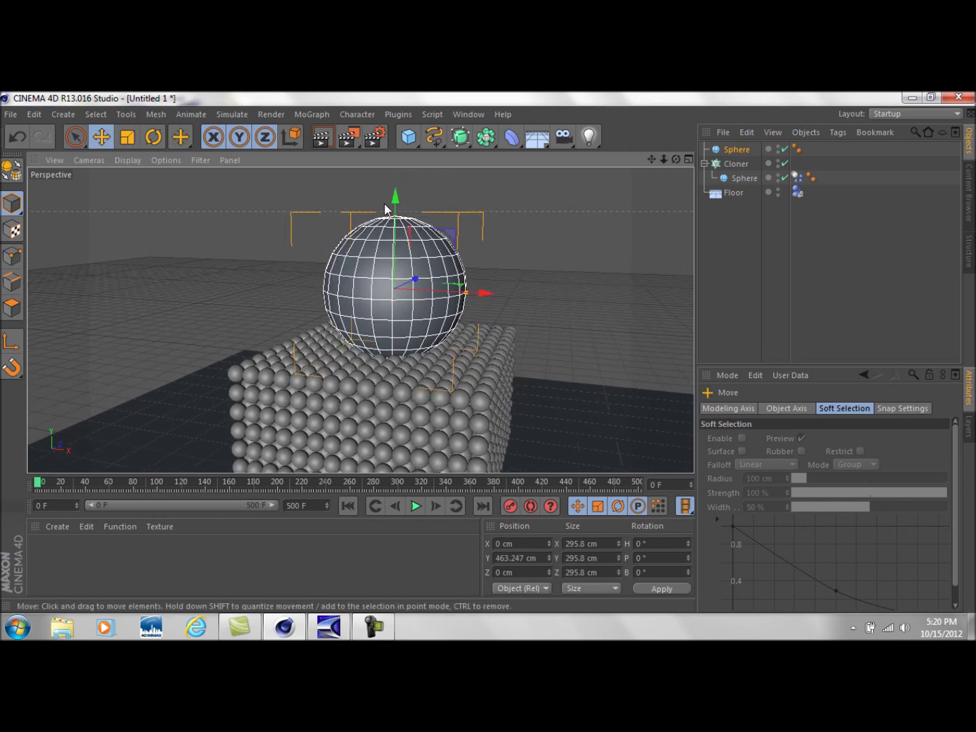
pyautogui.moveTo(396, 196); pyautogui.dragTo(399, 186)
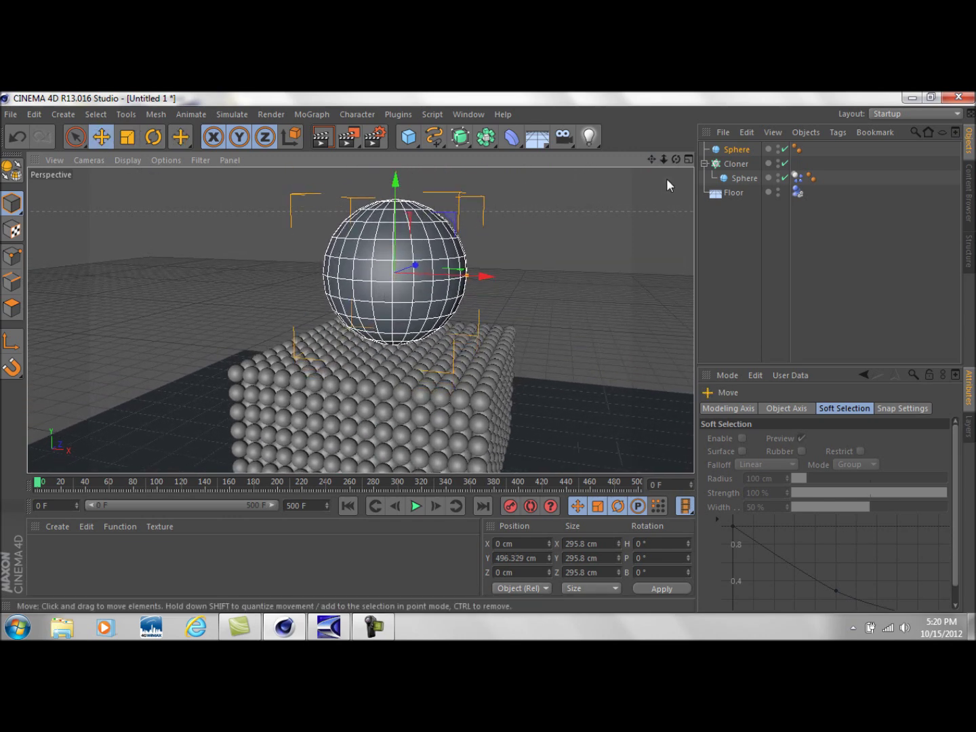
pyautogui.moveTo(675, 160); pyautogui.dragTo(692, 137)
# Make the big sphere a Rigid Body set to use Custom Mass
pyautogui.rightClick(747, 151)
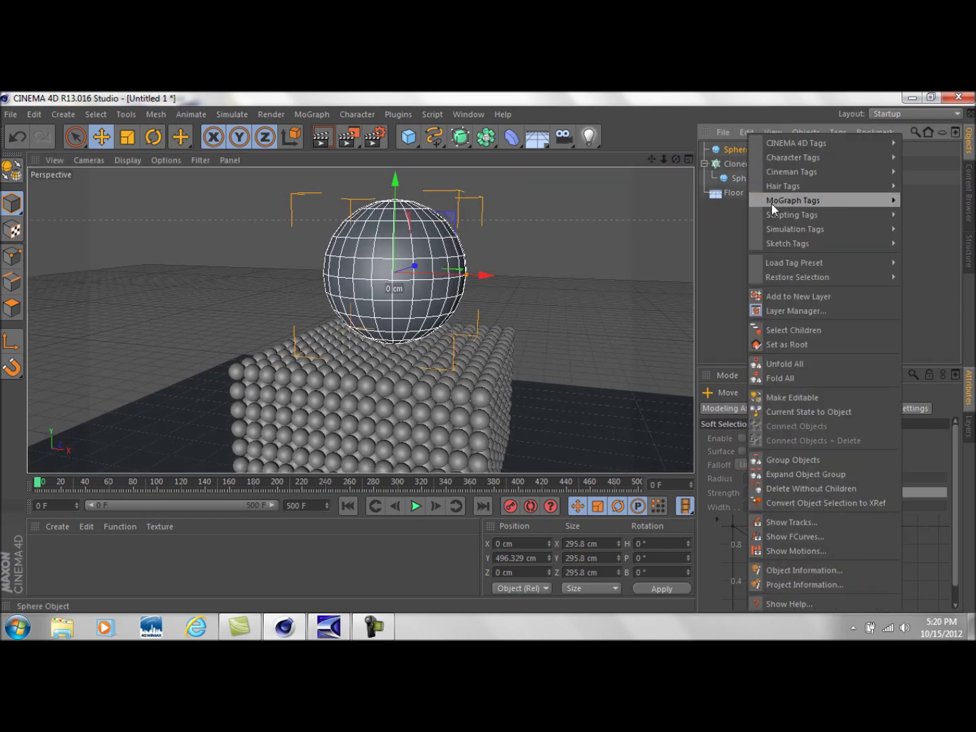
pyautogui.moveTo(856, 229)
pyautogui.click(728, 234)
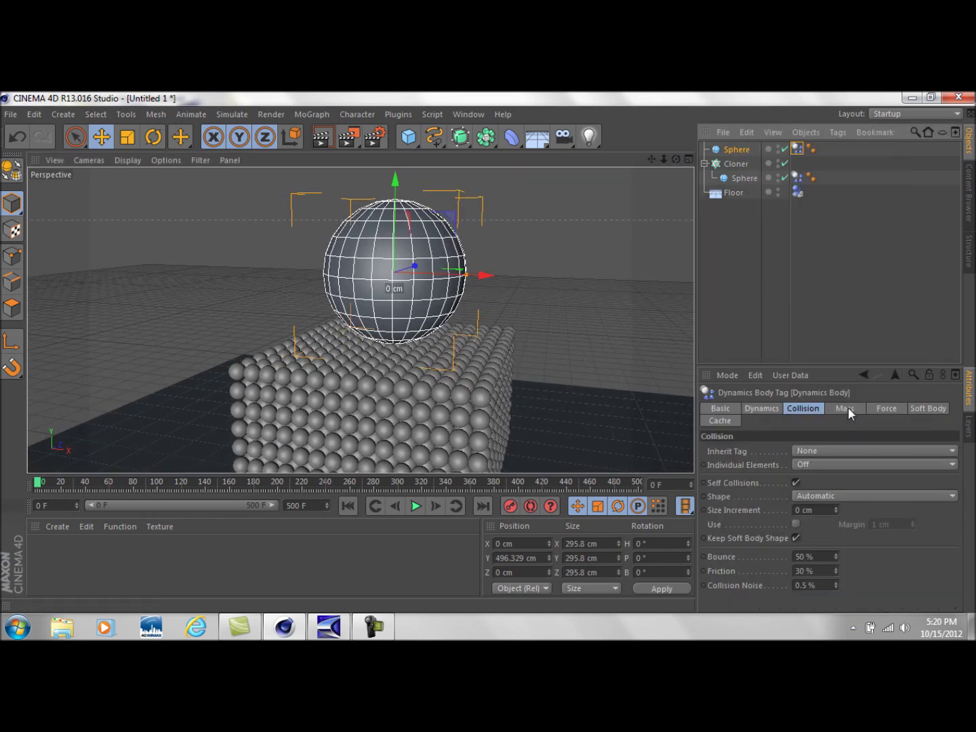
pyautogui.click(846, 409)
pyautogui.click(858, 452)
pyautogui.click(791, 494)
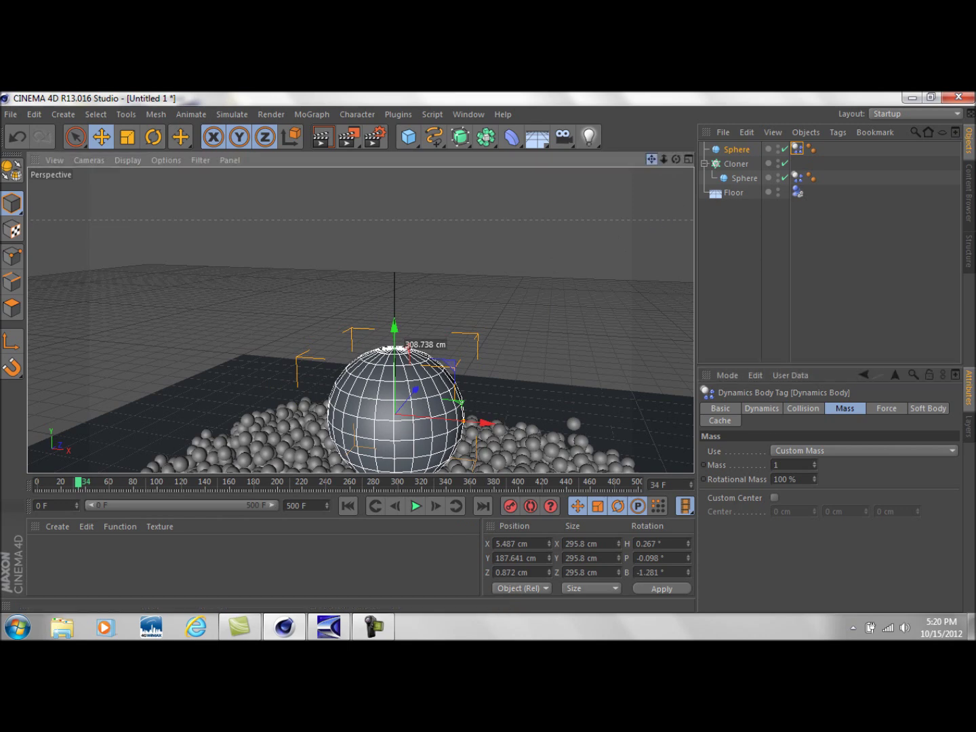
# Pause the test run, rewind to frame 0, and enter a Mass of 500 for the big sphere
pyautogui.moveTo(662, 163); pyautogui.dragTo(501, 308)
pyautogui.click(415, 507)
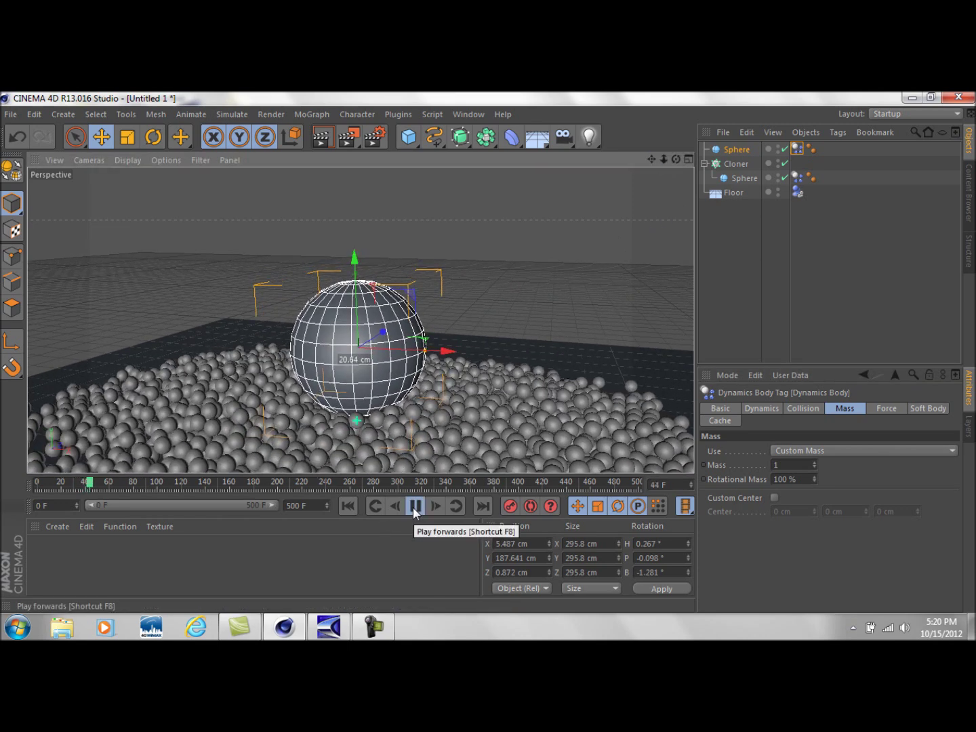
pyautogui.click(412, 507)
pyautogui.click(356, 504)
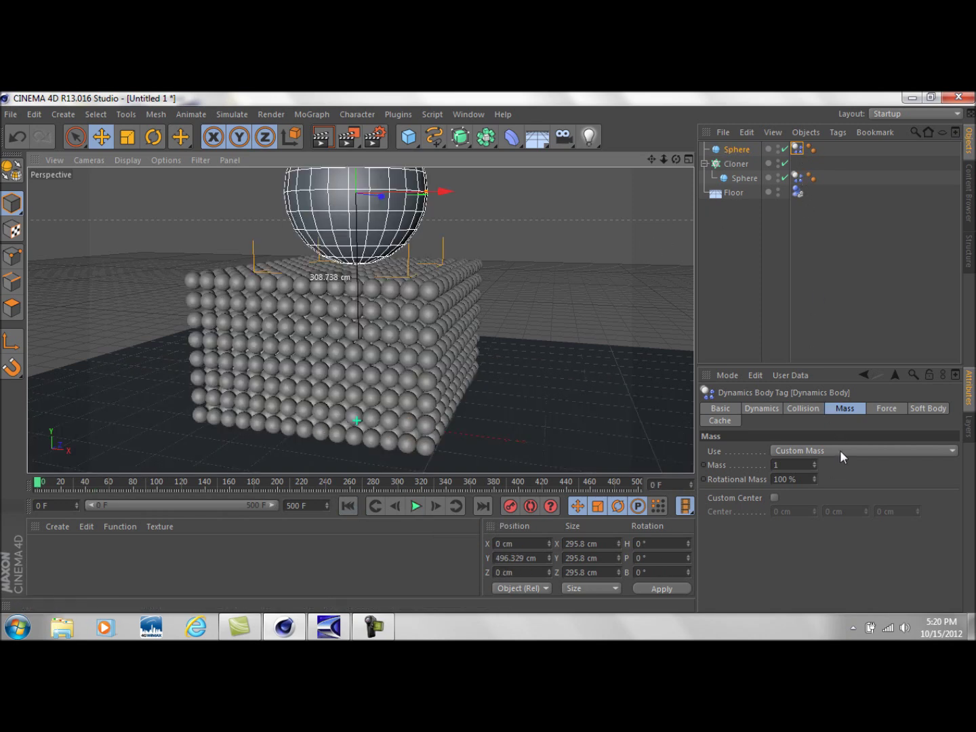
pyautogui.click(803, 464)
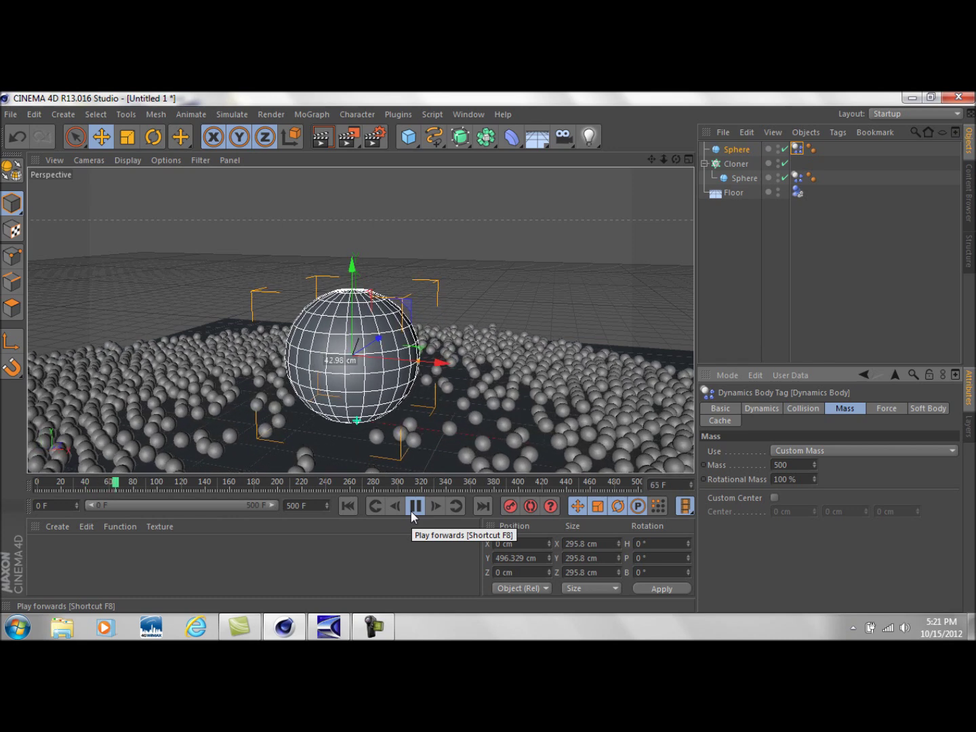
# Replay the heavy sphere's crash from the start, stopping at frame 43 and rewinding
pyautogui.click(413, 509)
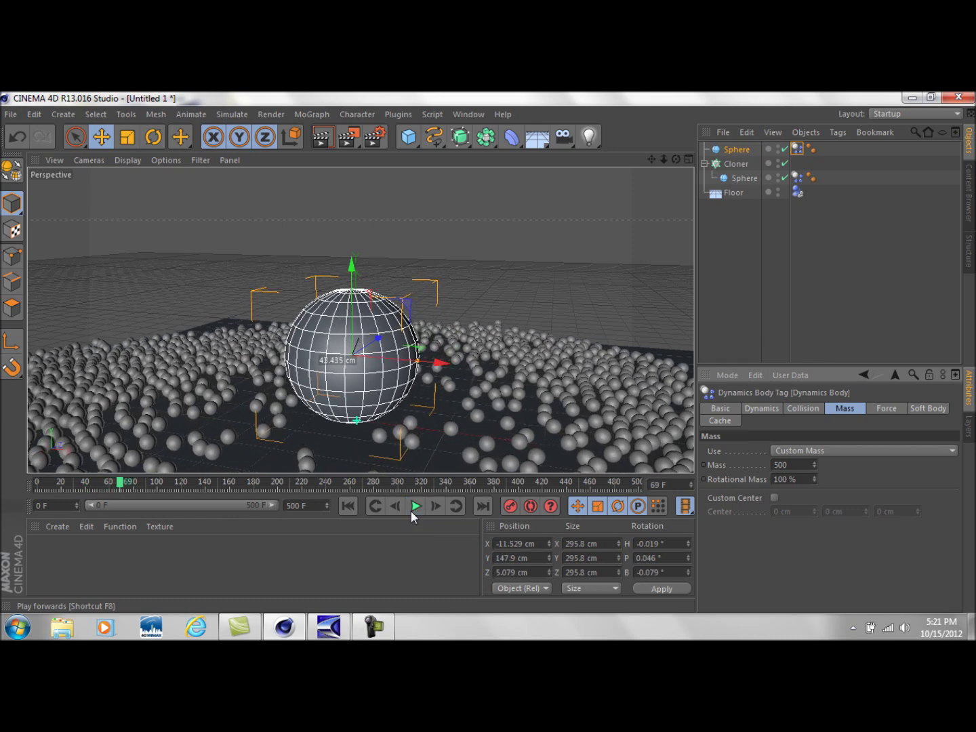
pyautogui.click(357, 511)
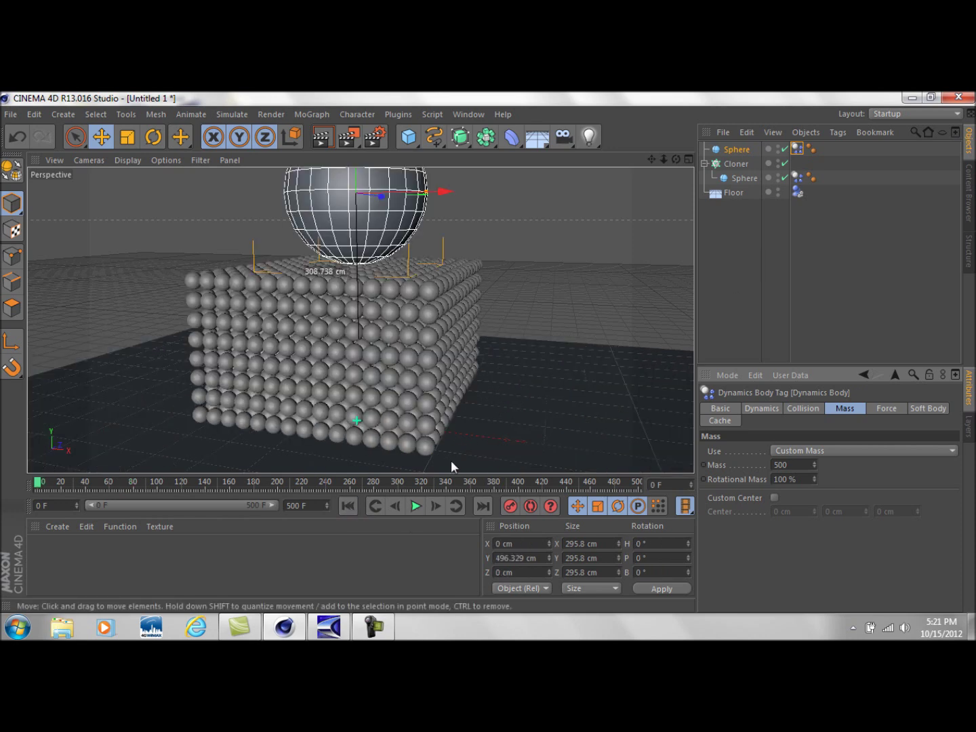
pyautogui.click(418, 507)
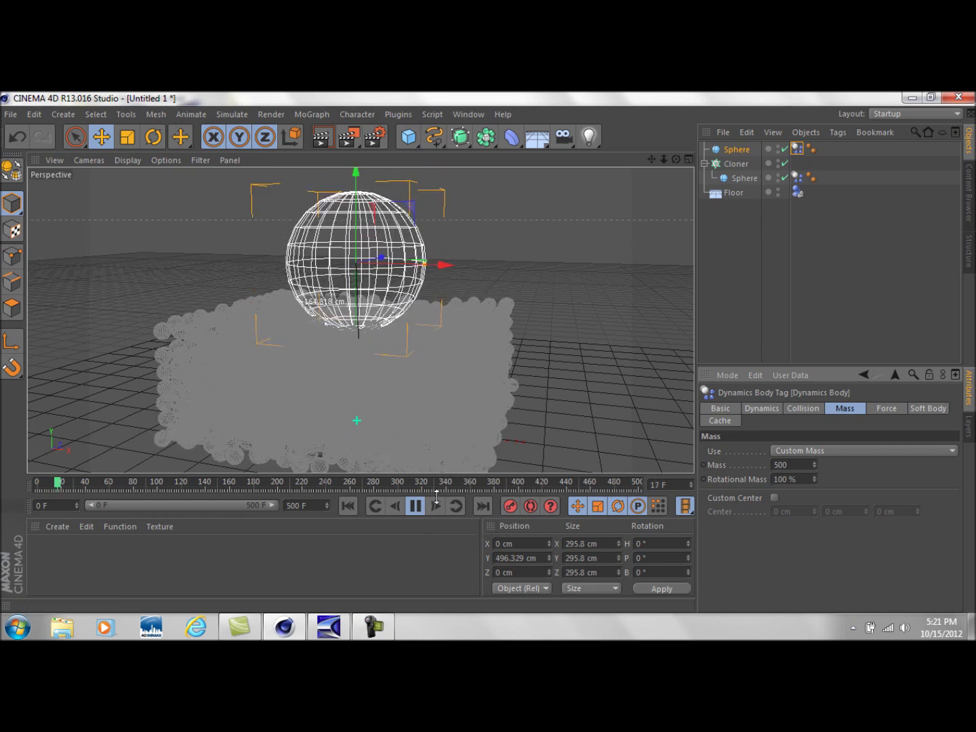
pyautogui.click(416, 508)
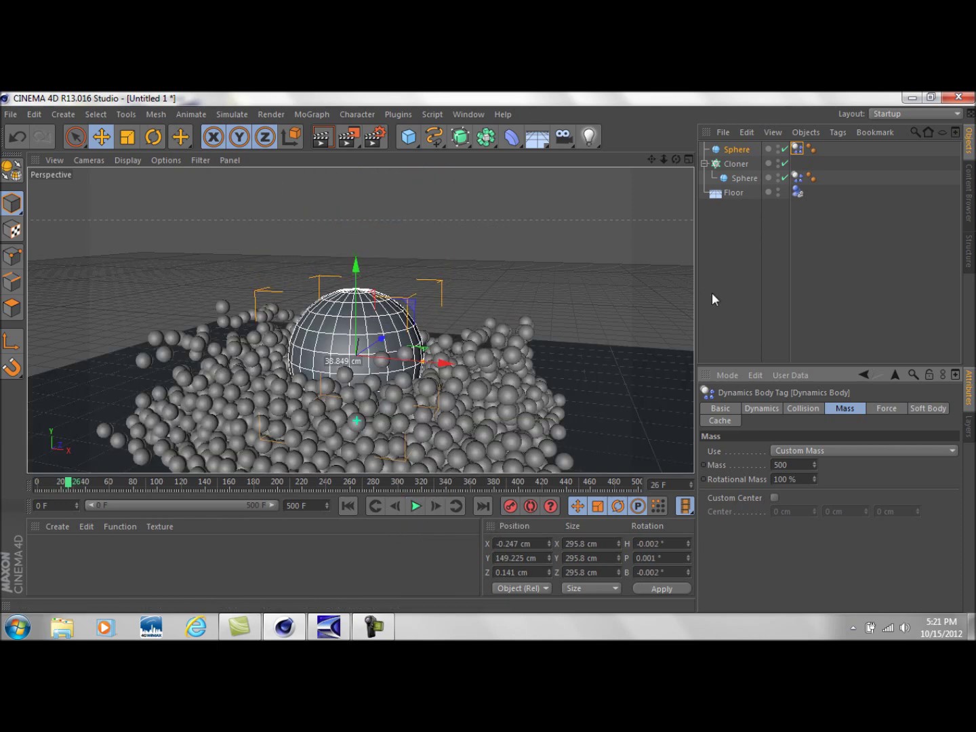
pyautogui.click(416, 506)
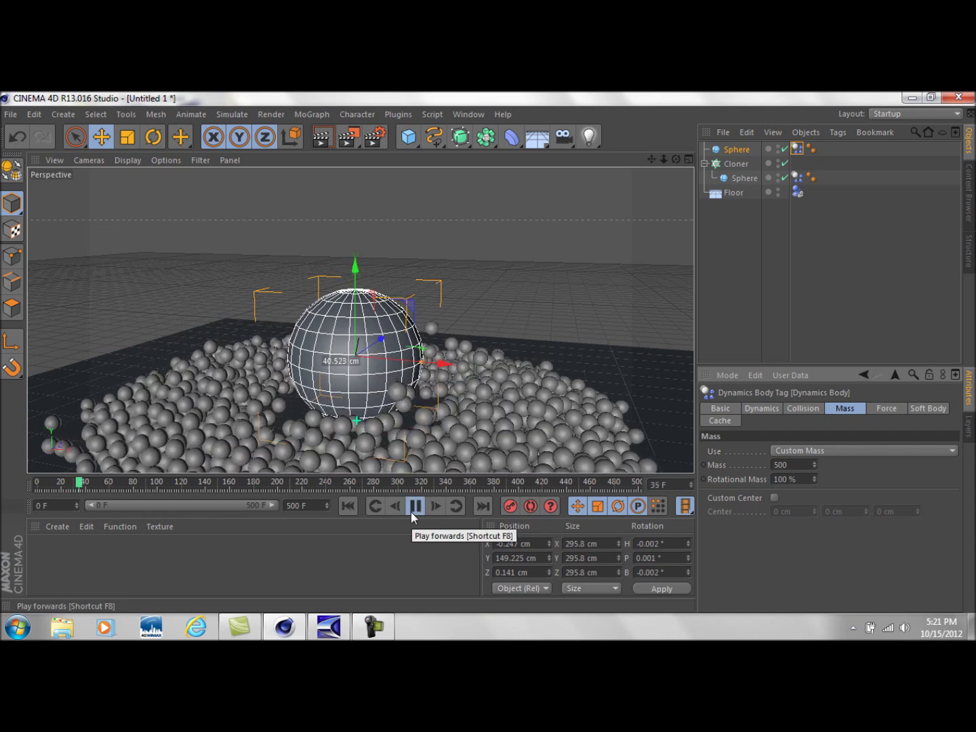
pyautogui.click(415, 506)
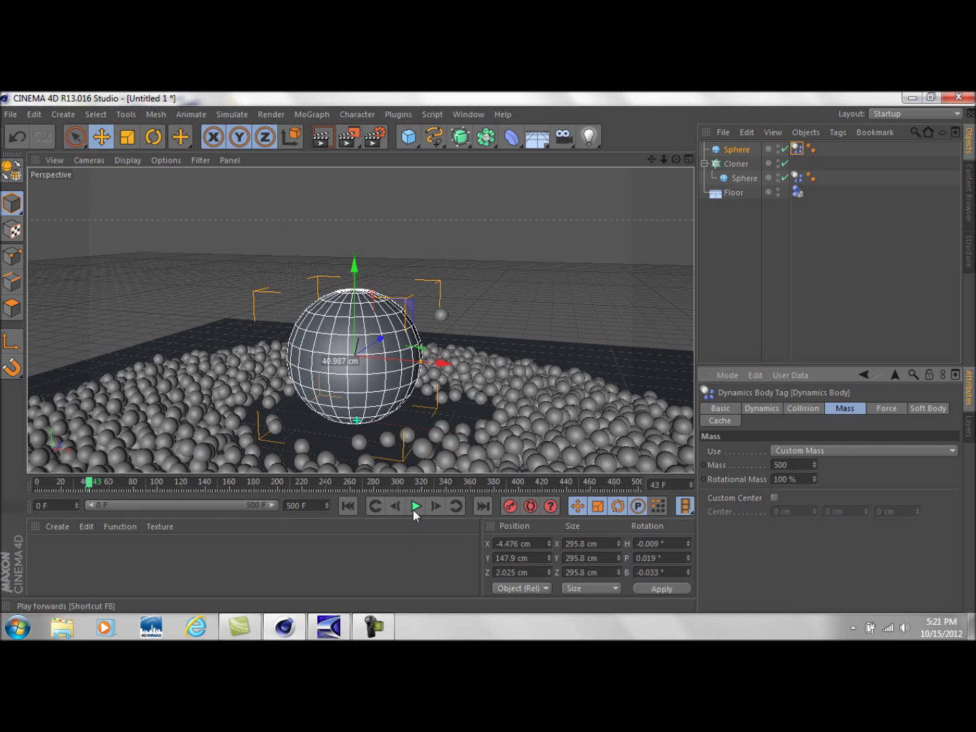
pyautogui.click(349, 506)
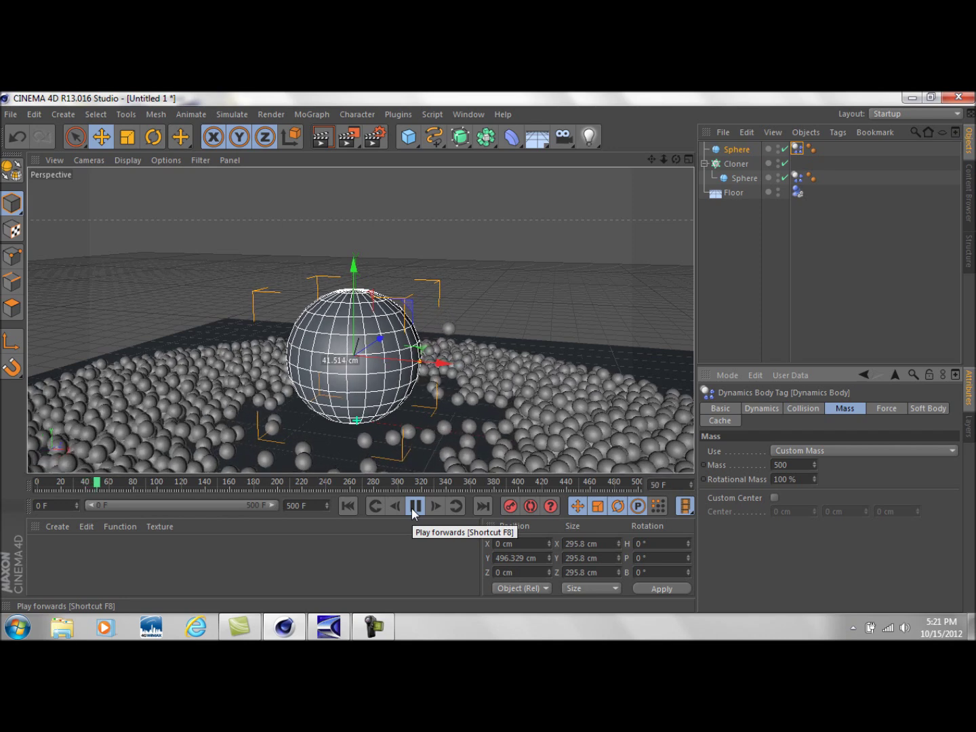
# Replay the crash several more times, rewind to frame 0, and select the 500-frame length field
pyautogui.click(415, 506)
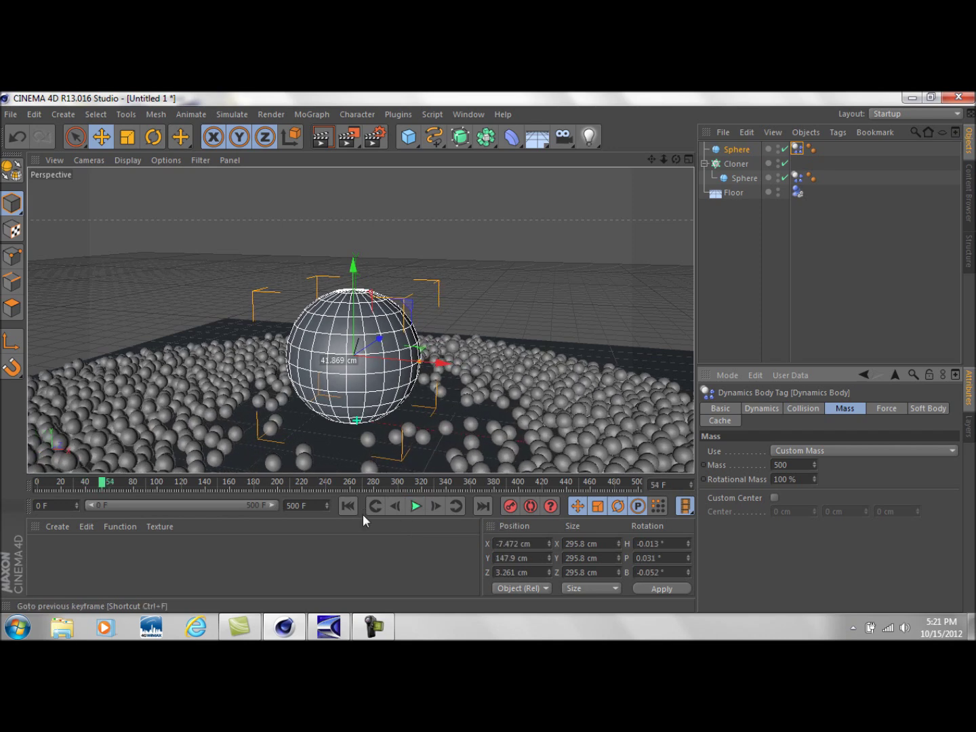
pyautogui.click(417, 509)
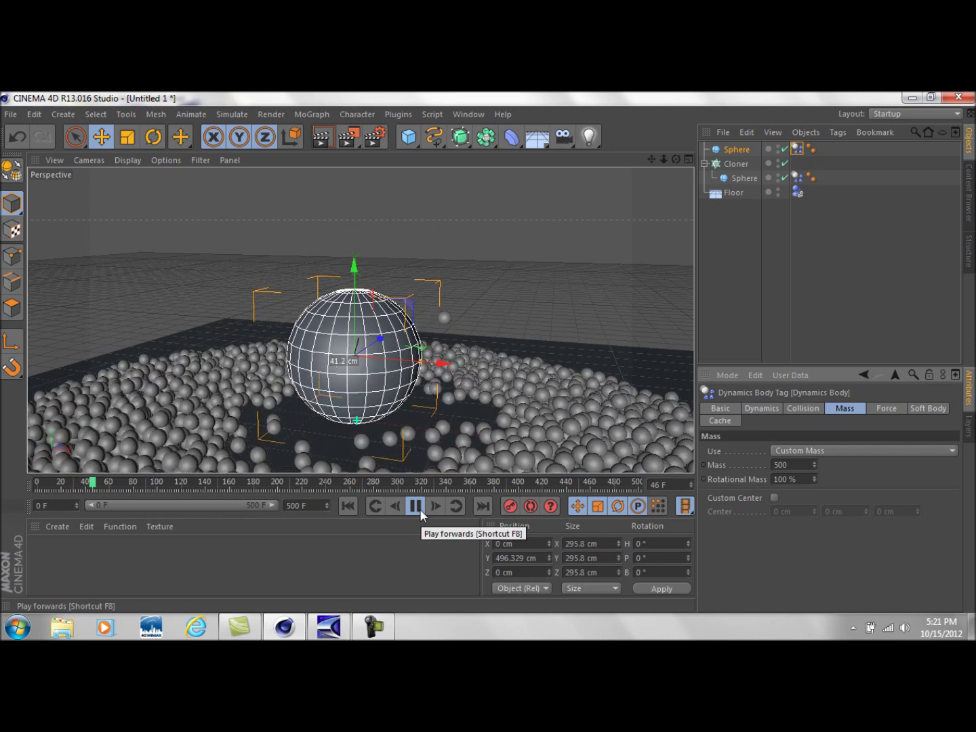
pyautogui.click(416, 507)
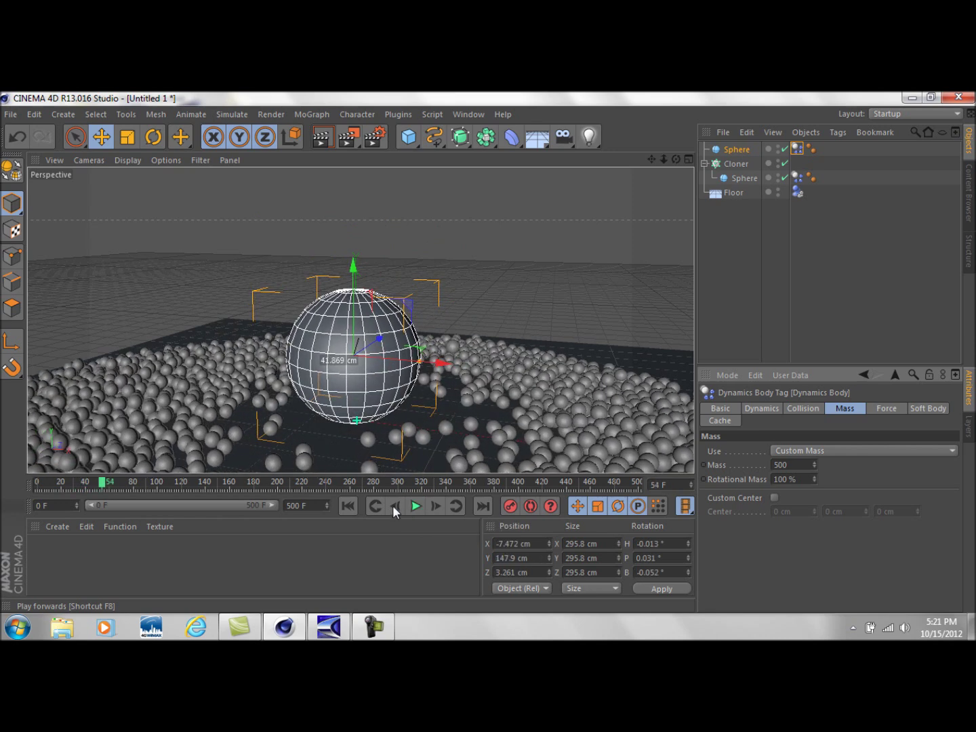
pyautogui.click(350, 503)
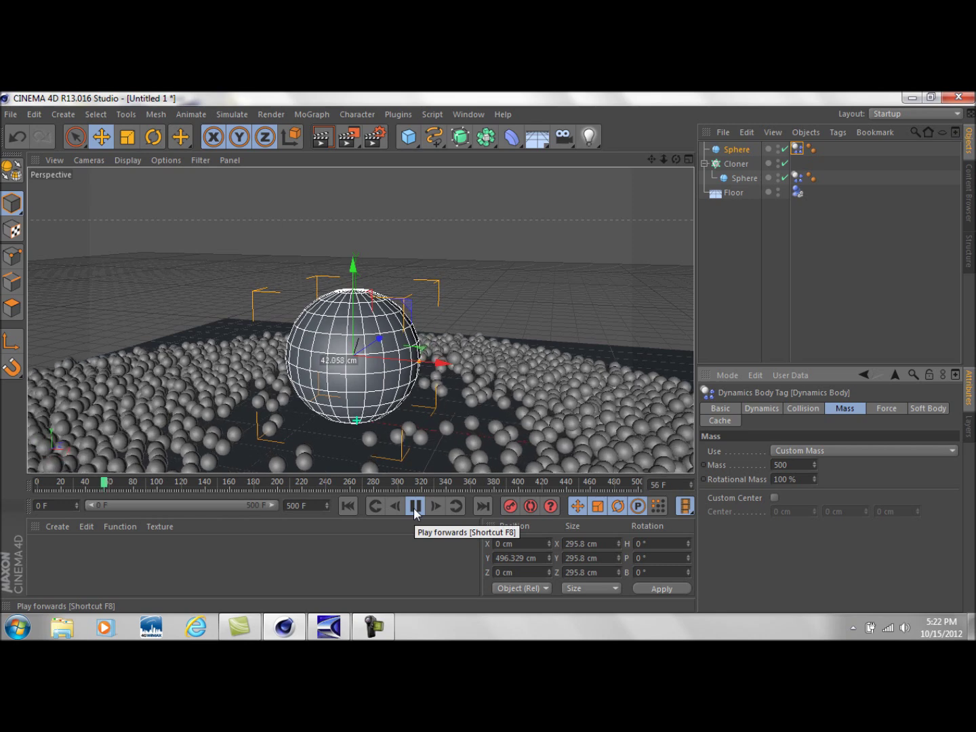
pyautogui.click(415, 507)
pyautogui.click(350, 506)
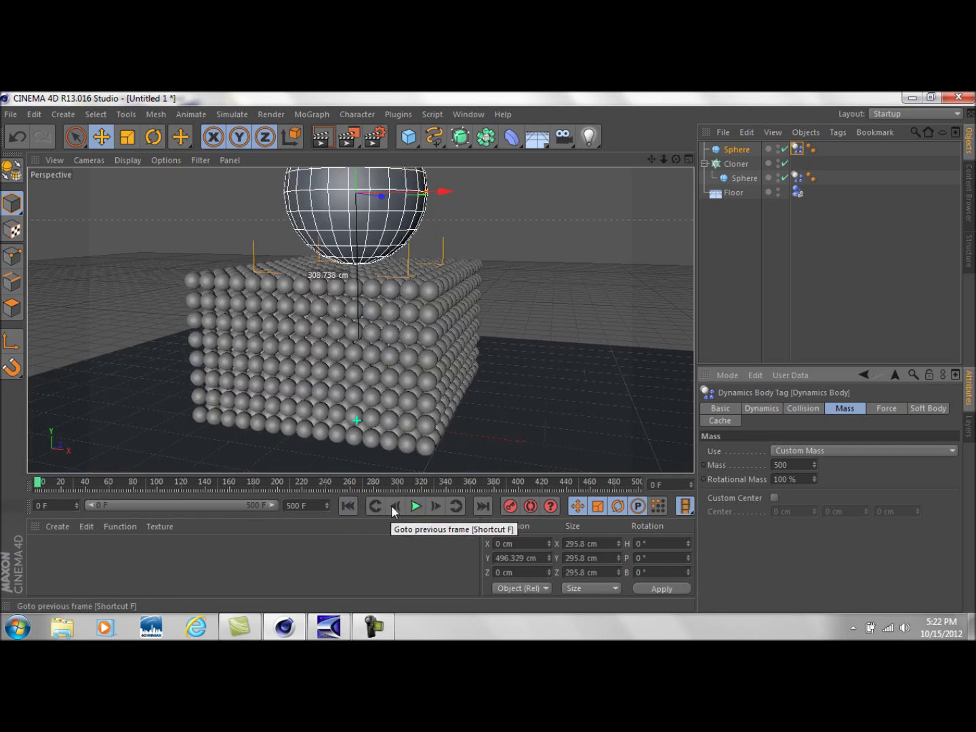
pyautogui.click(416, 507)
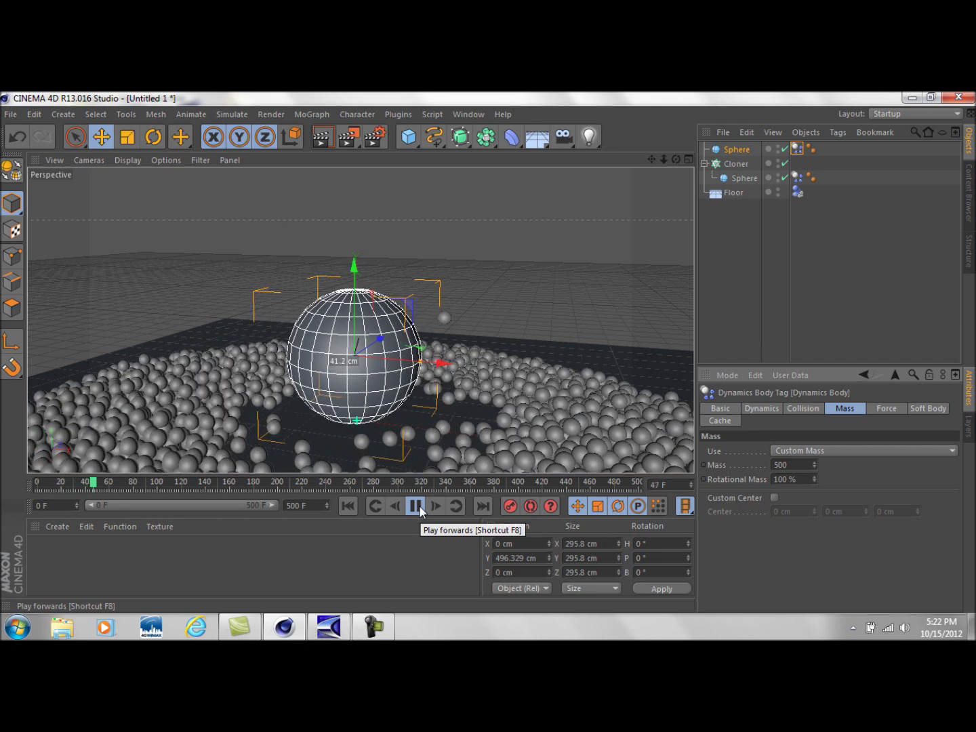
pyautogui.click(417, 506)
pyautogui.click(353, 507)
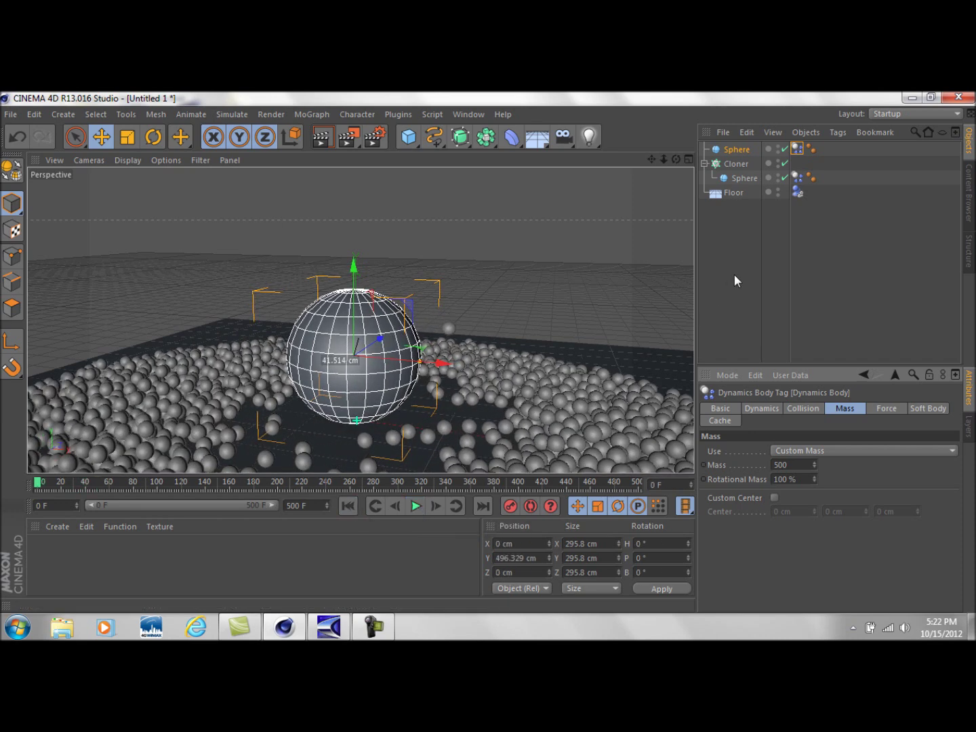
pyautogui.moveTo(307, 506); pyautogui.dragTo(162, 519)
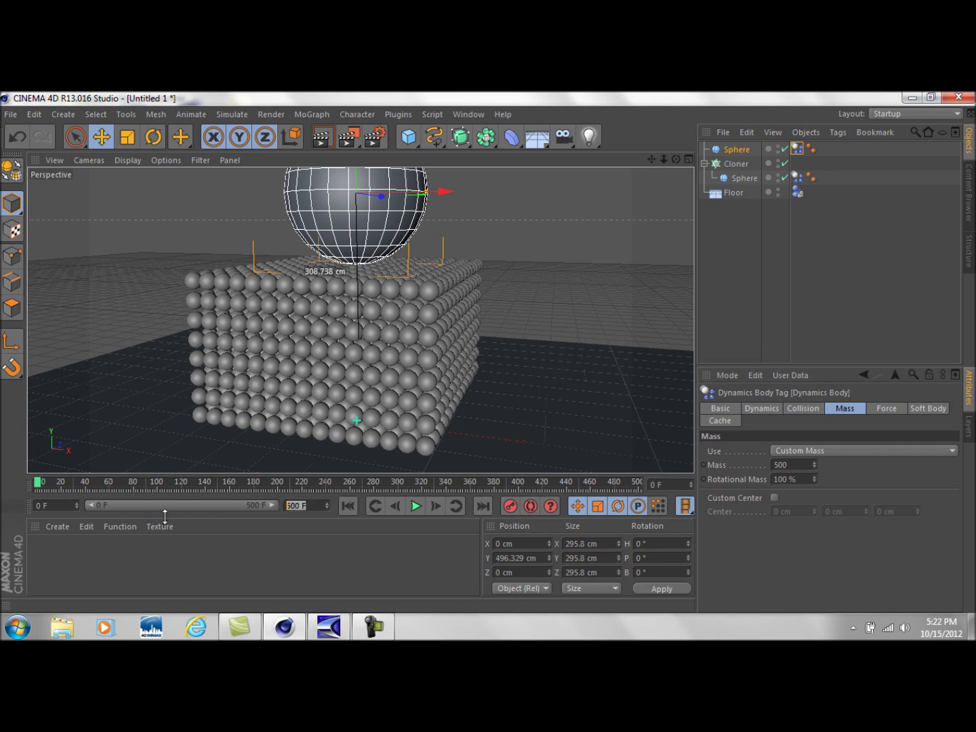
# Shorten the animation to 120 frames and bake the dynamics cache from Project Settings
pyautogui.write('120')
pyautogui.press('Return')
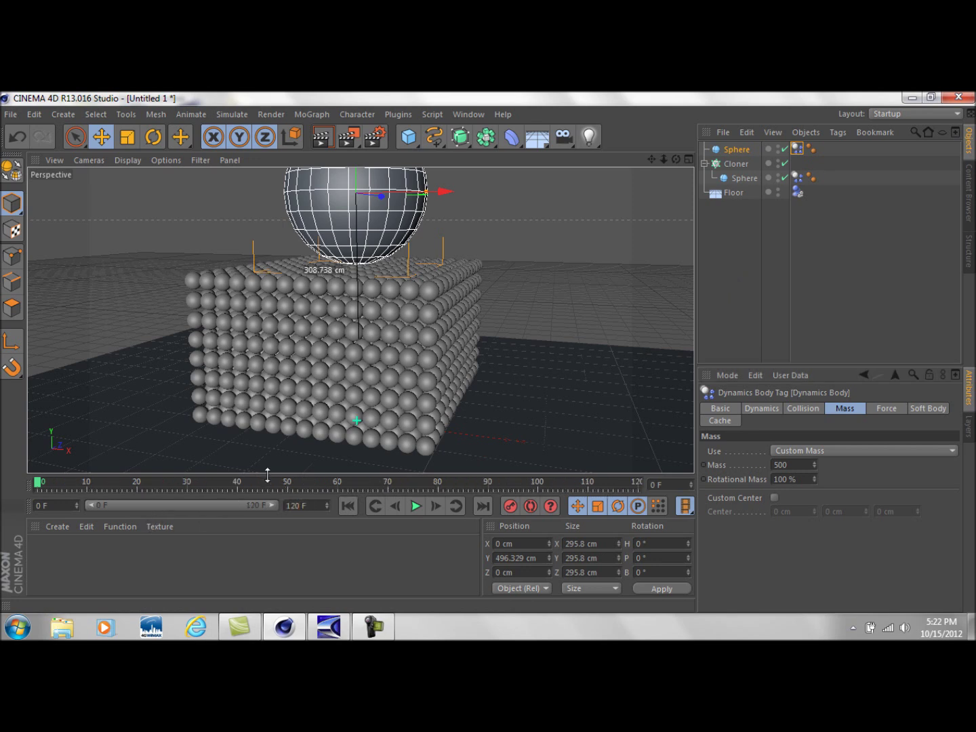
pyautogui.click(33, 116)
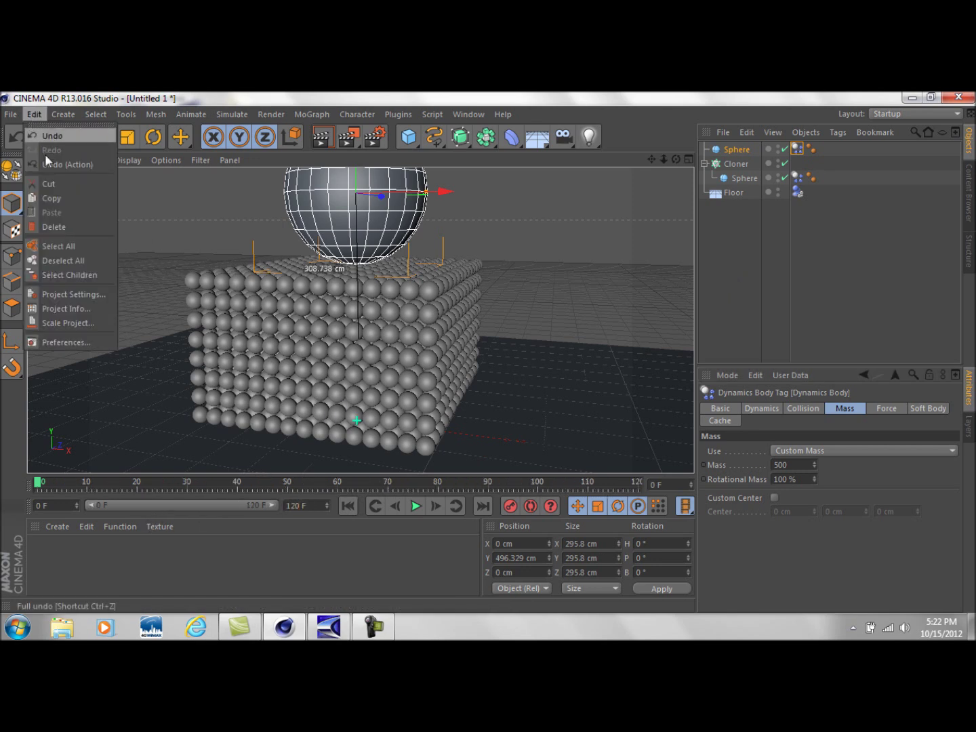
pyautogui.click(67, 293)
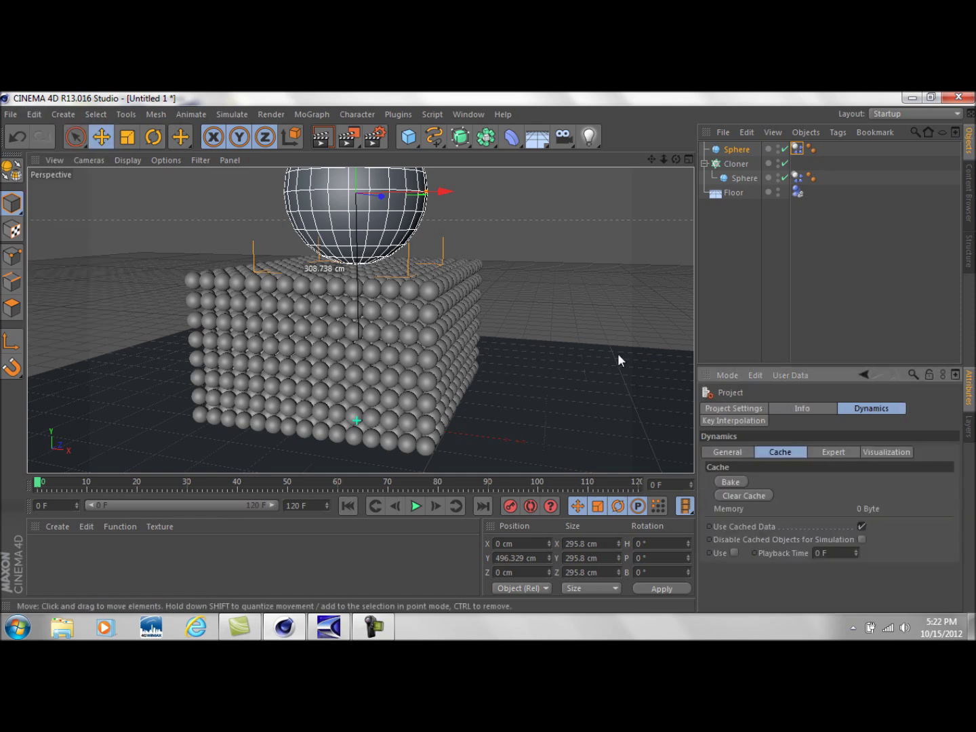
pyautogui.click(750, 408)
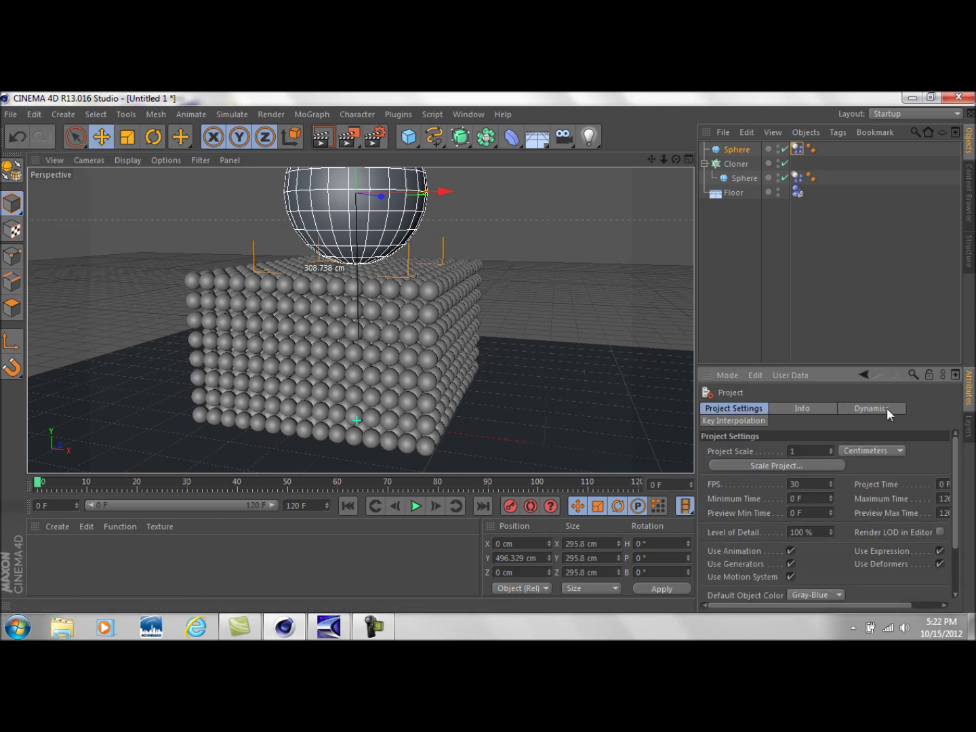
pyautogui.click(875, 409)
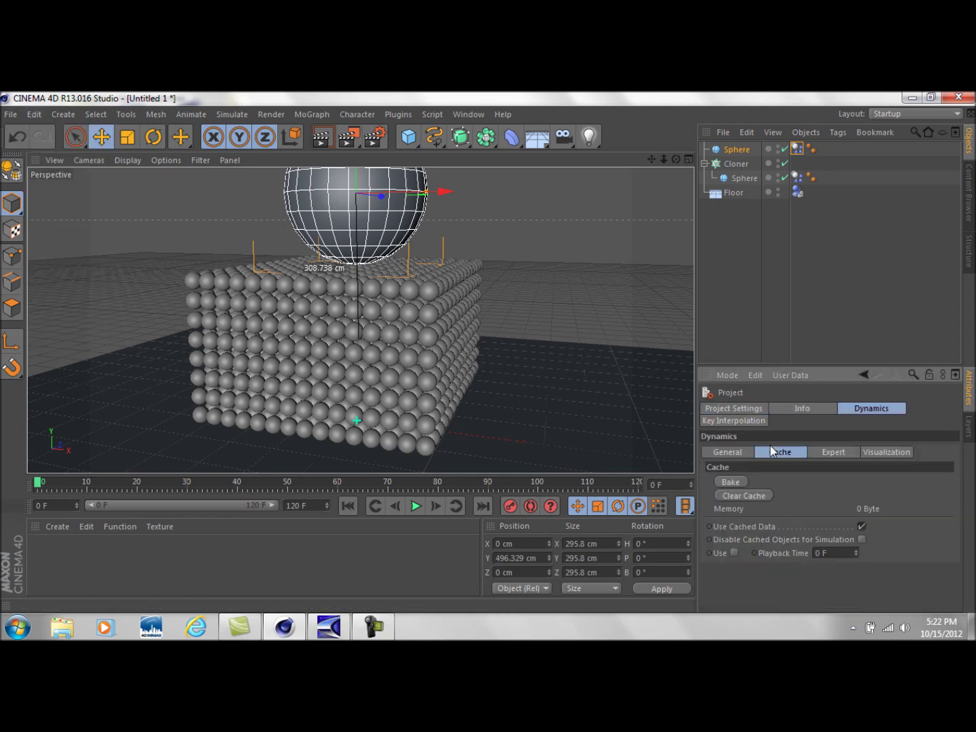
pyautogui.click(731, 482)
# Play back the baked 96.69 MB cache several times, stopping near frames 47 and 37, then rewind to frame 0
pyautogui.click(414, 509)
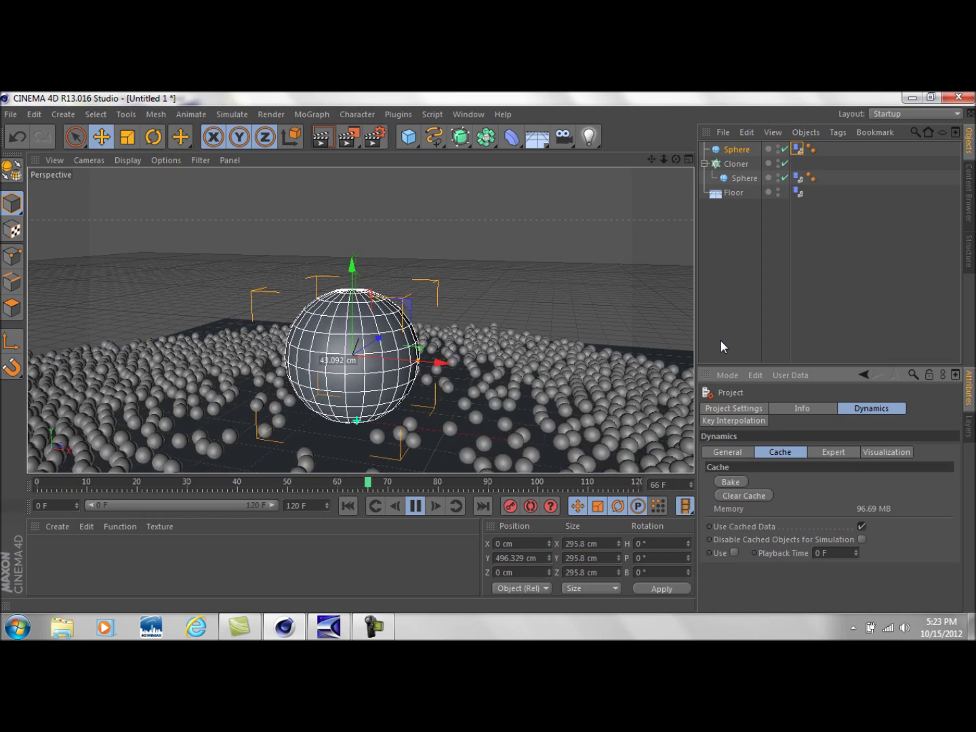
pyautogui.click(416, 505)
pyautogui.click(348, 506)
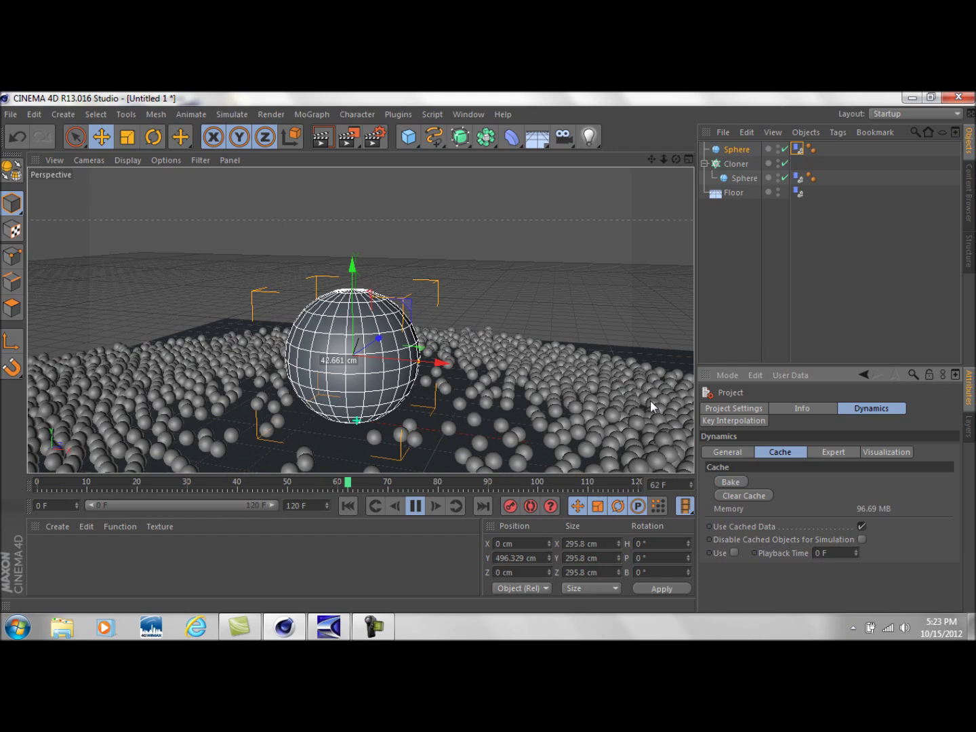
pyautogui.click(415, 505)
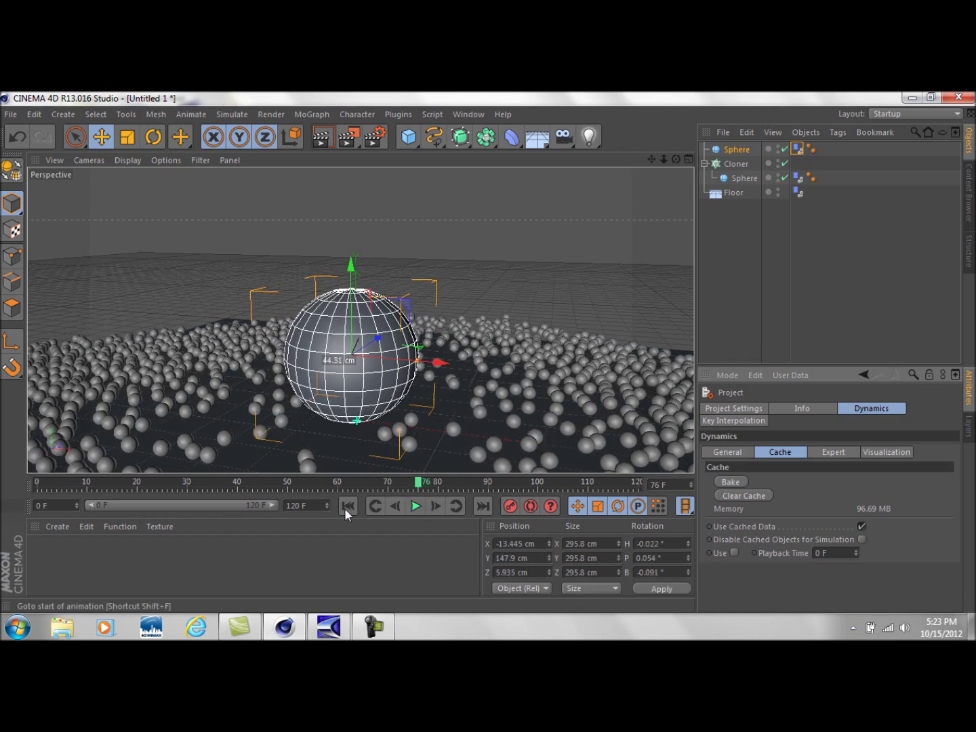
pyautogui.click(348, 506)
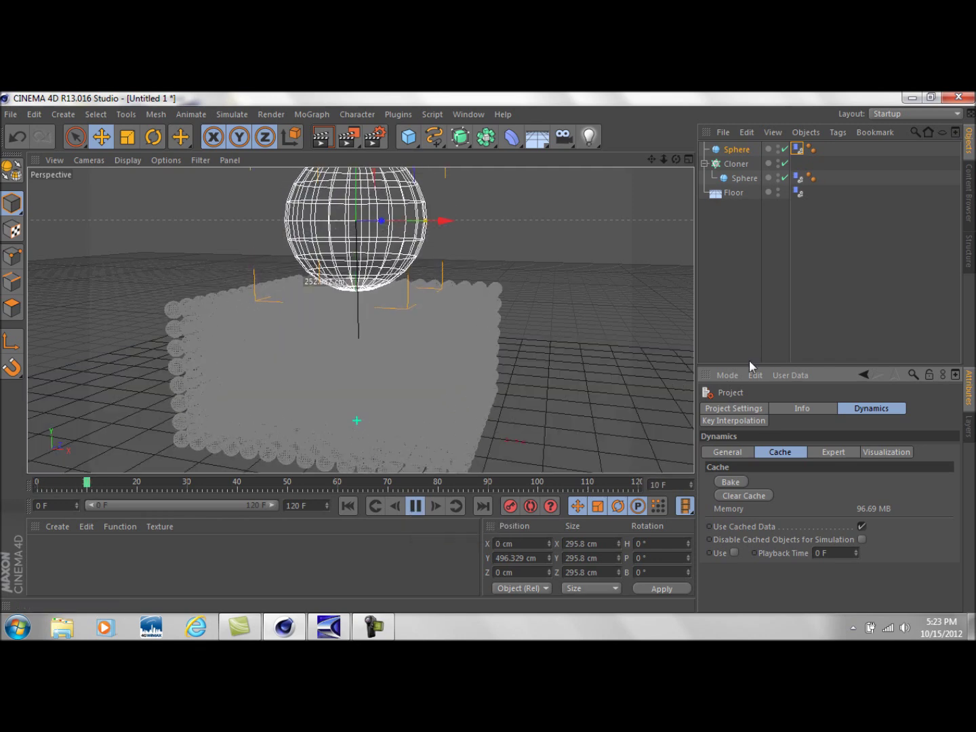
pyautogui.click(416, 506)
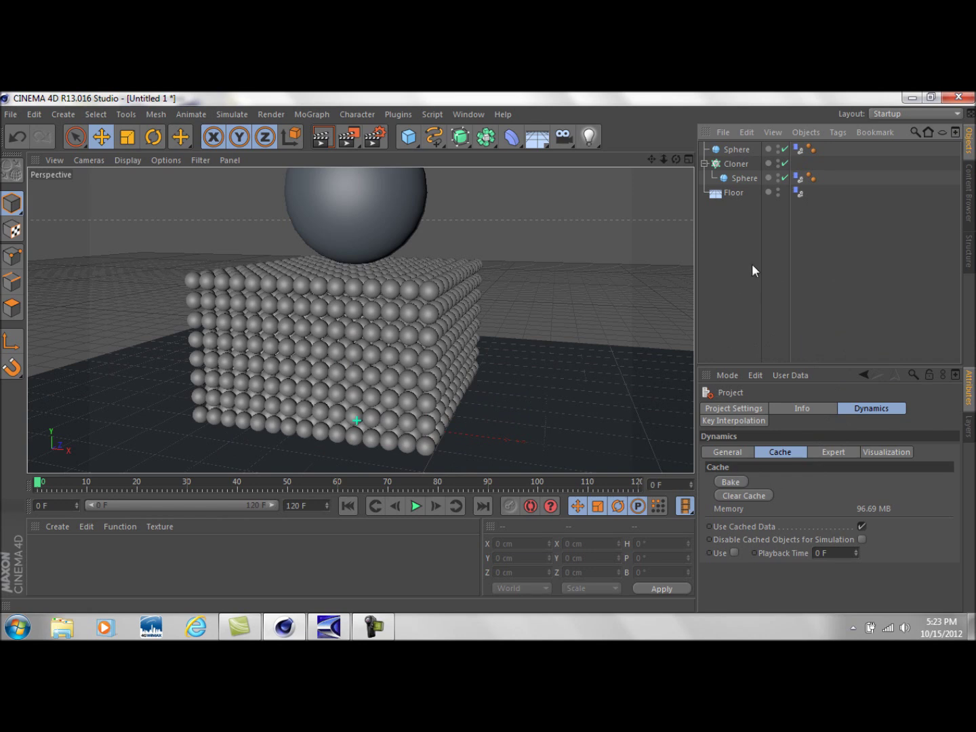
pyautogui.click(415, 507)
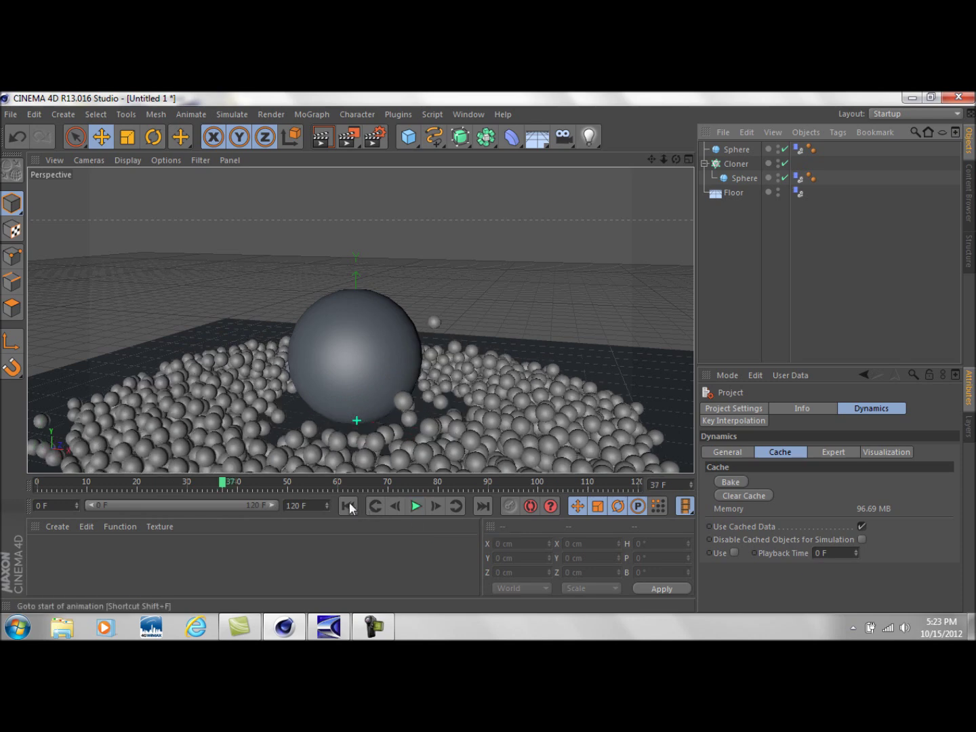
pyautogui.click(723, 482)
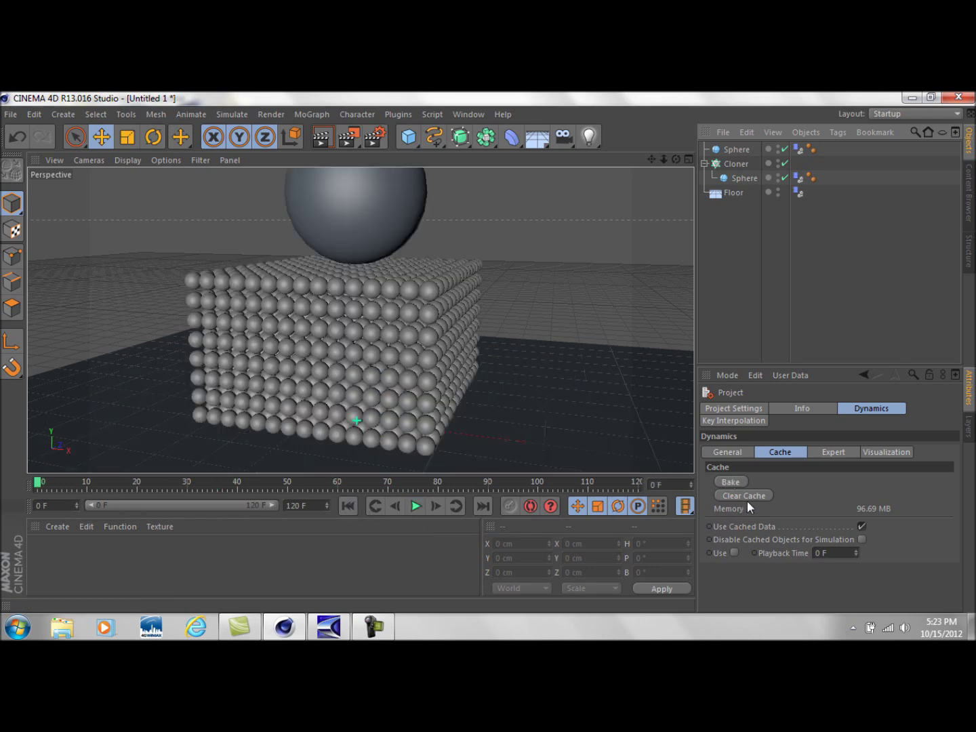
# Clear the baked cache to 0 Byte and review the clone Sphere's Dynamics Body collision and dynamics settings
pyautogui.click(746, 495)
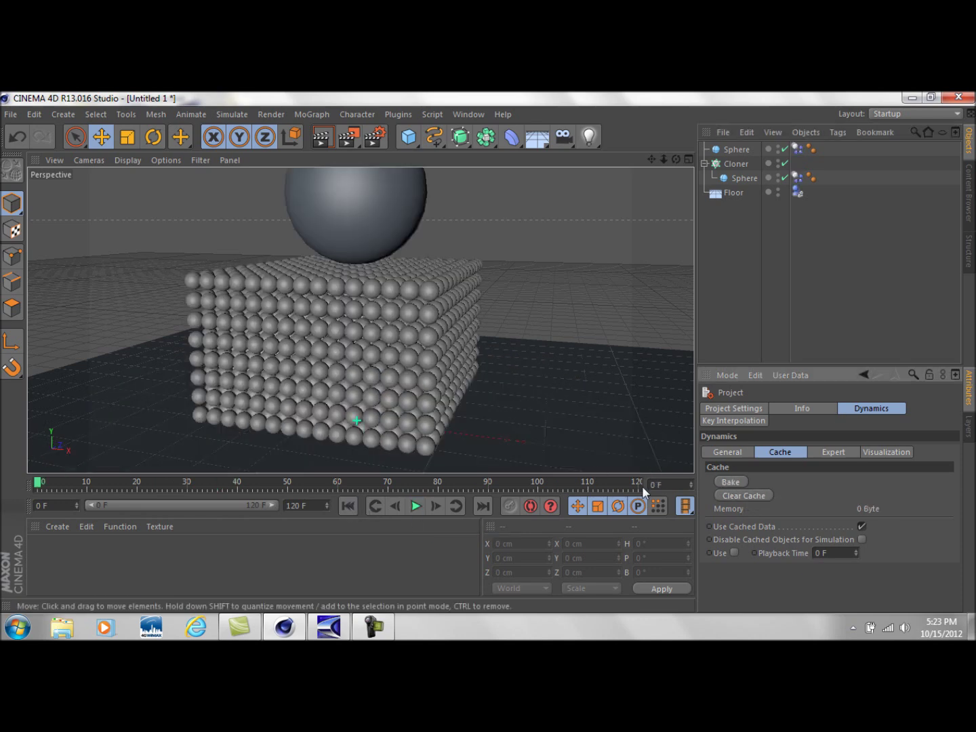
pyautogui.click(797, 179)
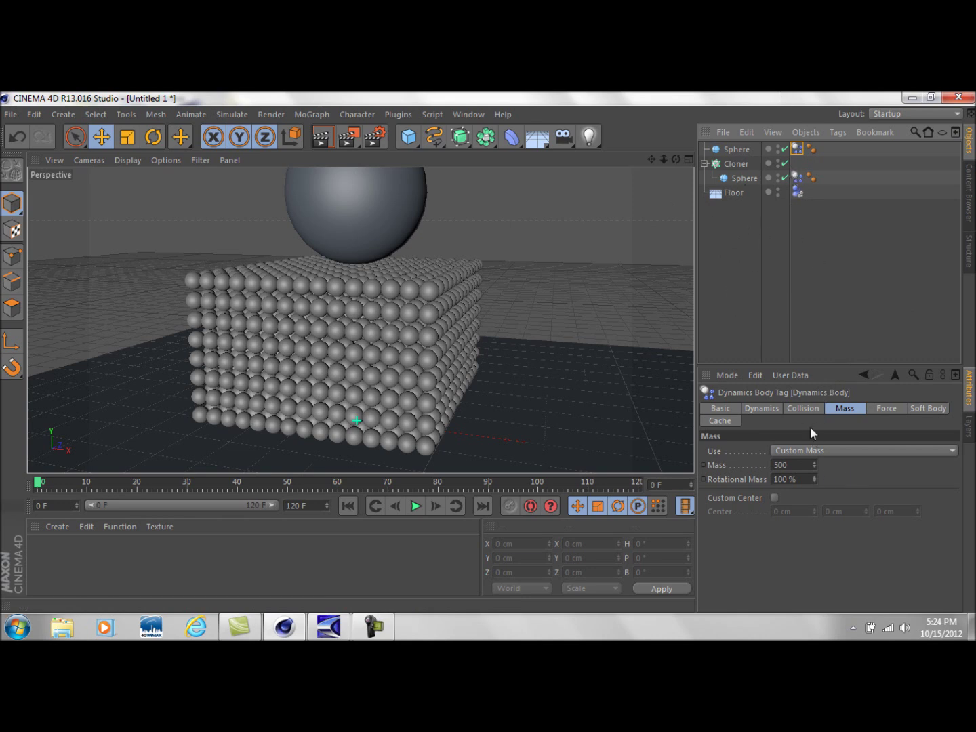
pyautogui.click(801, 408)
pyautogui.click(751, 408)
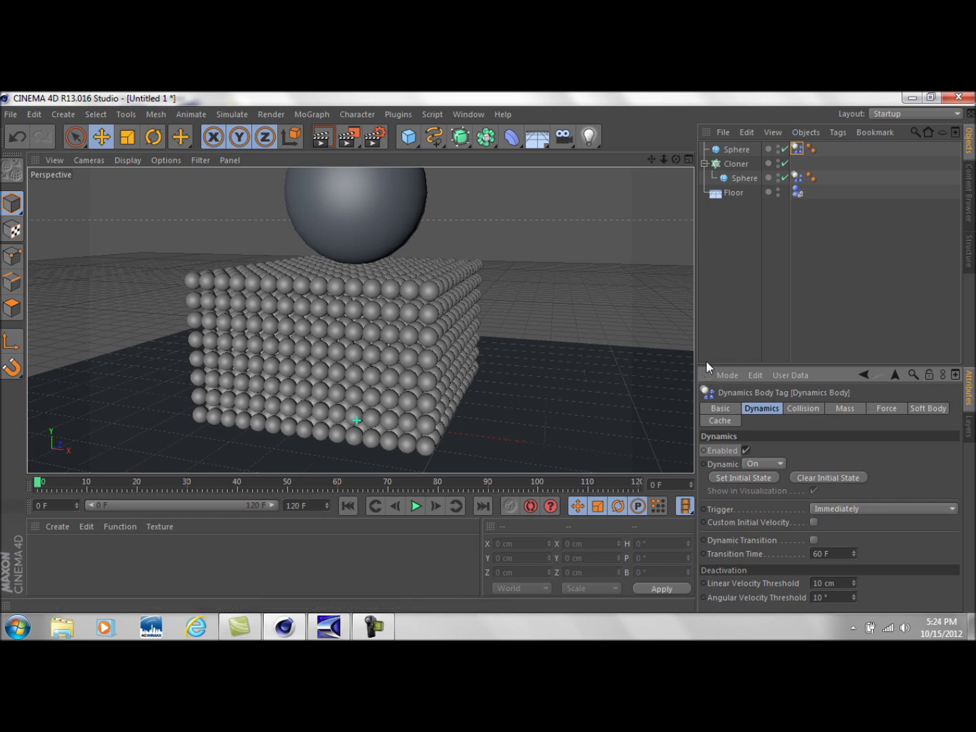
# Play the live uncached simulation, then stop it, rewind to frame 0 and deselect the body tag
pyautogui.click(416, 506)
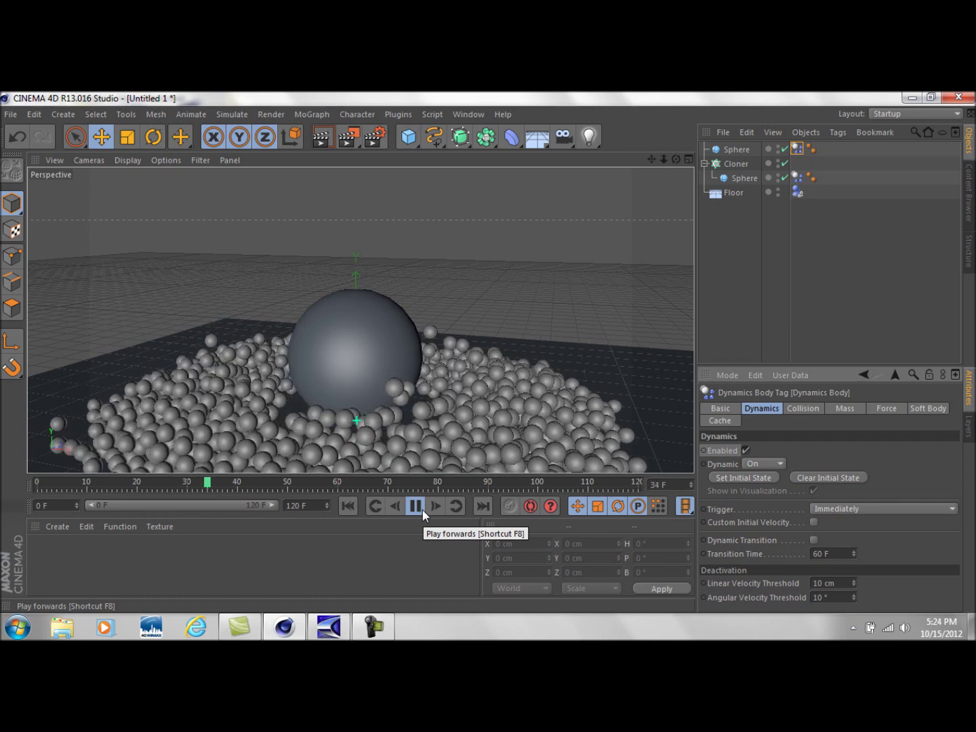
pyautogui.click(422, 509)
pyautogui.click(347, 506)
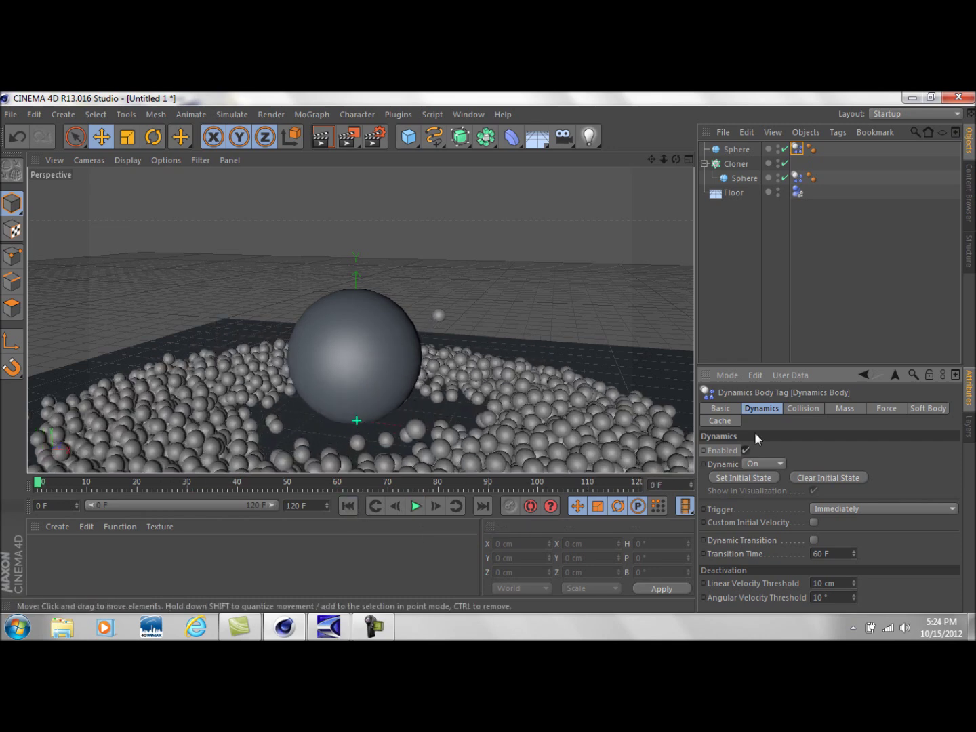
pyautogui.click(867, 314)
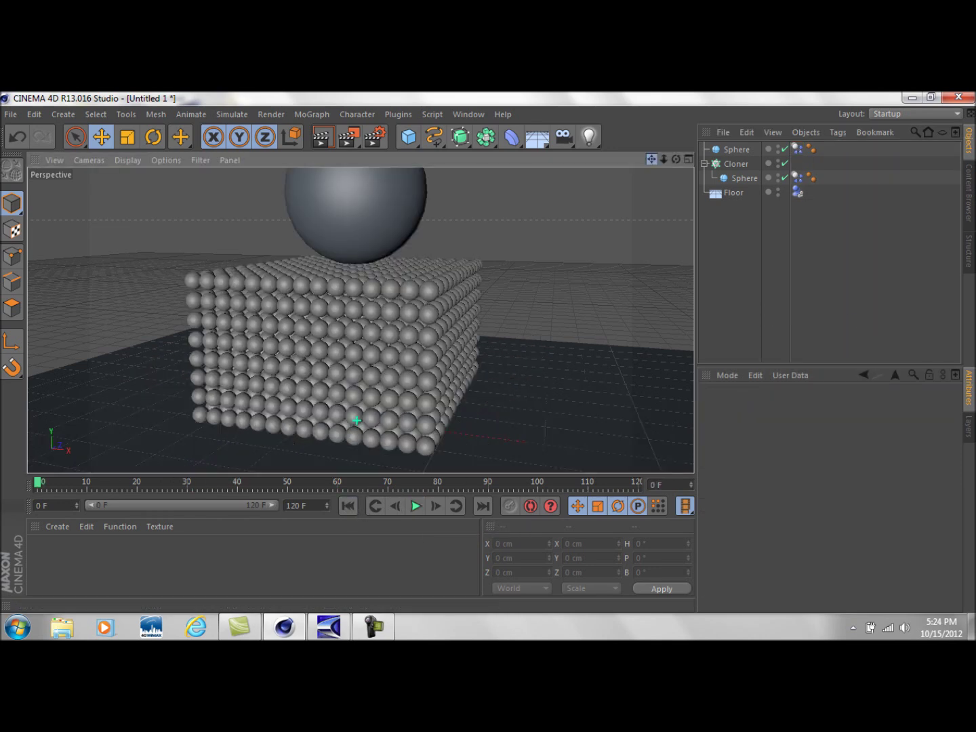
# Pan the perspective view so the 295.8 cm heavy sphere and the clone grid sit lower in frame
pyautogui.moveTo(650, 159); pyautogui.dragTo(645, 186)
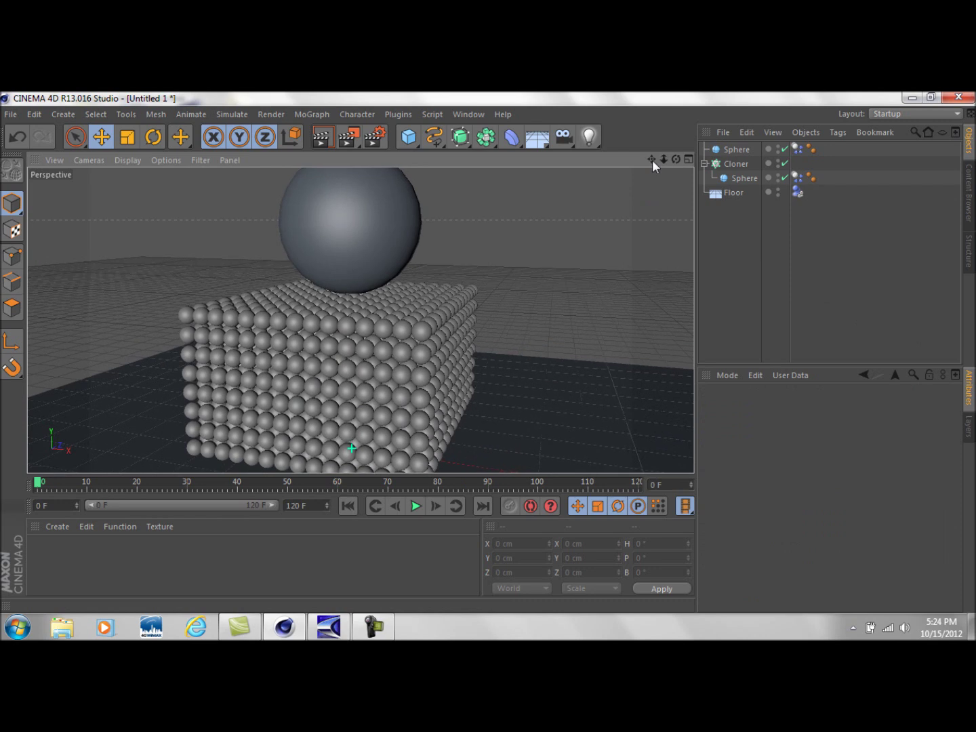